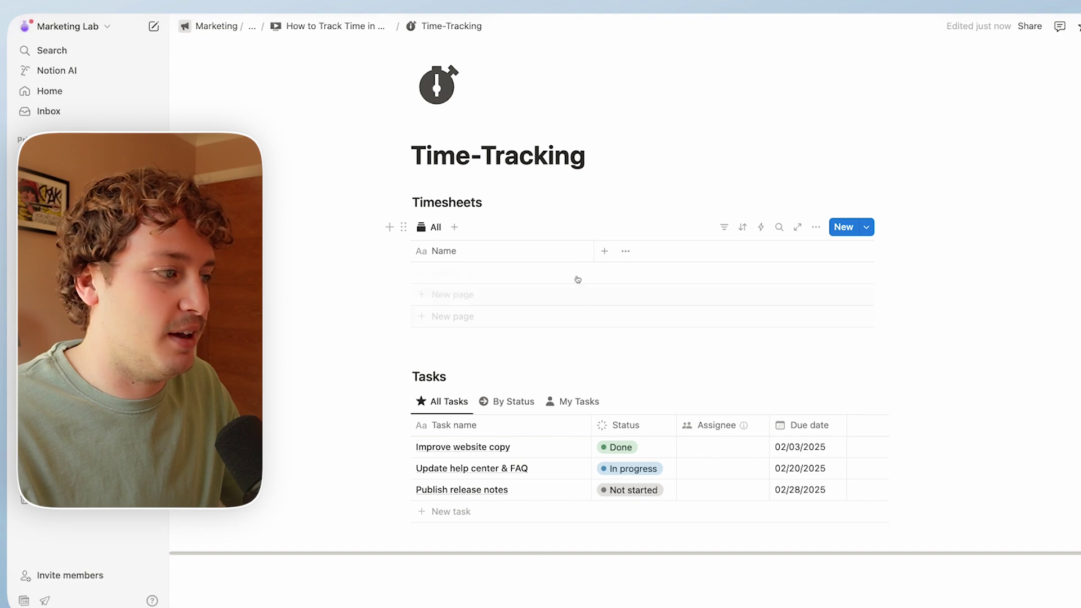
scroll(377, 215, down, 3)
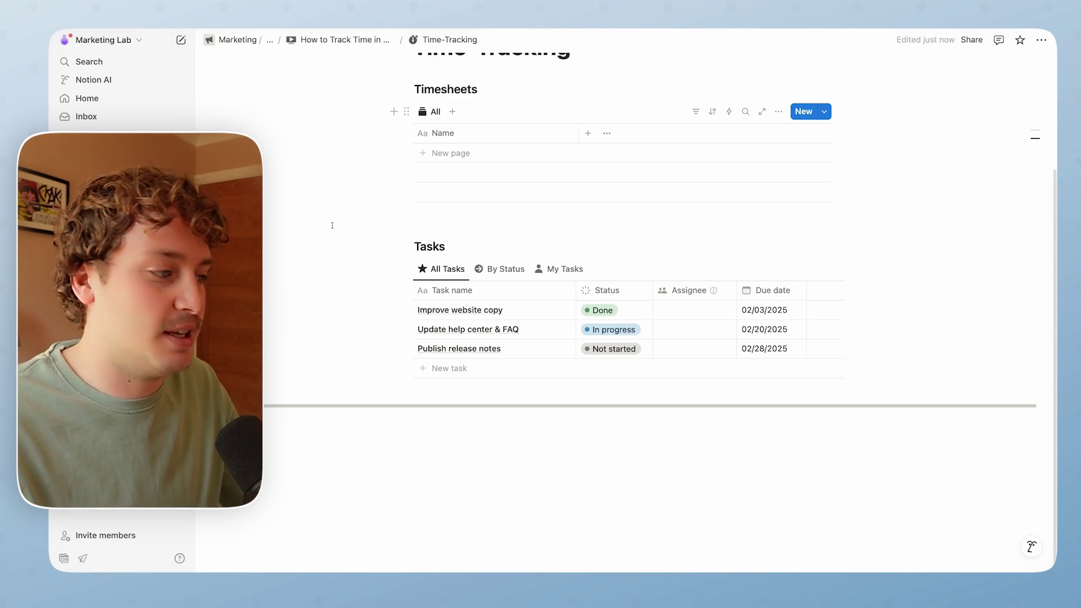
scroll(332, 225, up, 5)
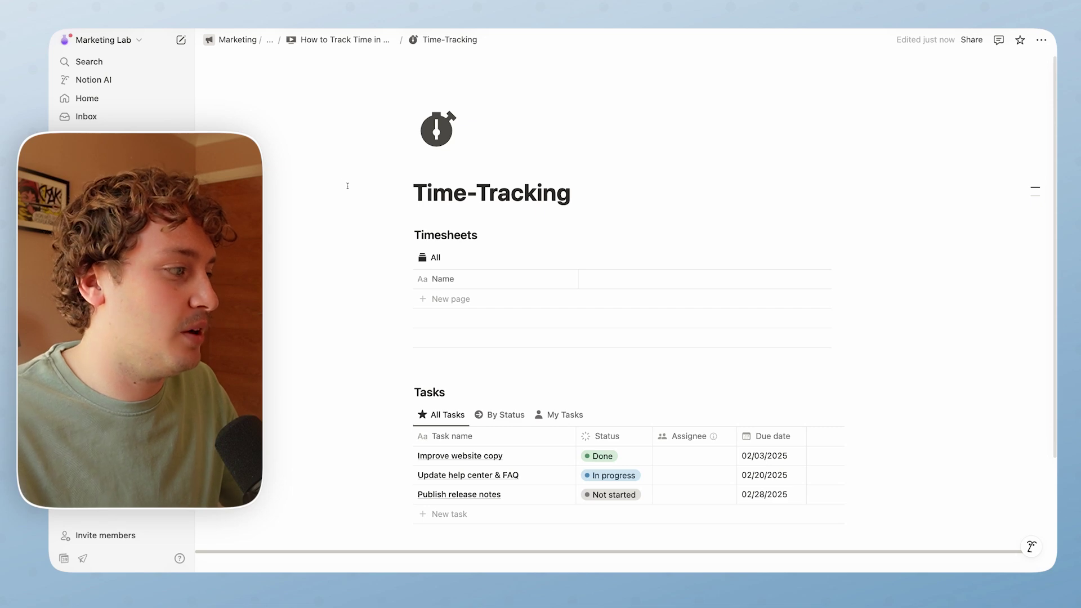
scroll(347, 186, down, 3)
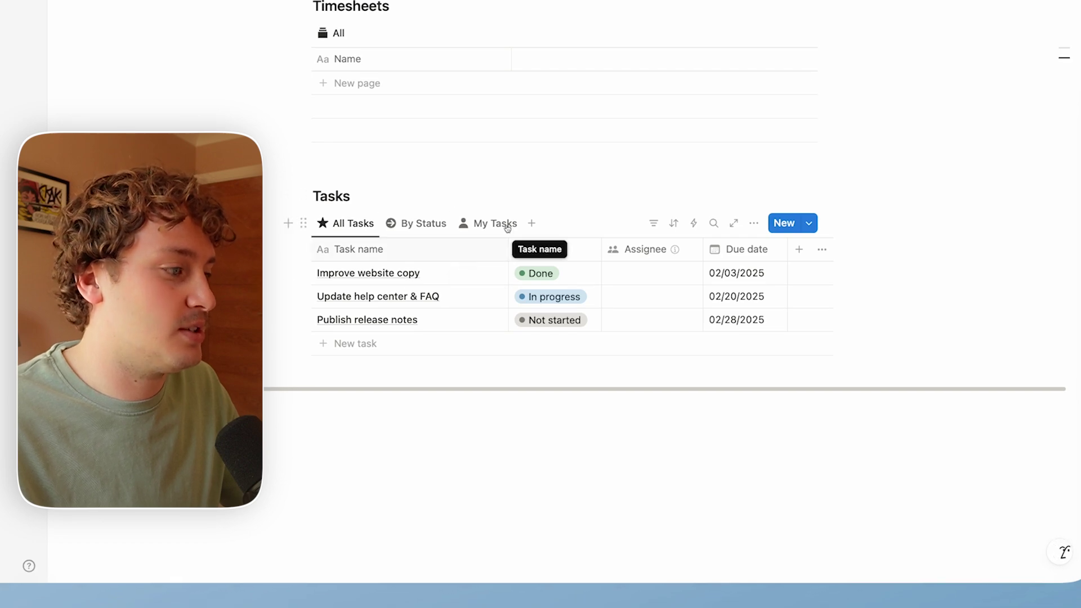
click(546, 163)
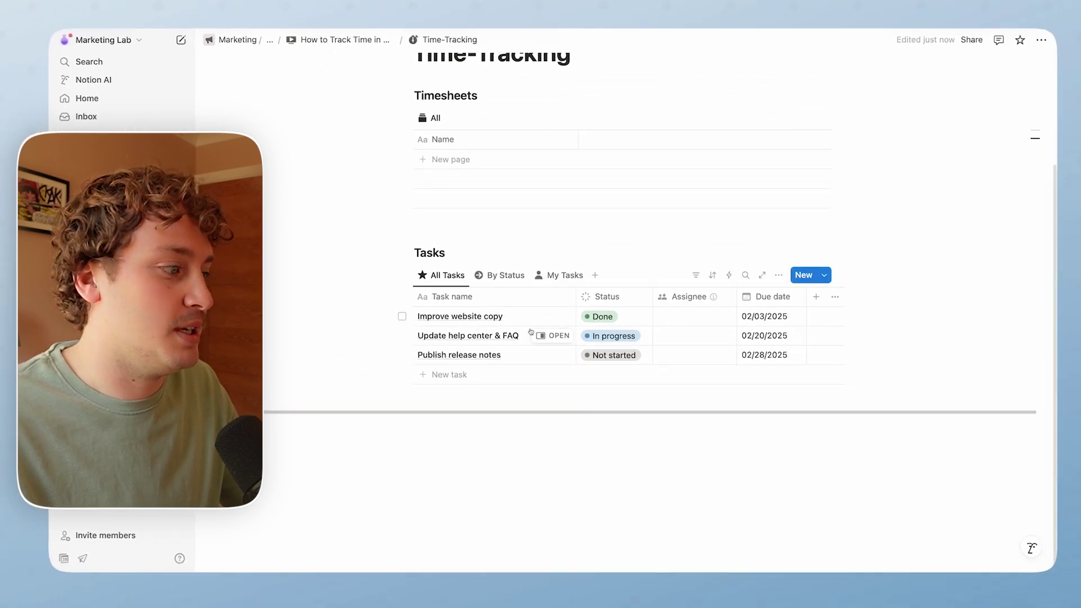
scroll(366, 304, down, 1)
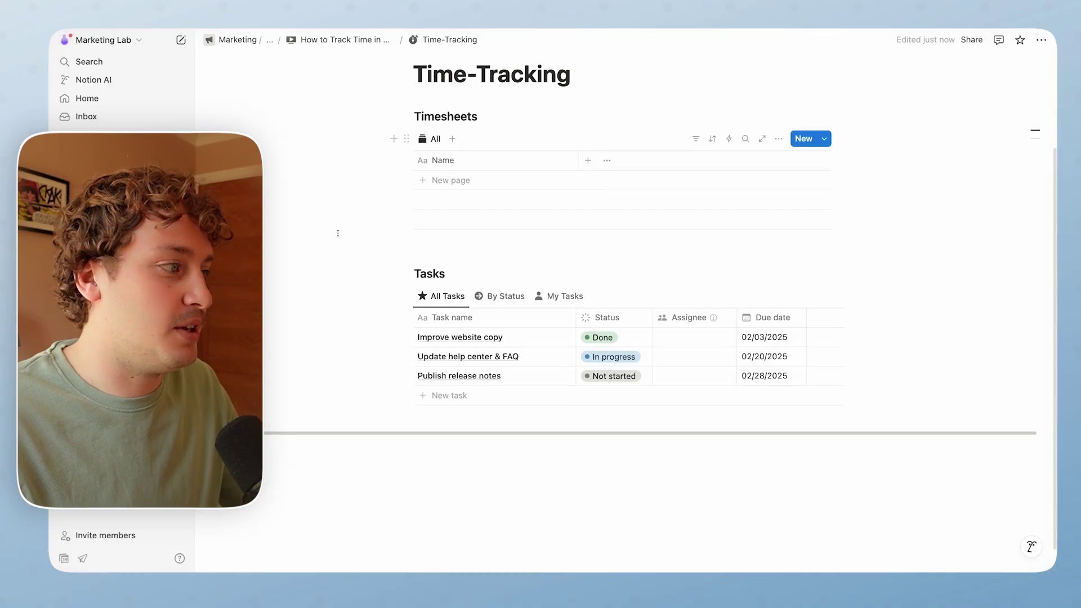
scroll(338, 233, up, 3)
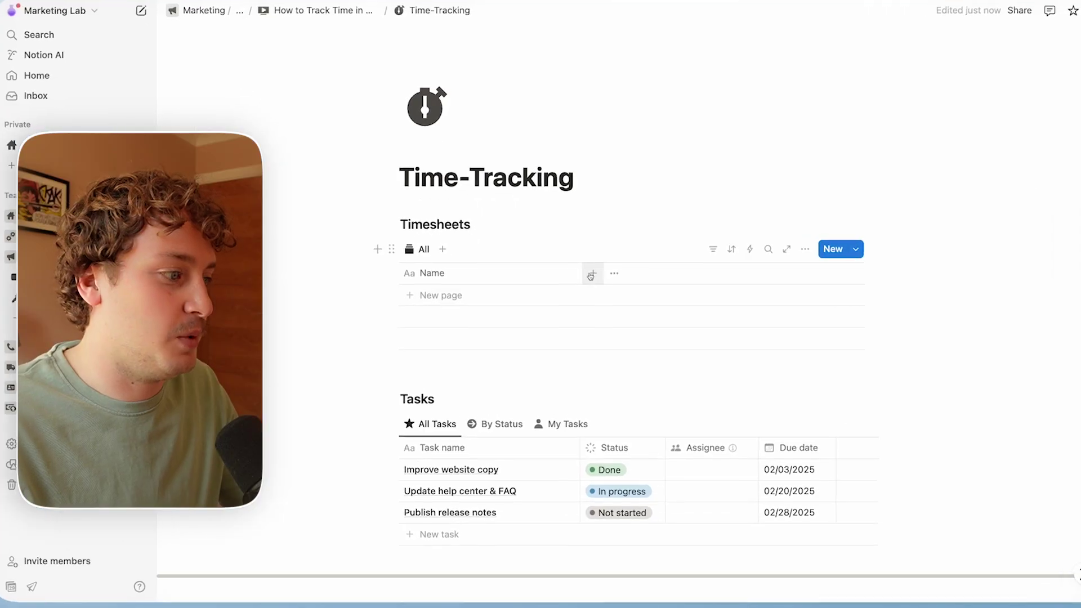
Add a Date property named Start to the Timesheets database.
click(593, 273)
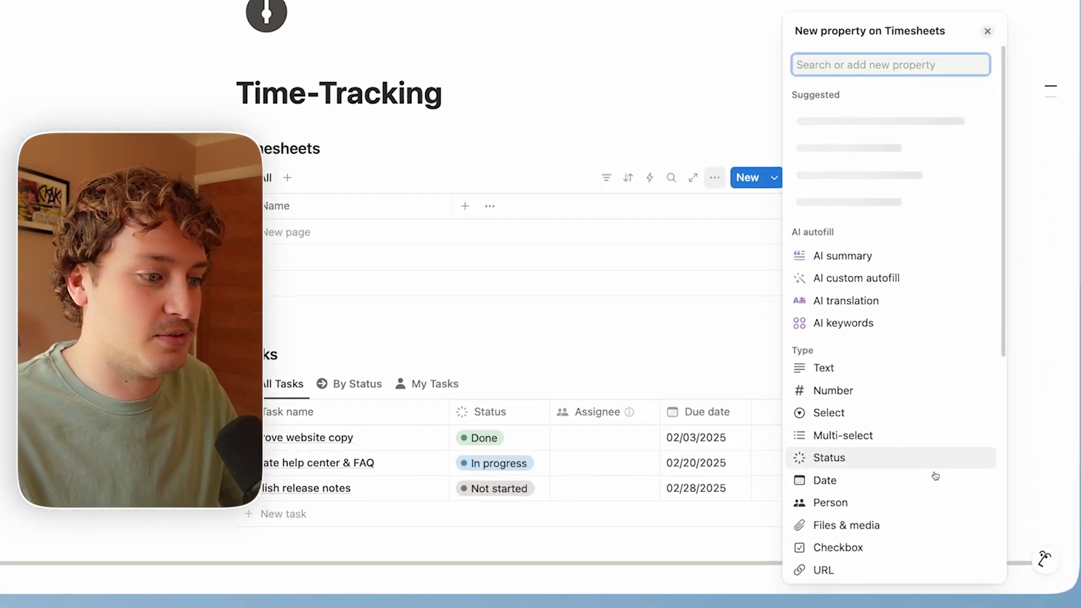
click(914, 509)
click(449, 145)
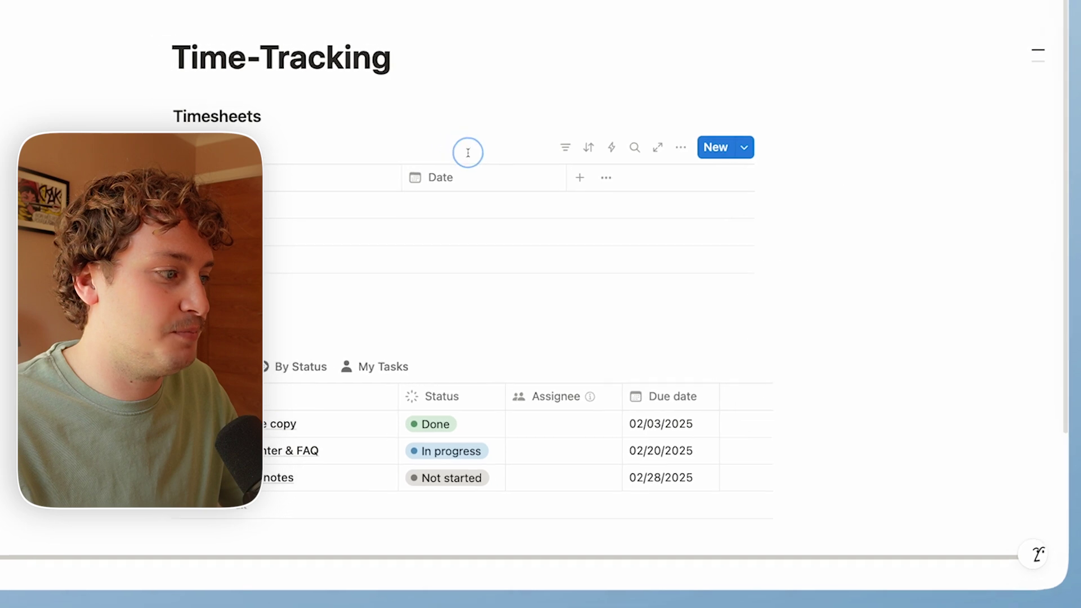
click(423, 170)
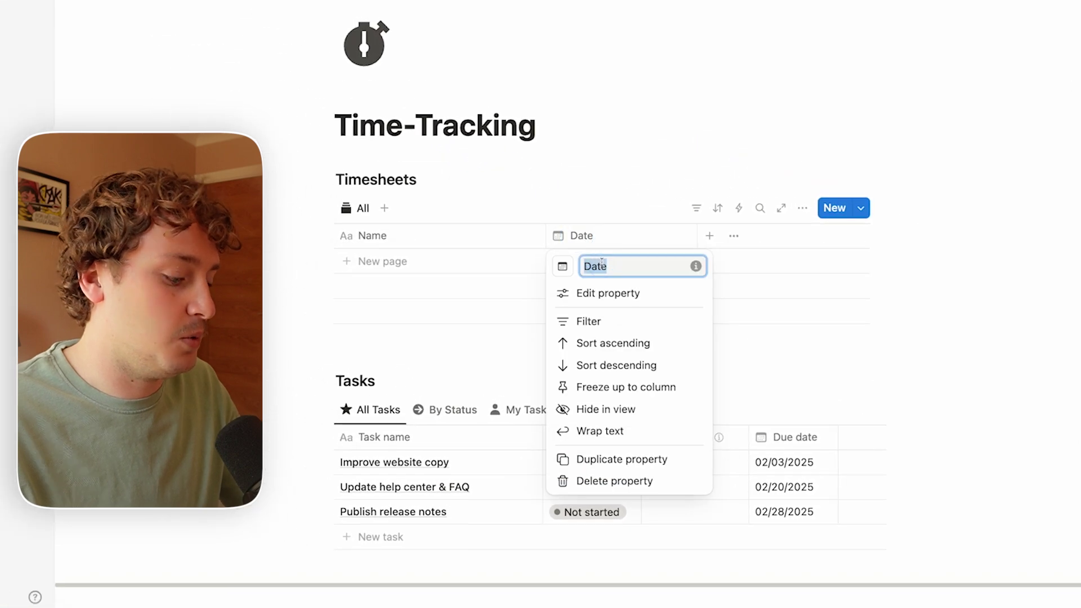
text(Start)
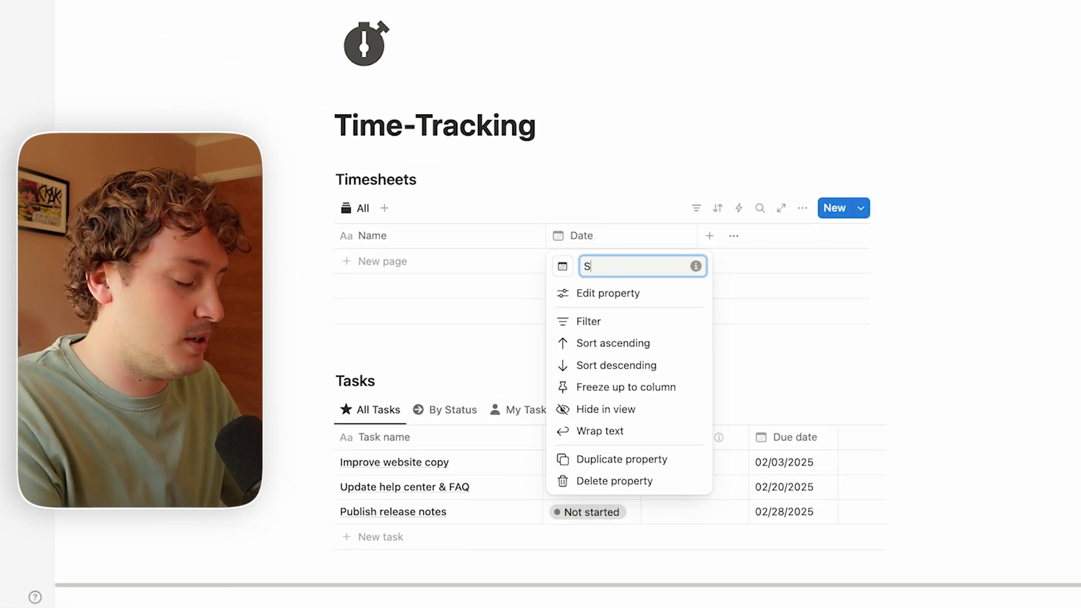
key(Return)
Duplicate the Start property in Timesheets and rename the copy as Stop.
click(594, 232)
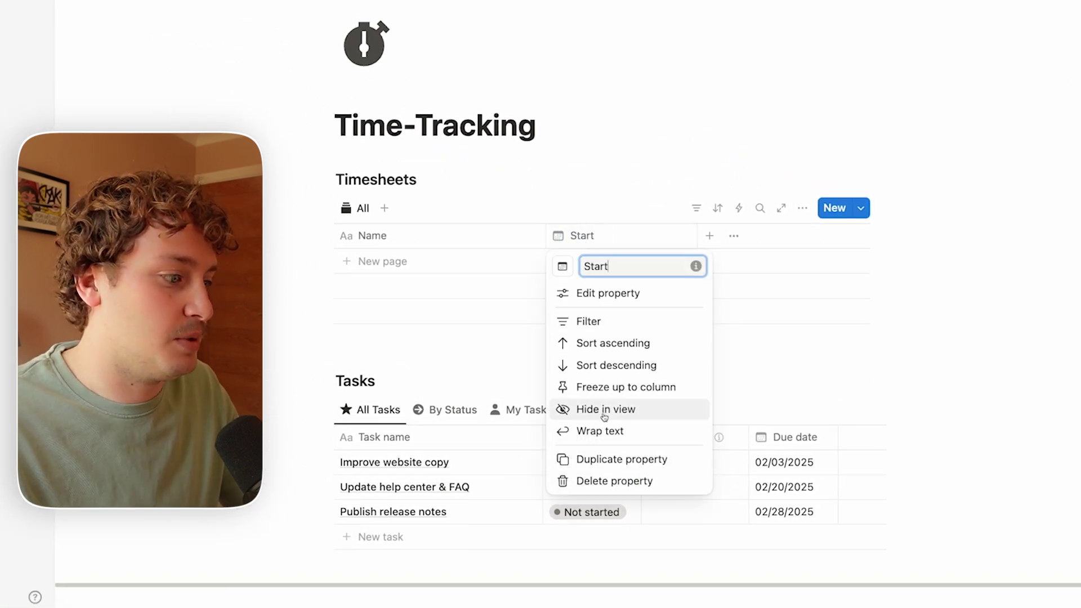
click(615, 460)
click(725, 246)
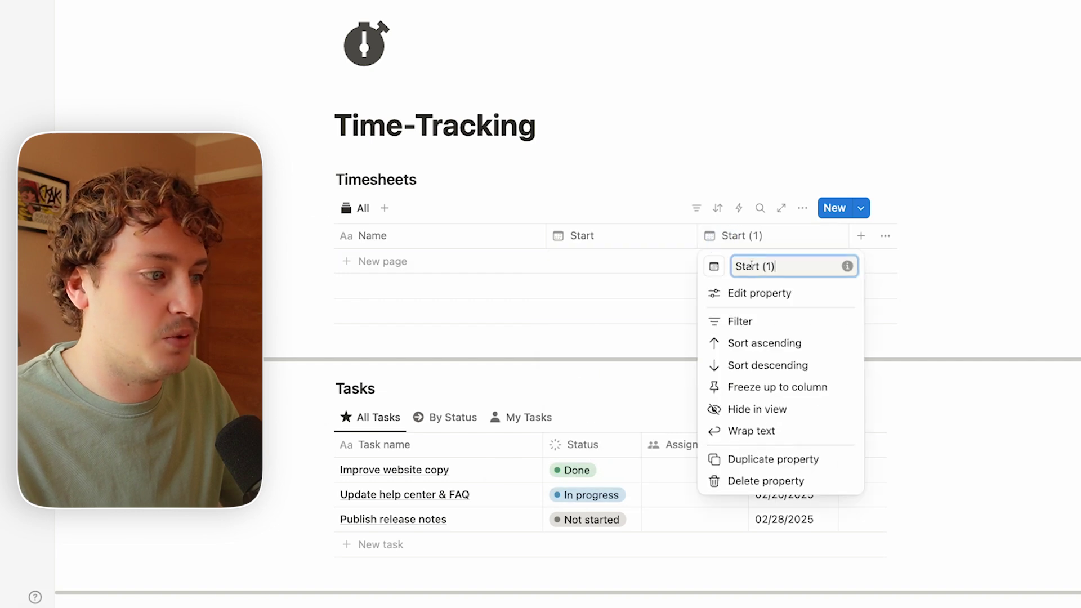
text(Stop)
key(Return)
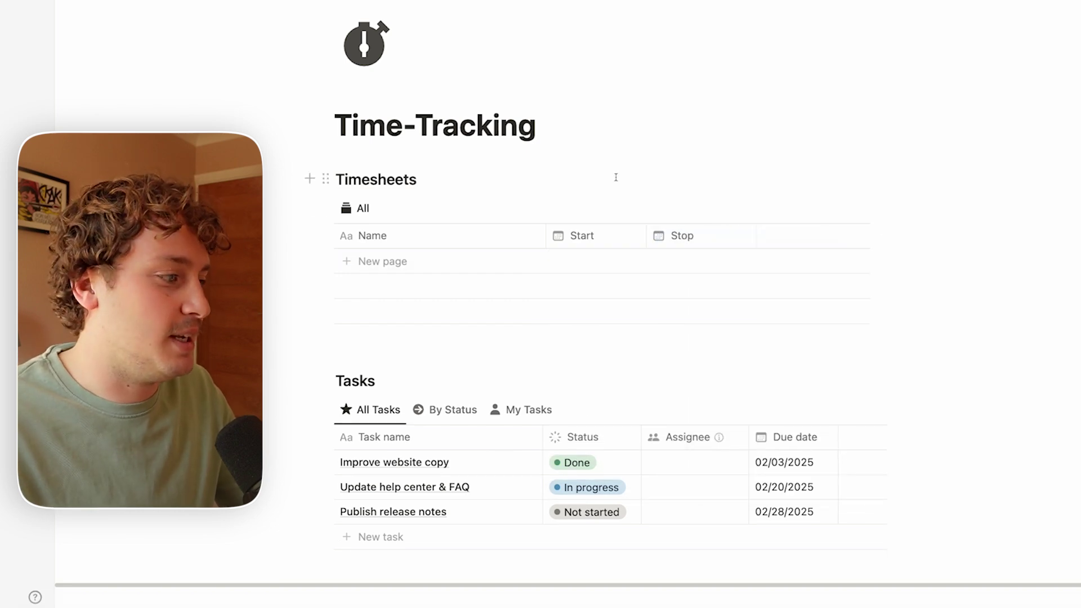
Add a new entry named Timesheet to the Timesheets database.
click(380, 263)
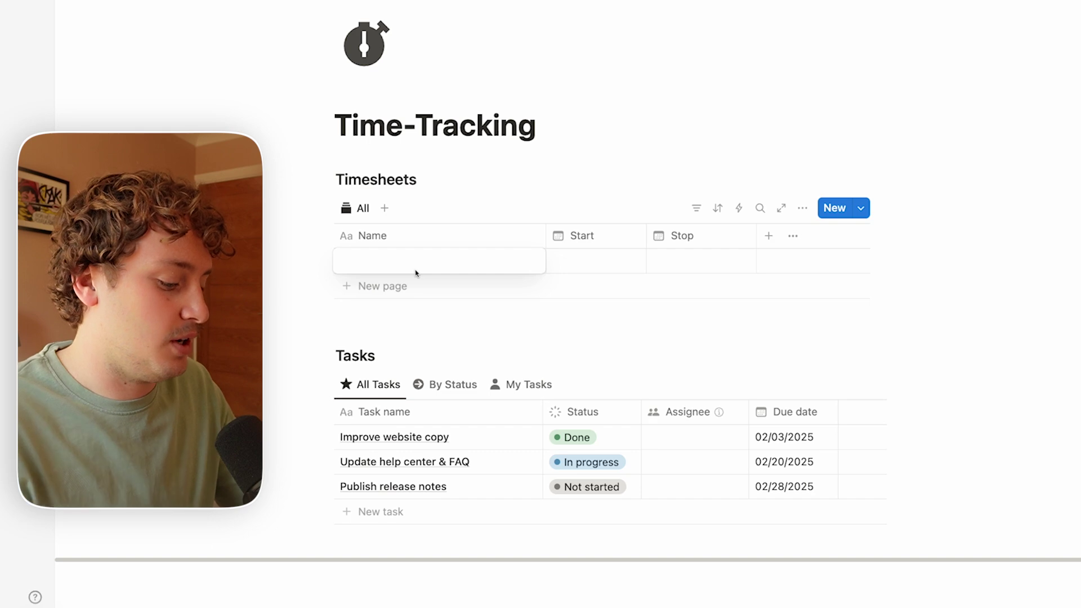
text(Timeshee)
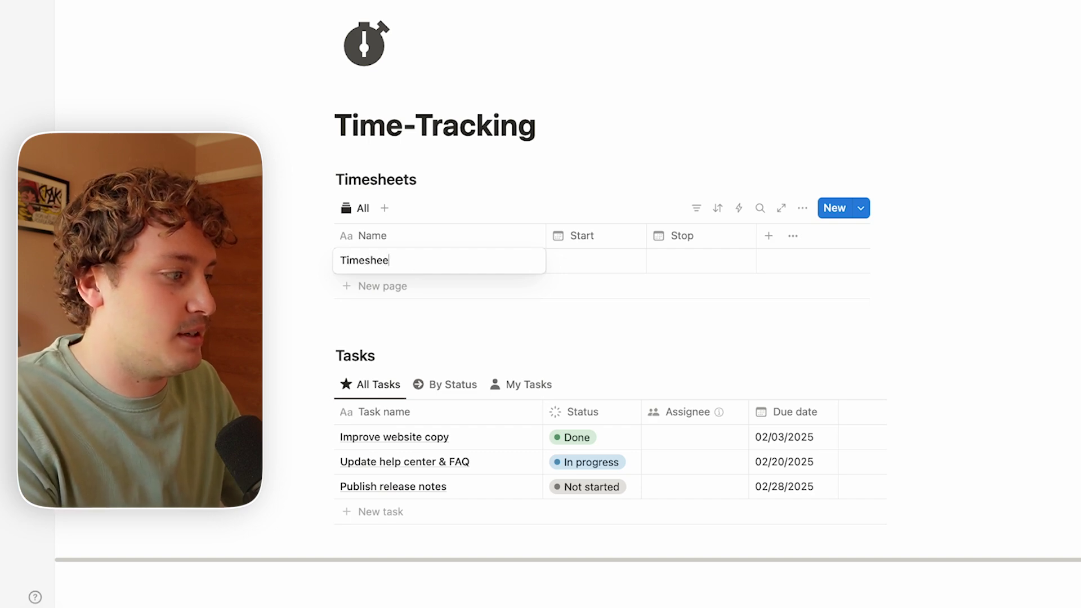
text(t)
click(474, 190)
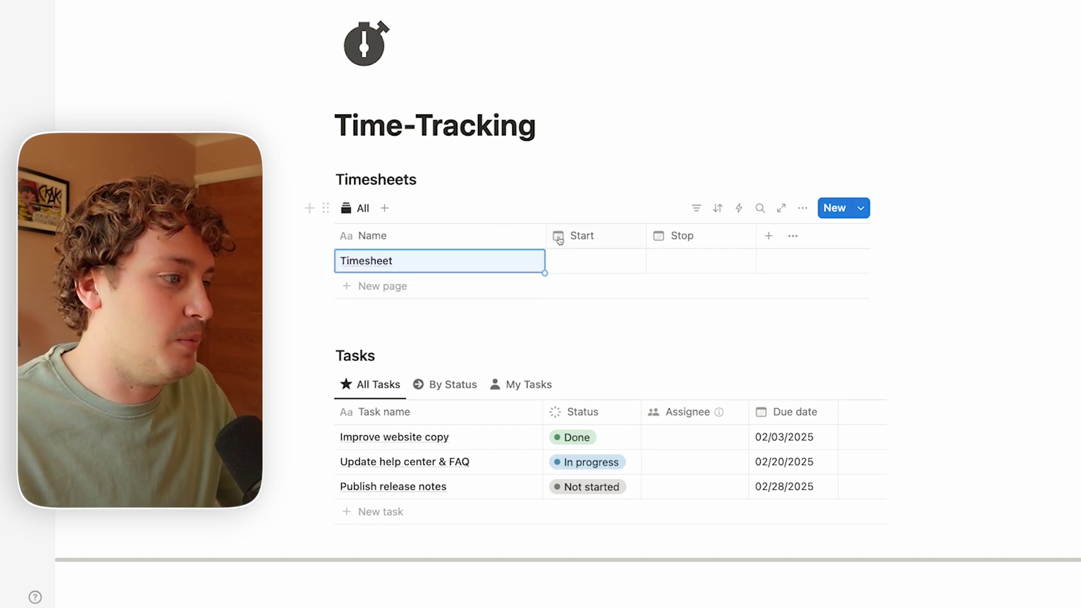
Set the Timesheet entry's Start to April 29, 2025 with time included, at 10:00 AM.
click(578, 264)
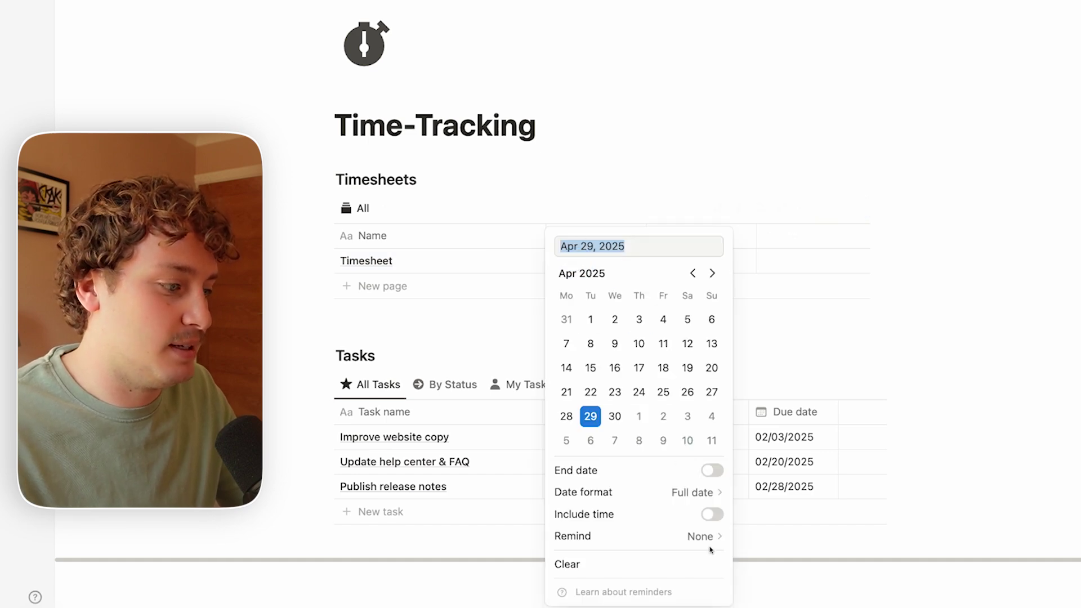
click(712, 515)
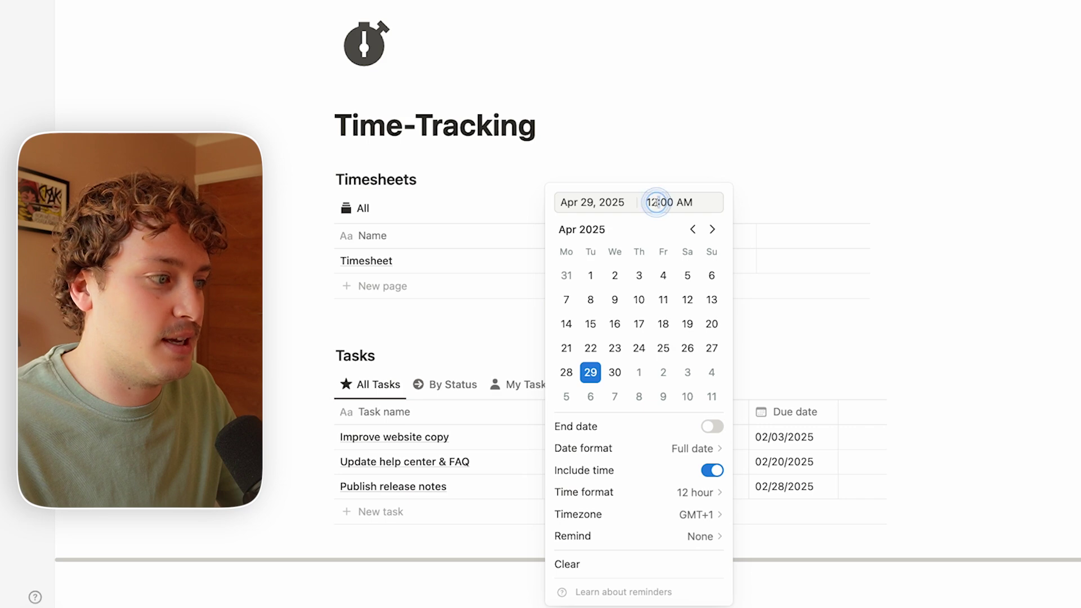
text(10AM)
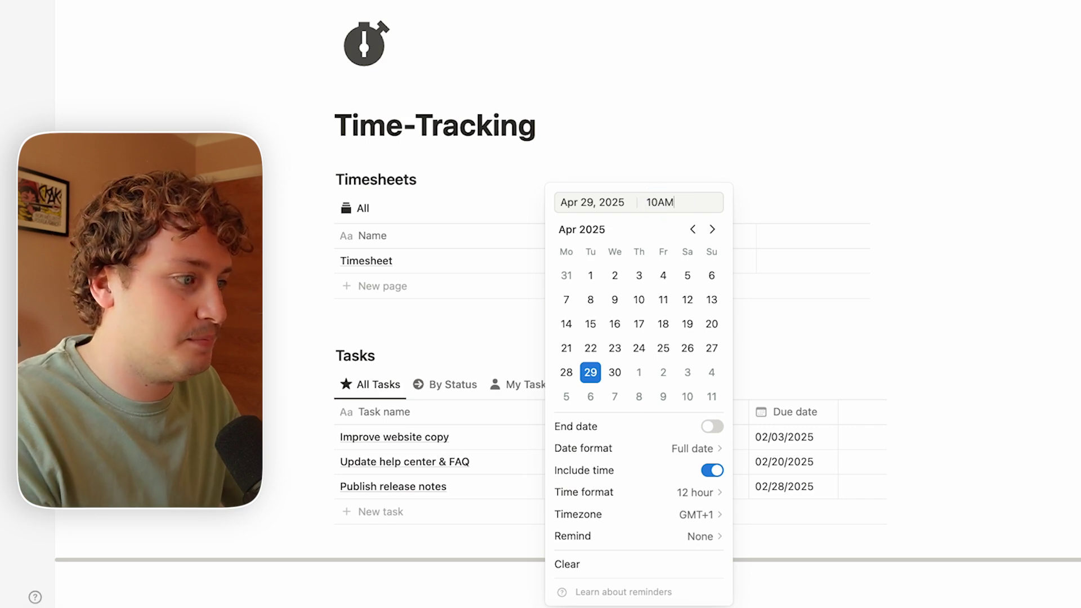
click(633, 127)
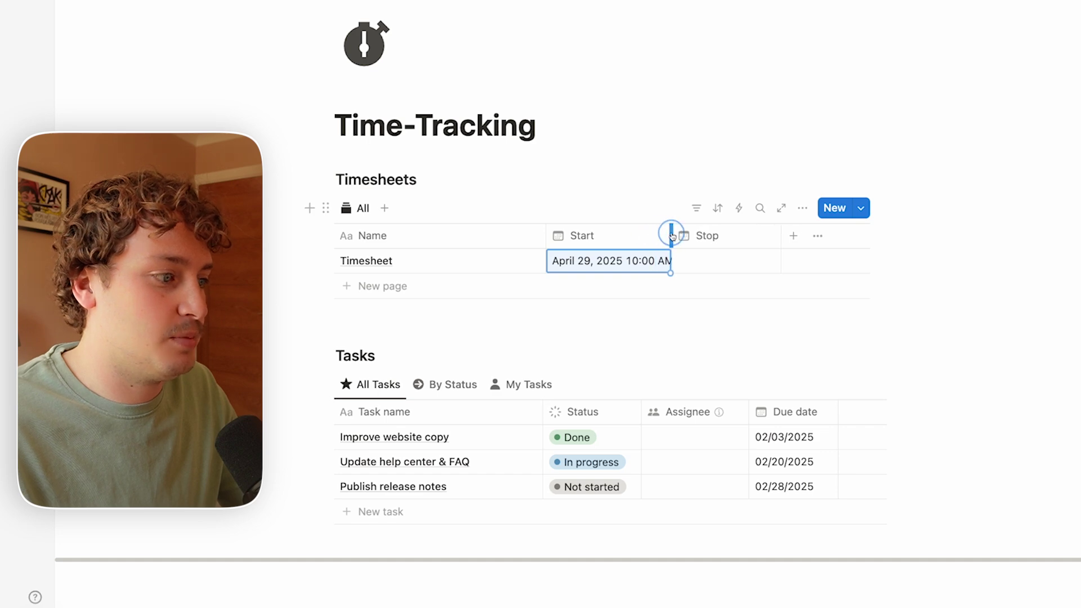
Set the Timesheet entry's Stop to April 29, 2025 with time included, at 11:00 AM.
click(710, 260)
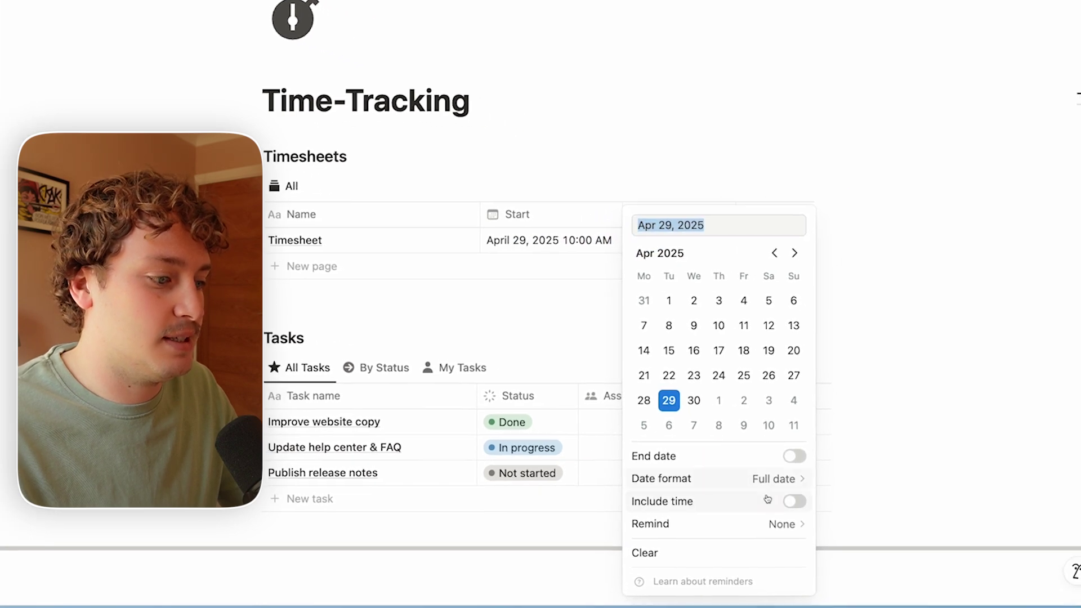
click(851, 514)
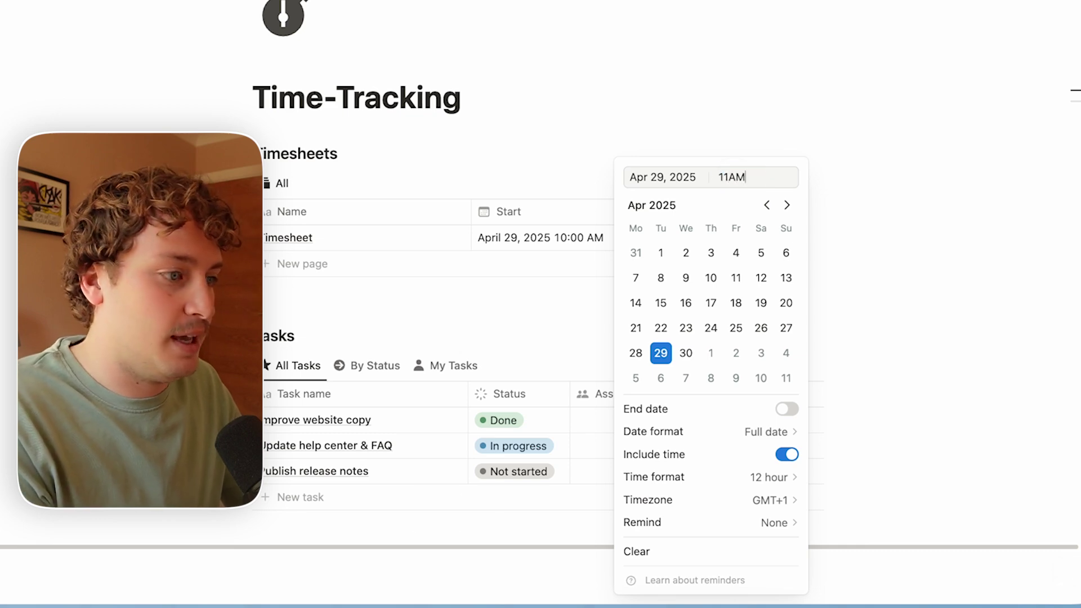
key(Return)
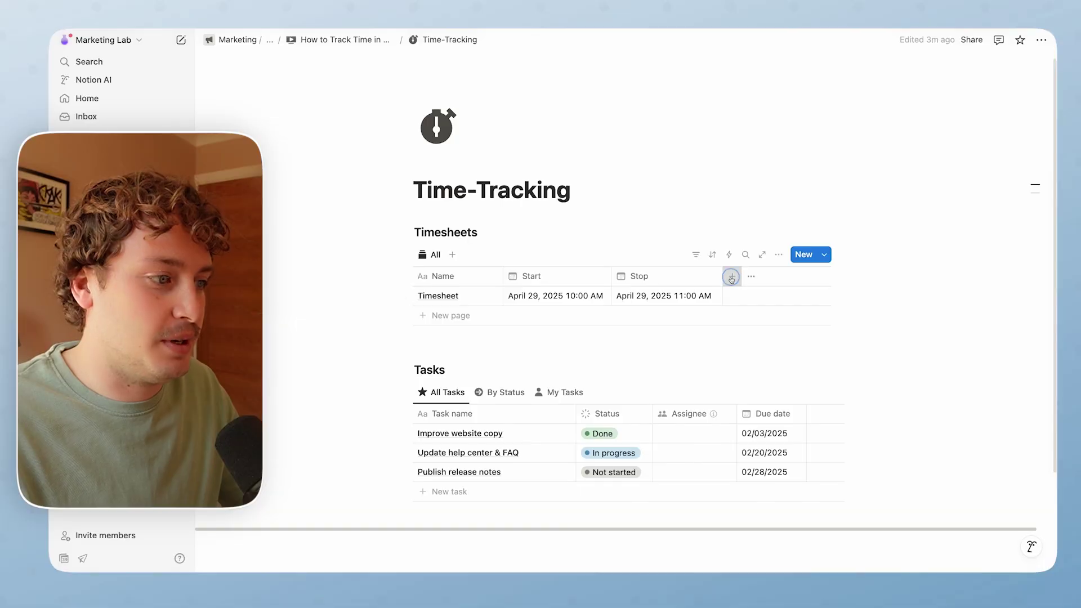
Add a Formula property named Tracked Minutes to the Timesheets database.
click(731, 276)
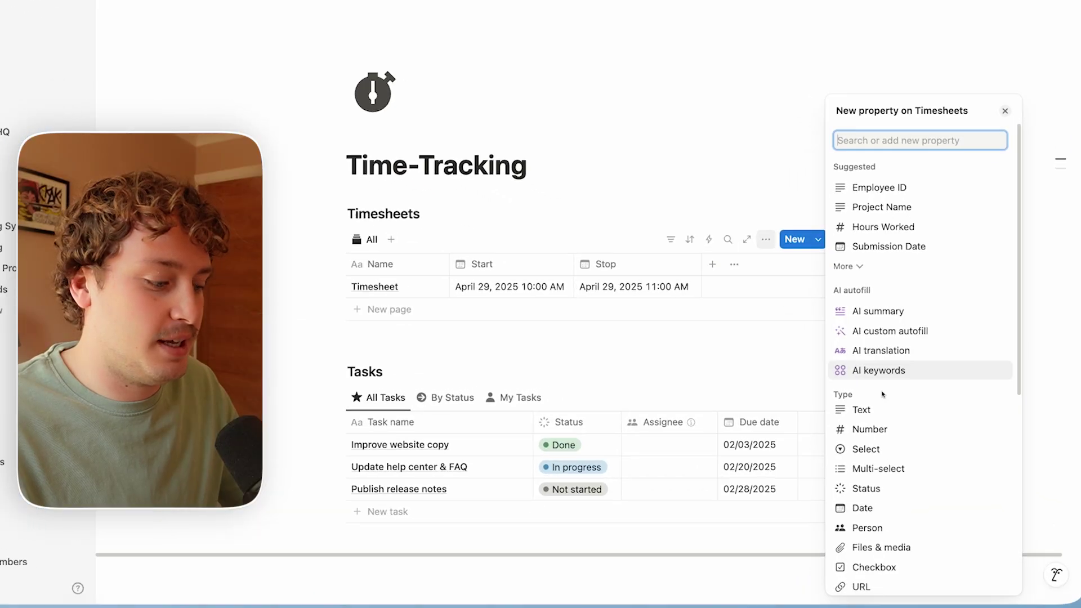
text(form)
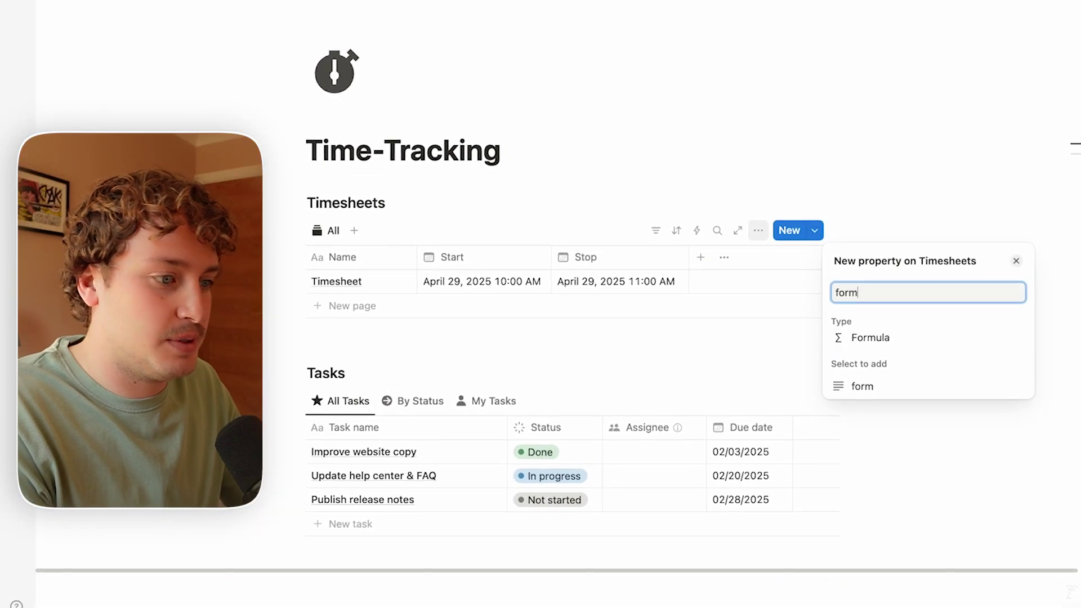
click(861, 338)
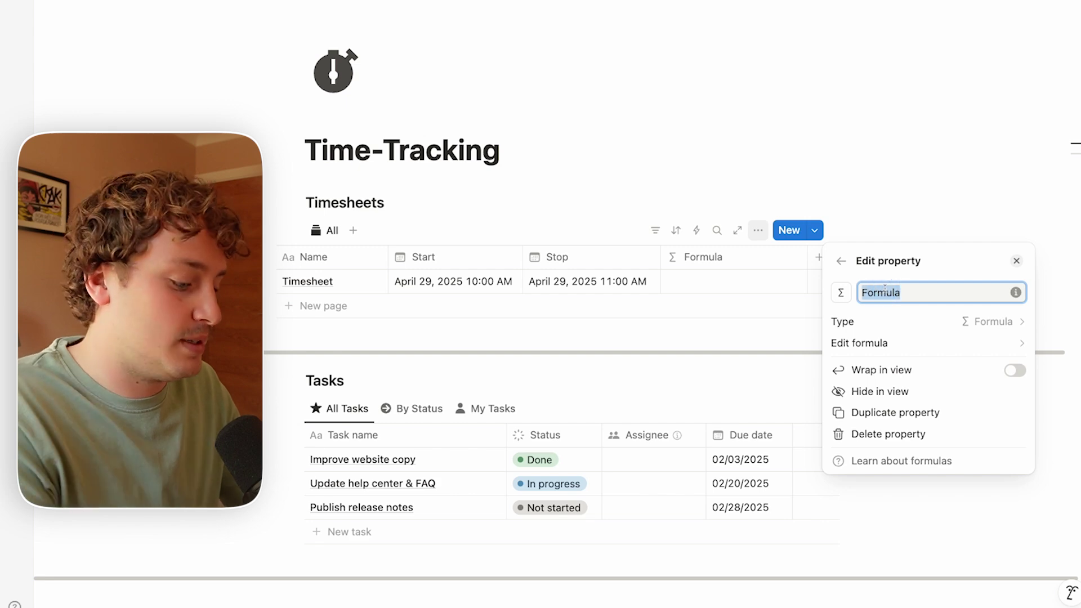
text(Tracked Minut)
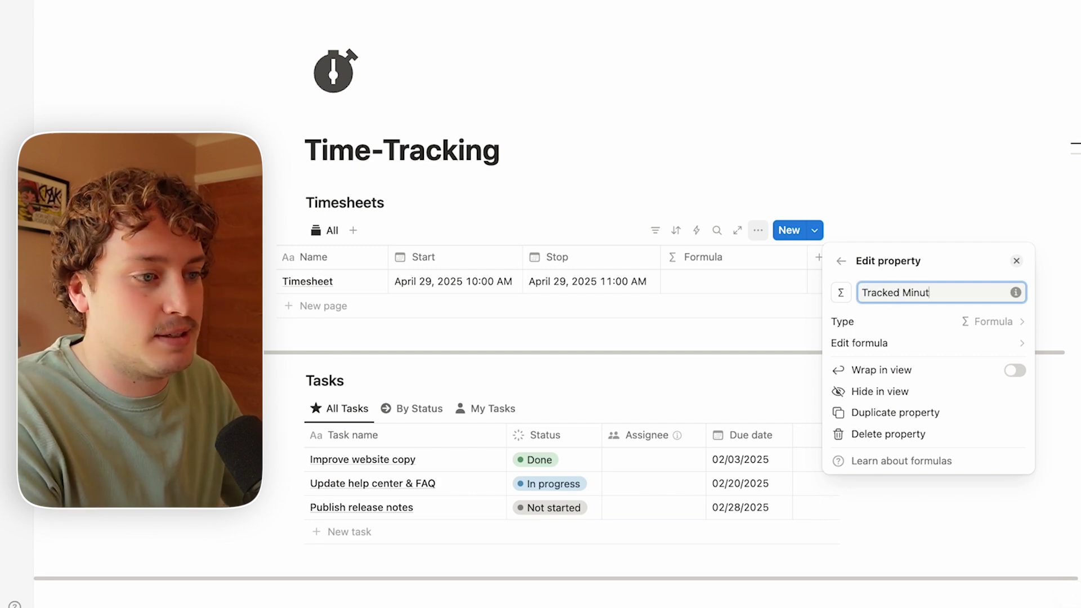
key(Return)
Set the Tracked Minutes formula in Timesheets to dateBetween(Stop, Start, "minutes") and save it.
click(695, 280)
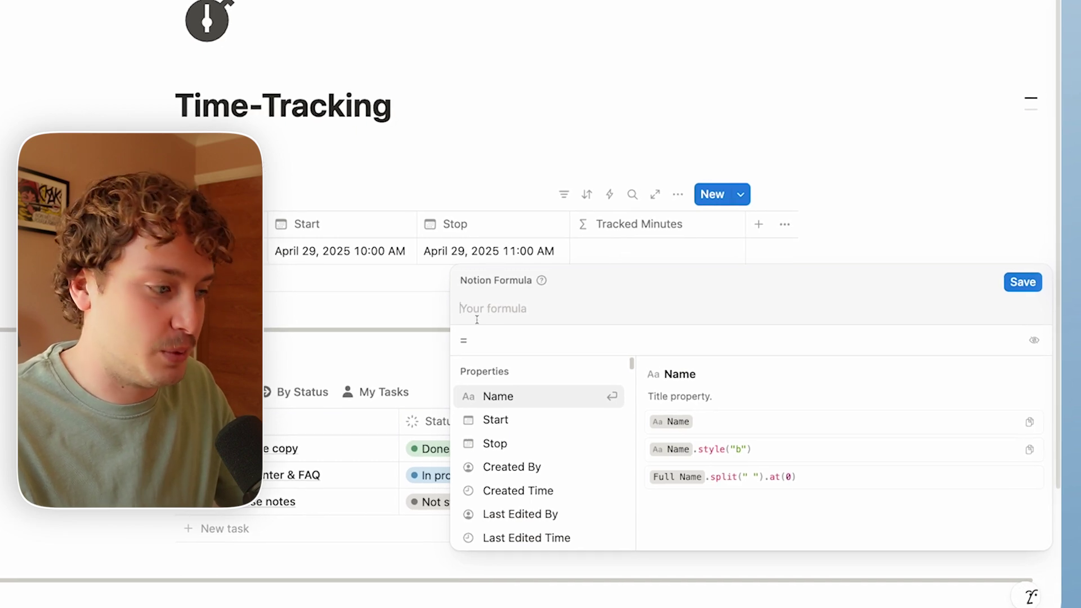
text(datebe)
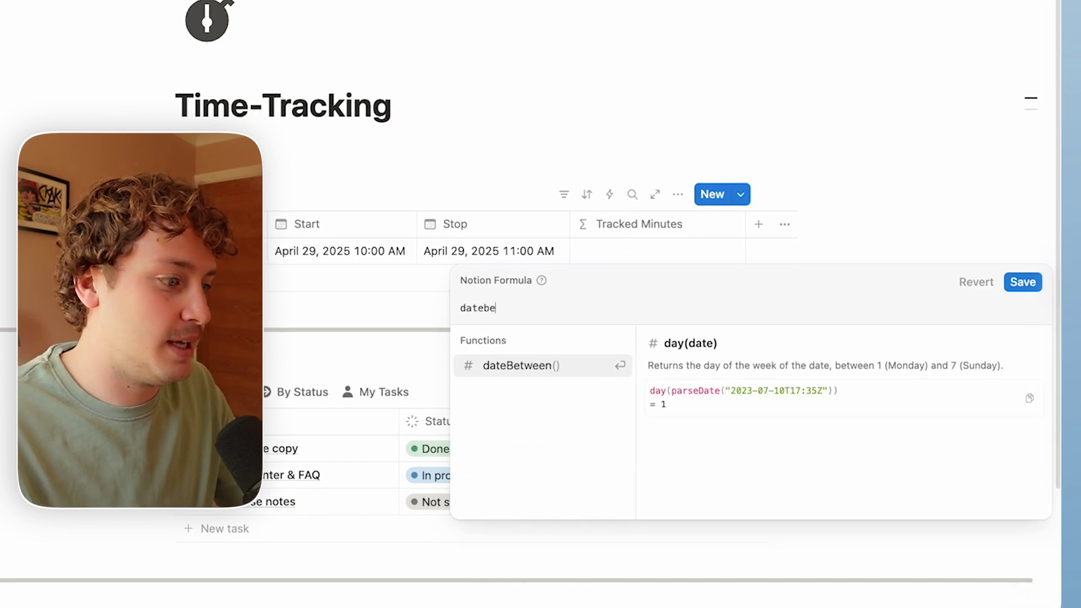
key(Return)
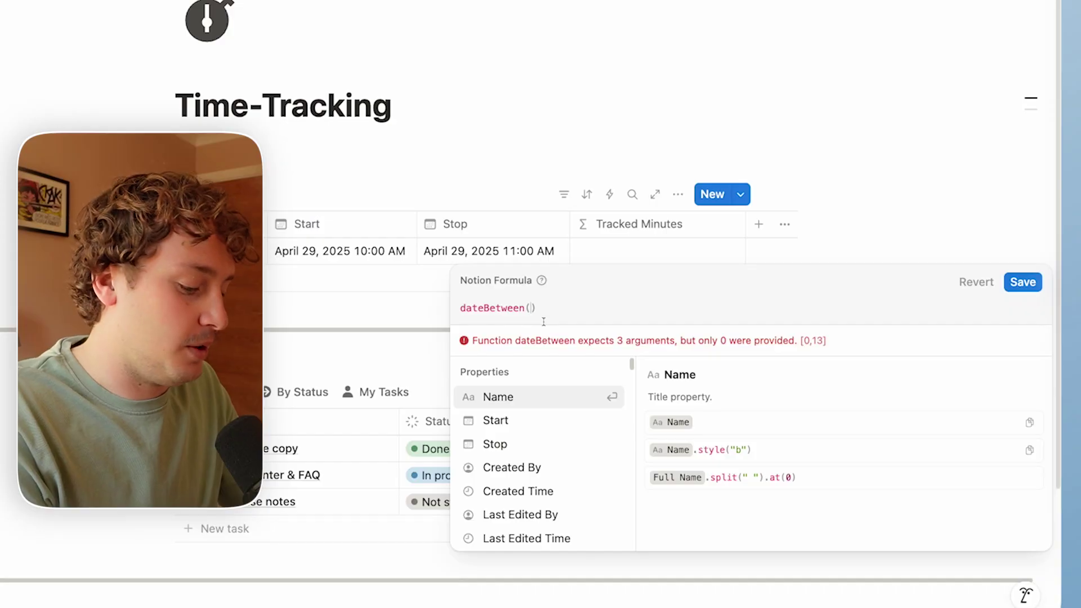
text(stop)
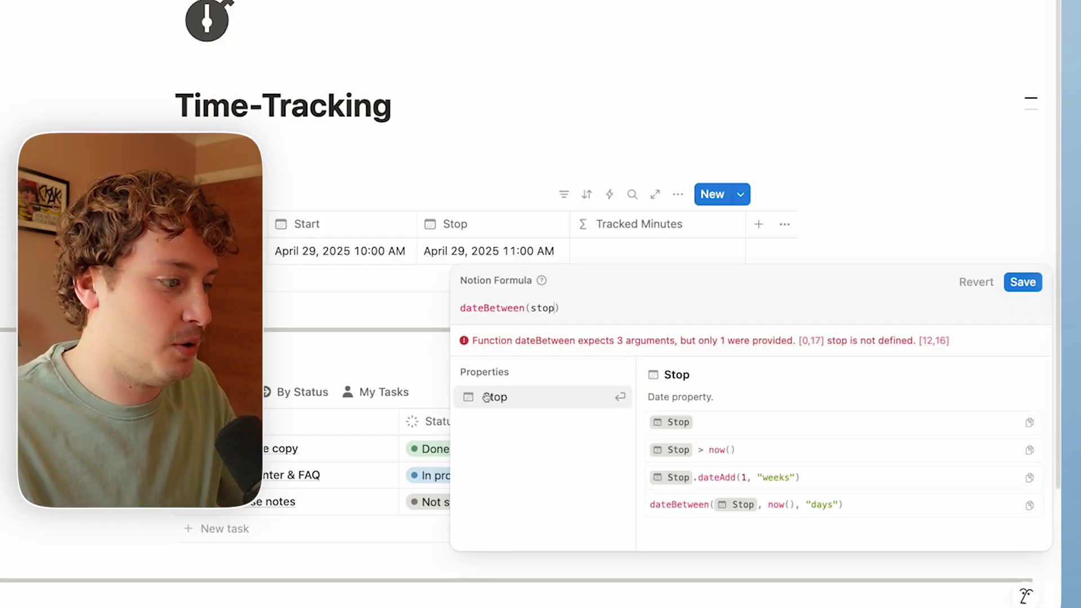
key(Return)
text(, star)
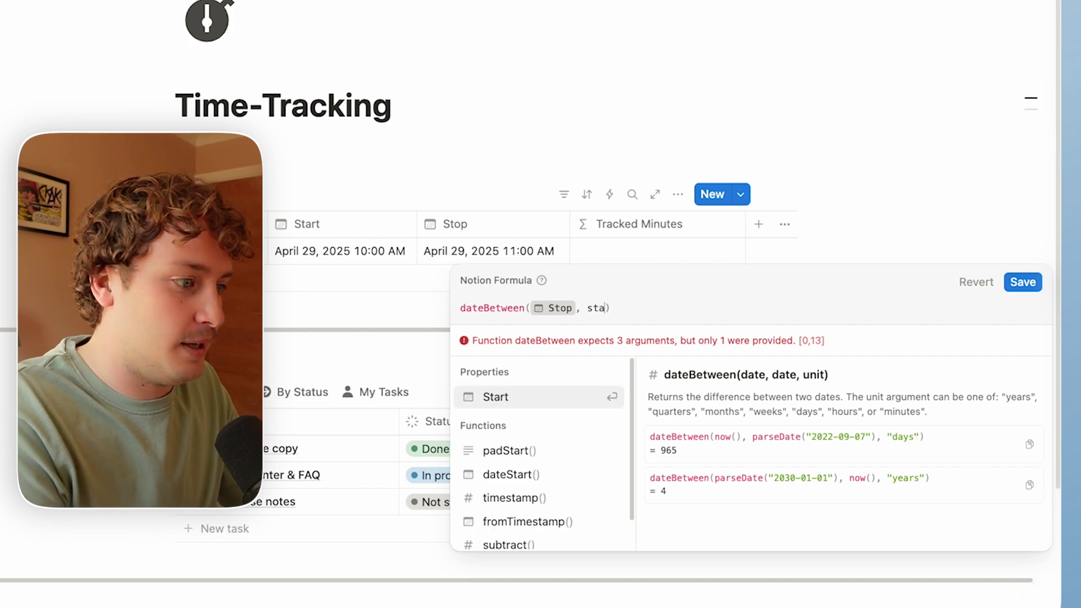
click(529, 397)
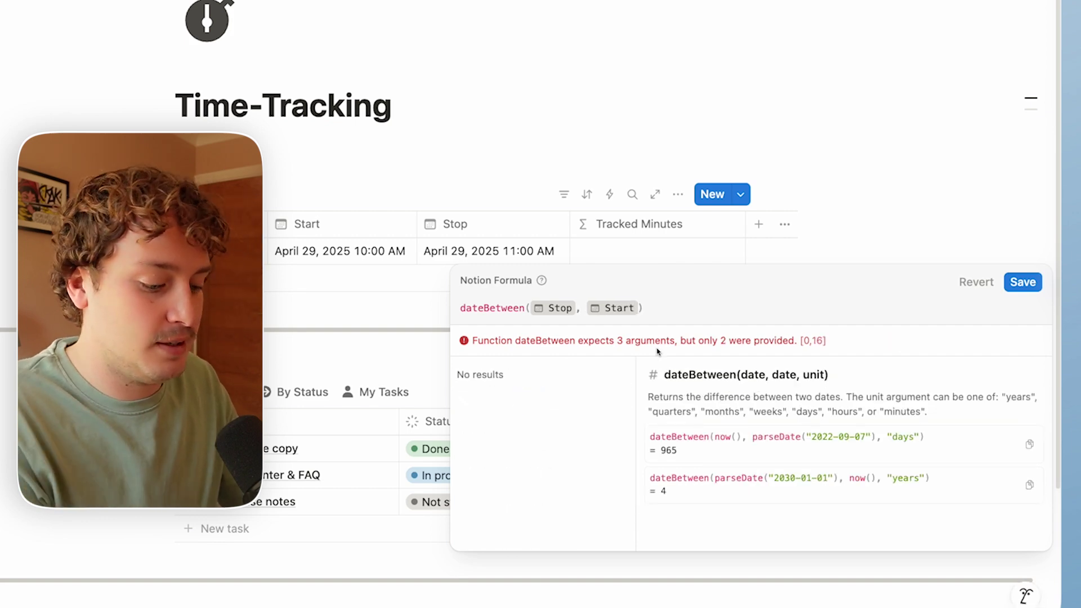
text(, )
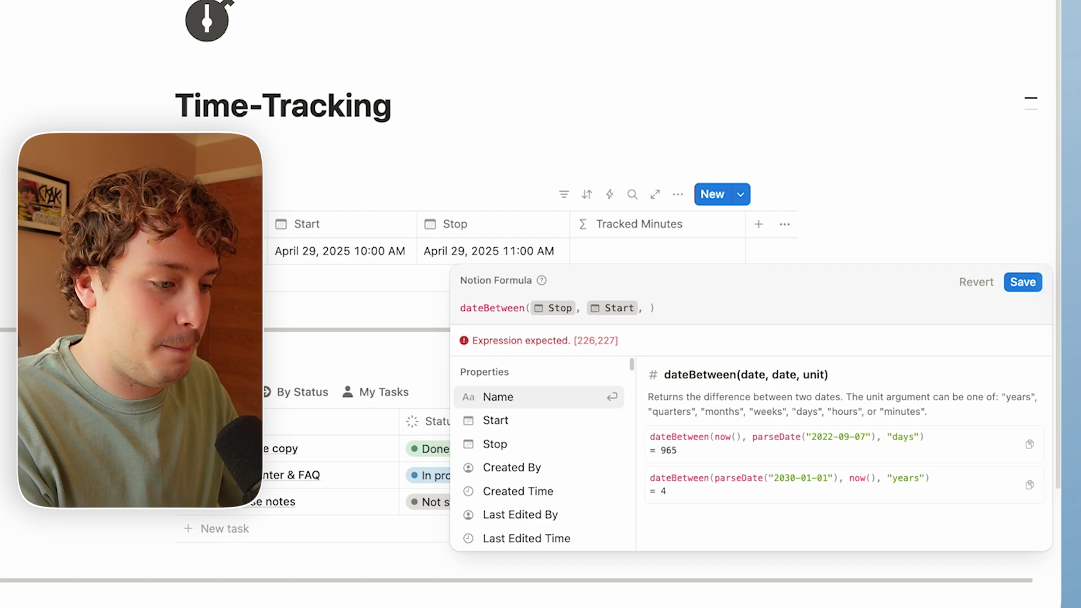
text(",)
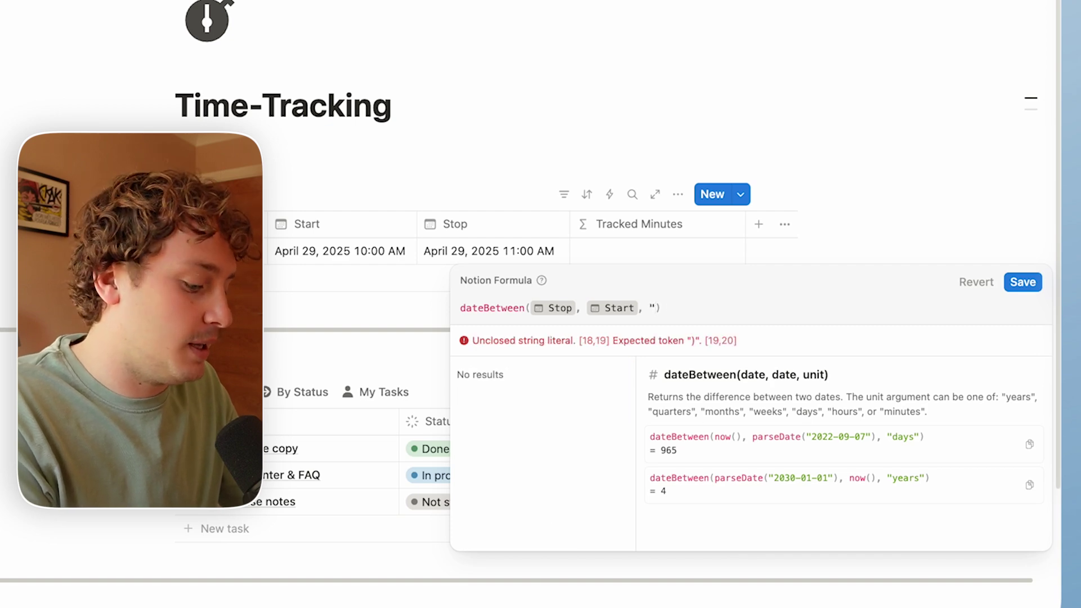
text(minutes")
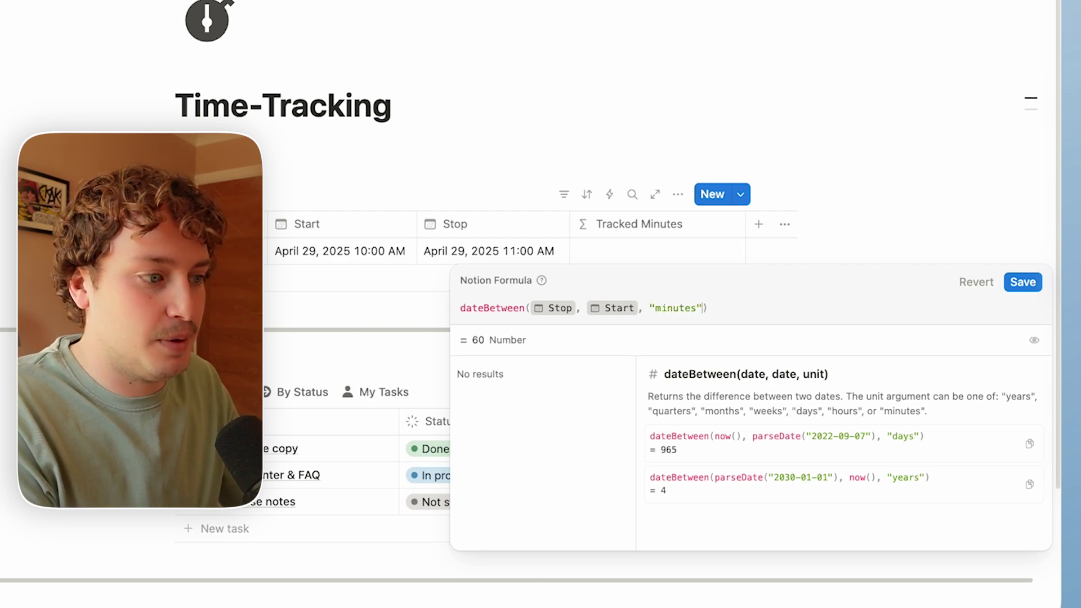
key(Return)
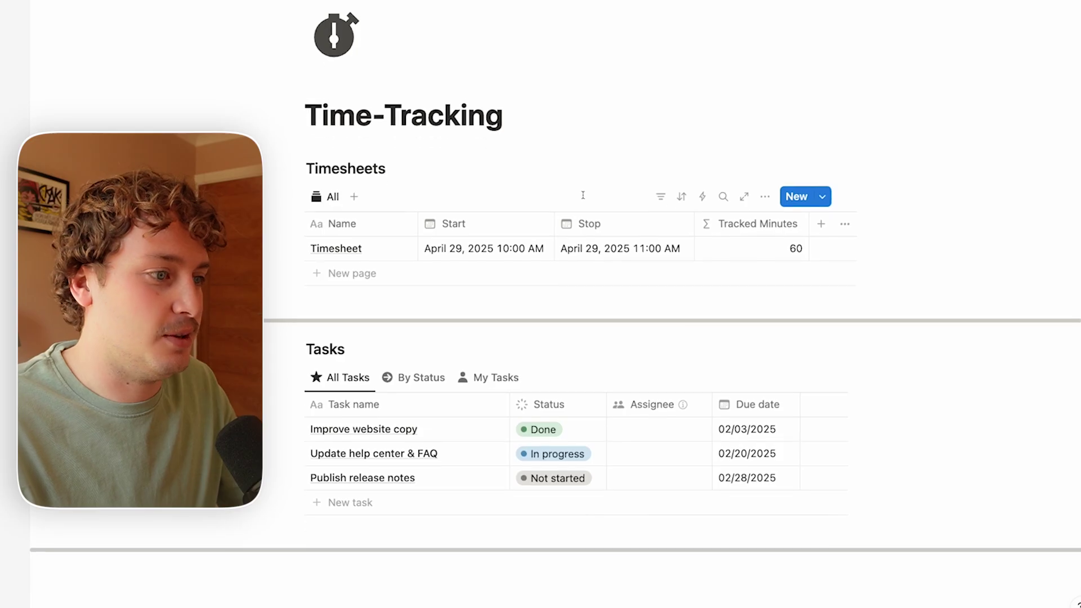
Add a two-way Relation property to the Timesheets database that links to the Tasks database, with no limit.
click(816, 220)
text(rel)
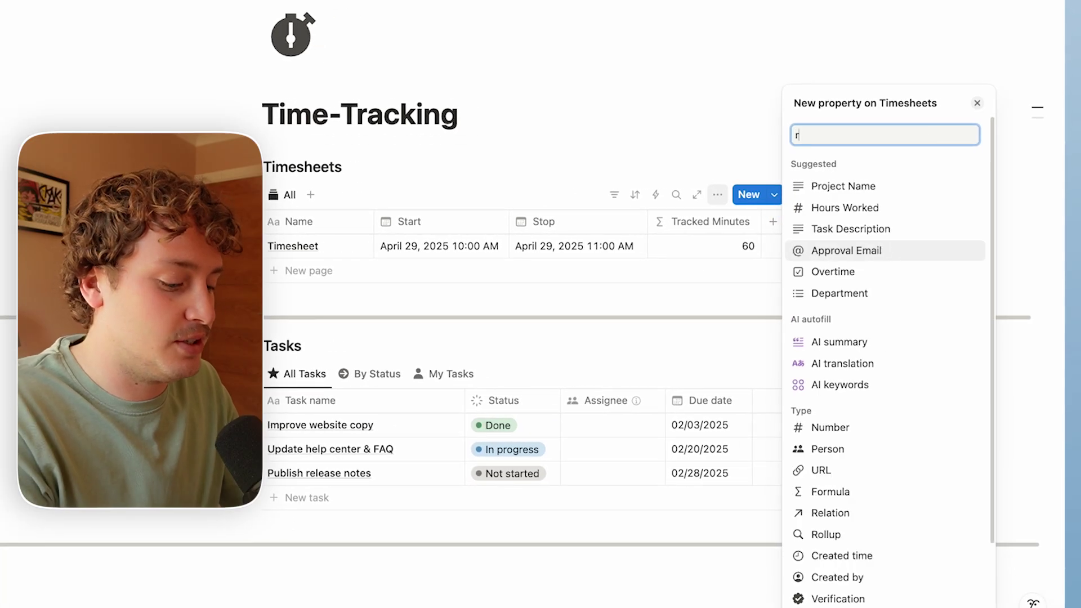
click(834, 353)
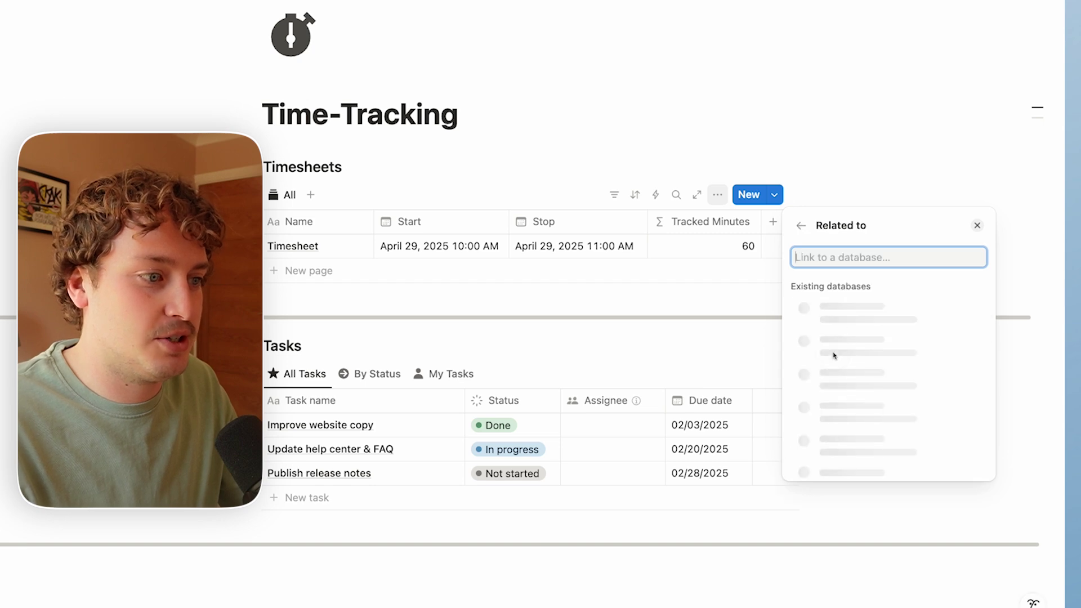
click(845, 376)
click(976, 328)
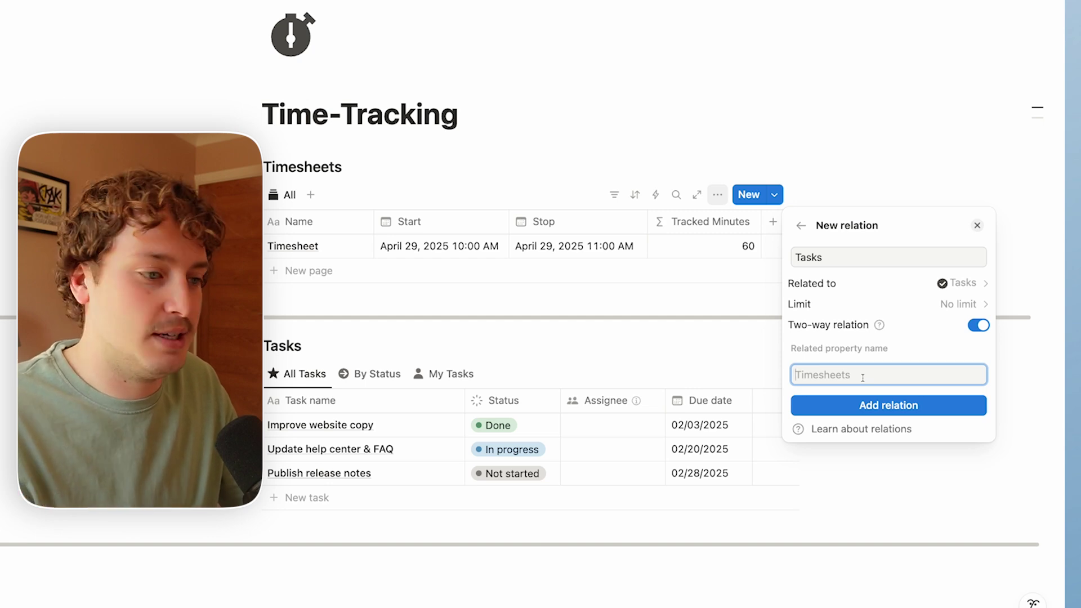
click(887, 404)
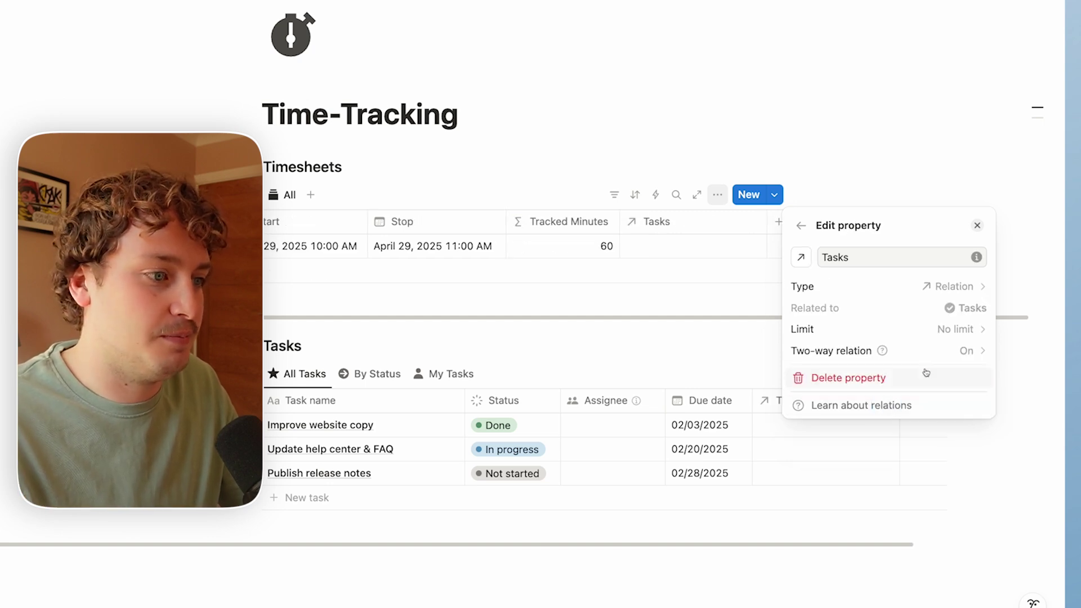
Rename the new relation property as Related Tasks and give it a check mark icon.
text(Related)
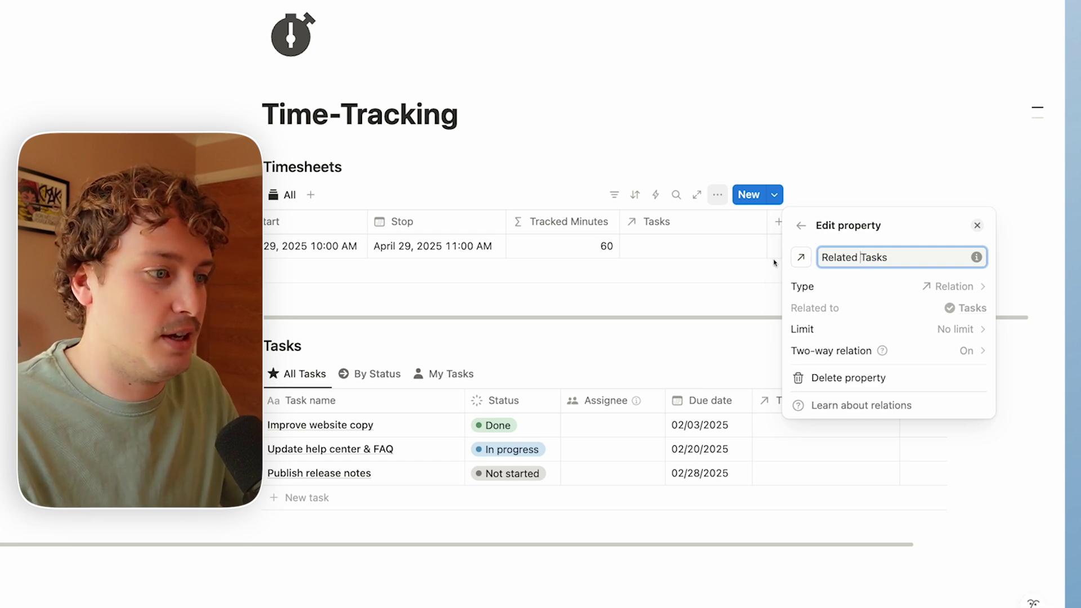
click(801, 258)
click(722, 376)
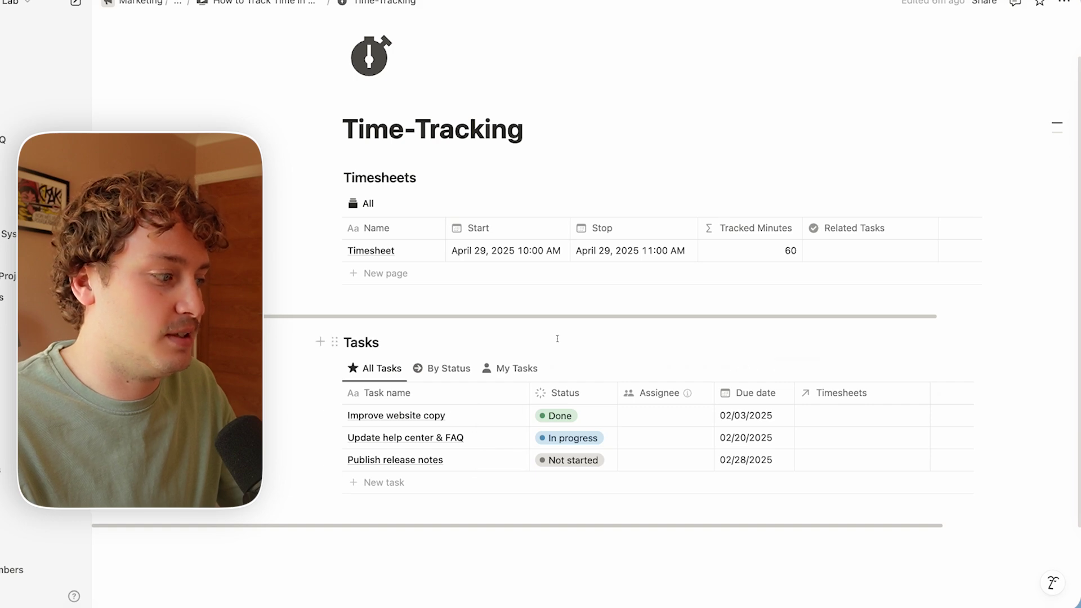
Link the first Timesheet entry to the Improve website copy task through Related Tasks.
click(851, 249)
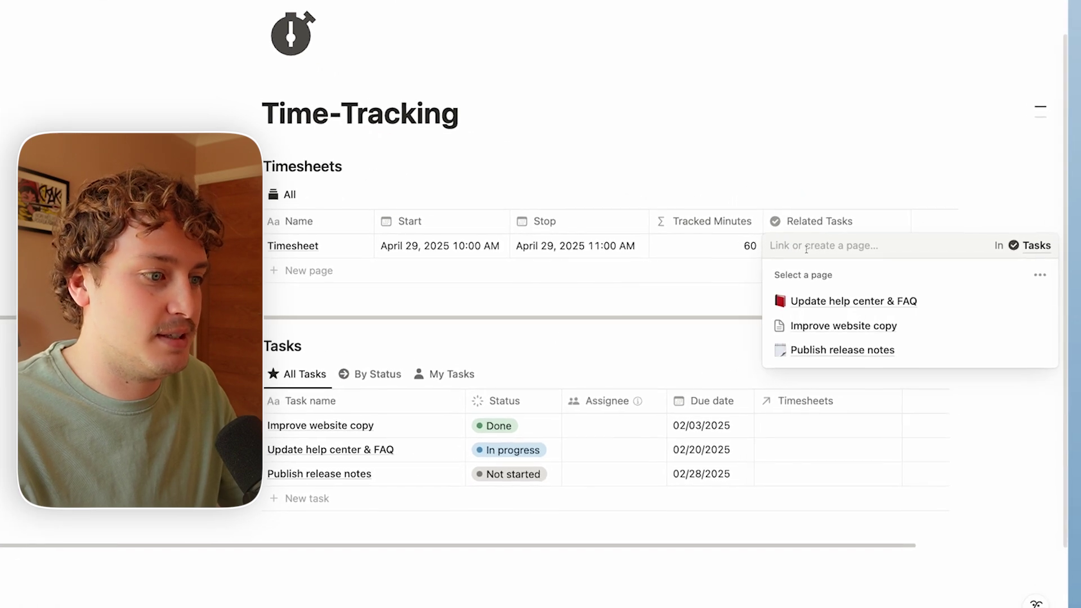
click(1036, 327)
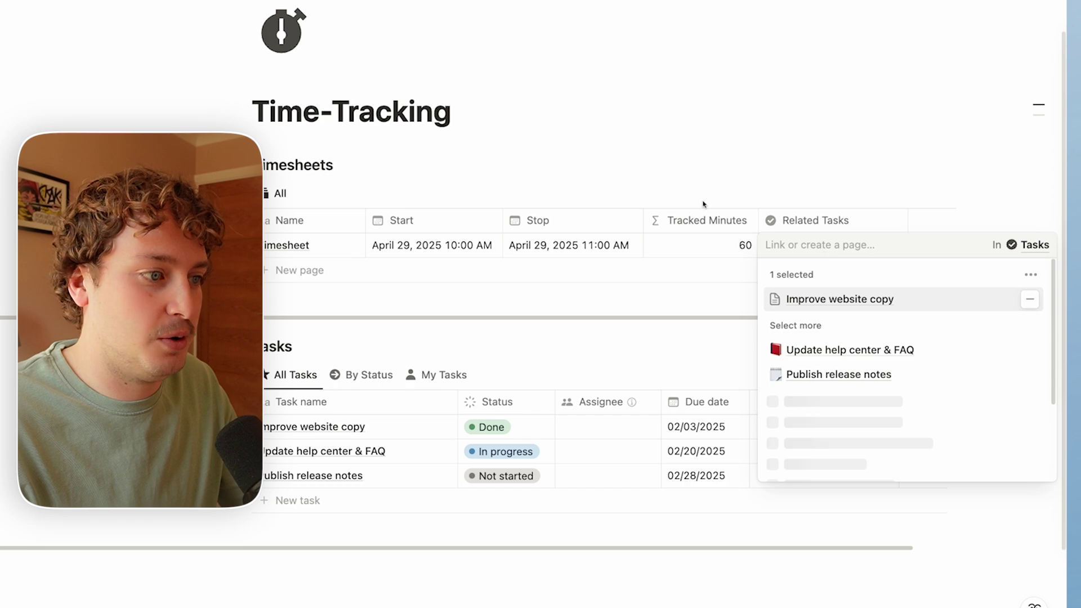
click(613, 169)
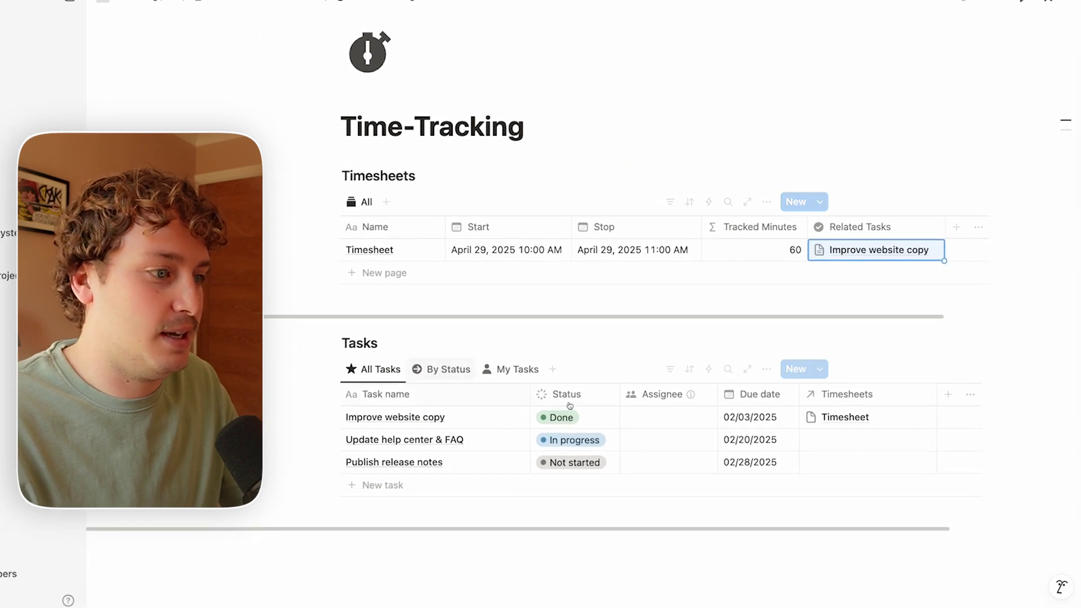
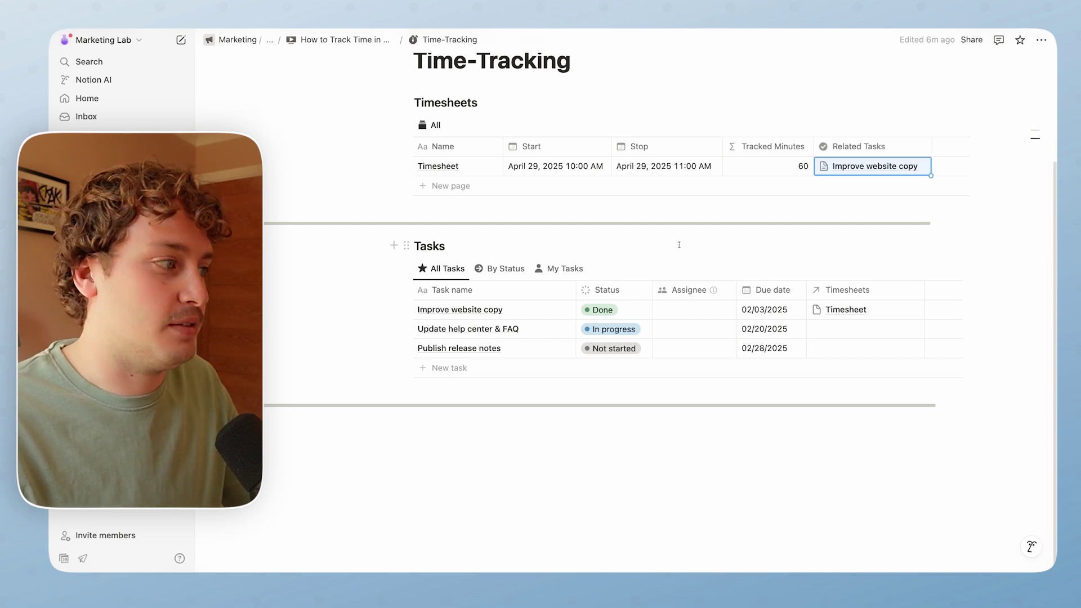
Add an entry named Timesheet 2 with Start April 29, 2025 1:00 PM and Stop April 29, 2025 2:00 PM.
click(451, 187)
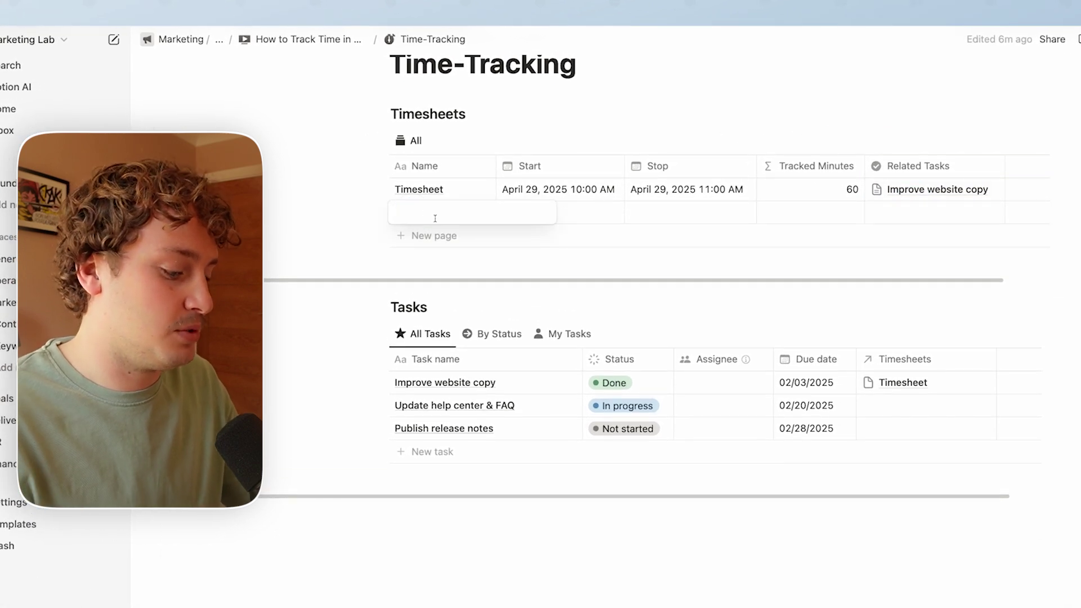
text(Timesheet 2)
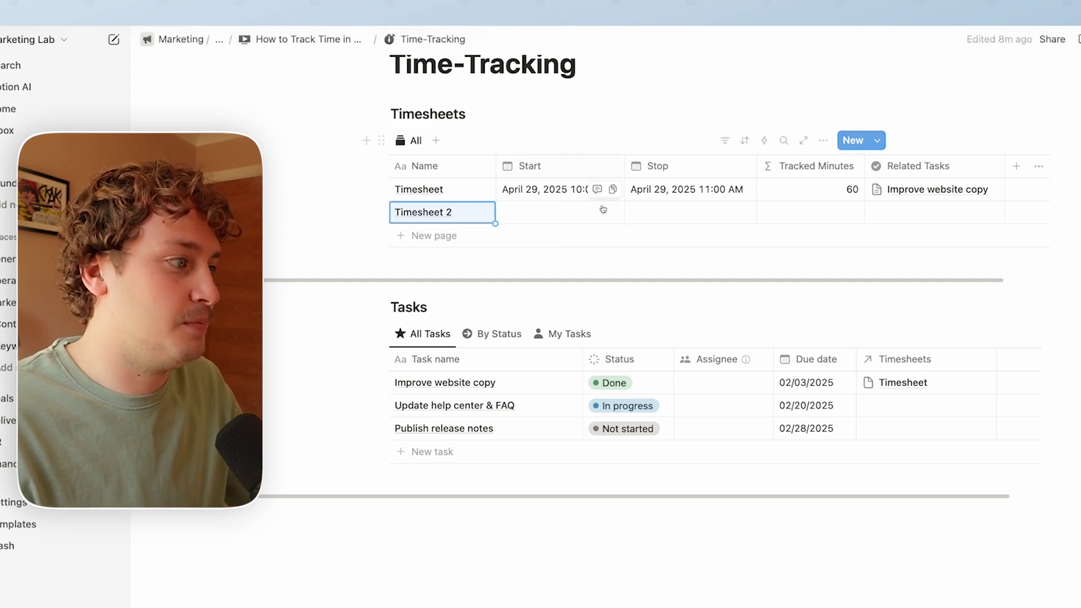
click(539, 218)
click(651, 490)
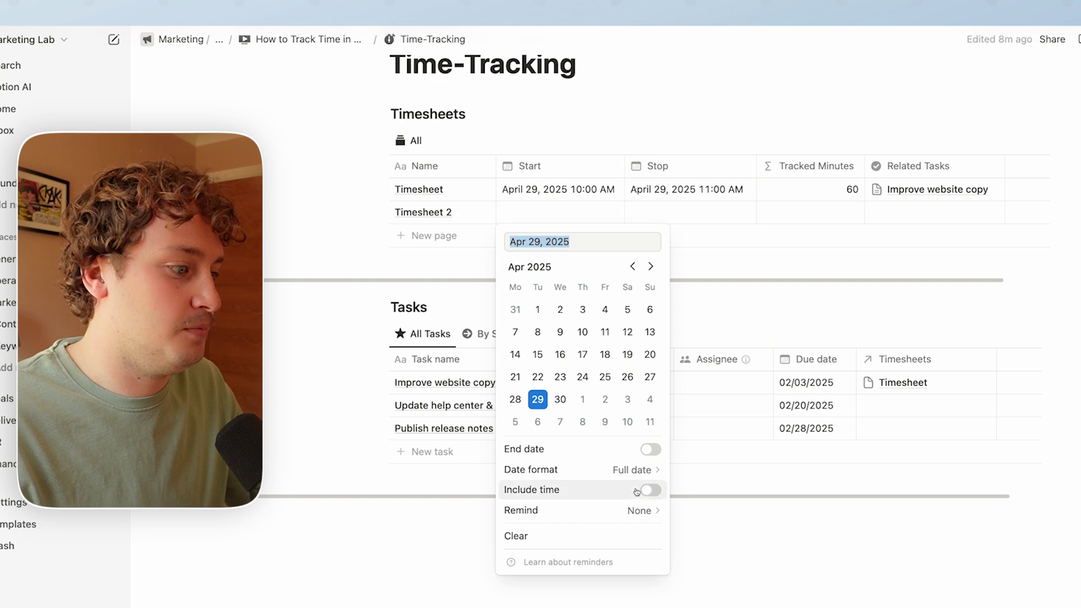
click(687, 220)
click(687, 218)
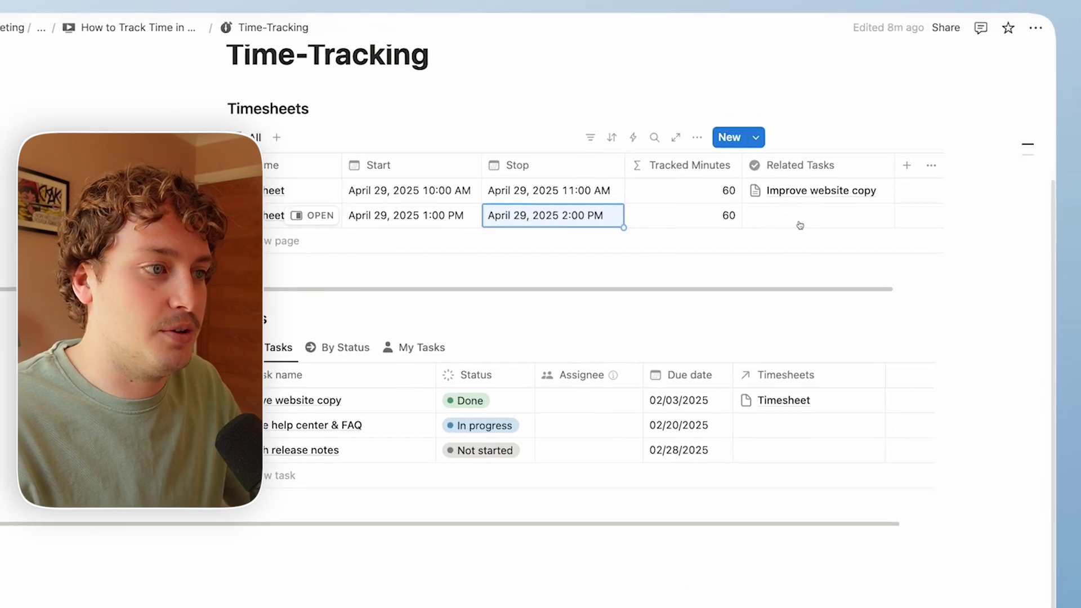
Link the Timesheet 2 entry to the Improve website copy task through Related Tasks.
click(827, 199)
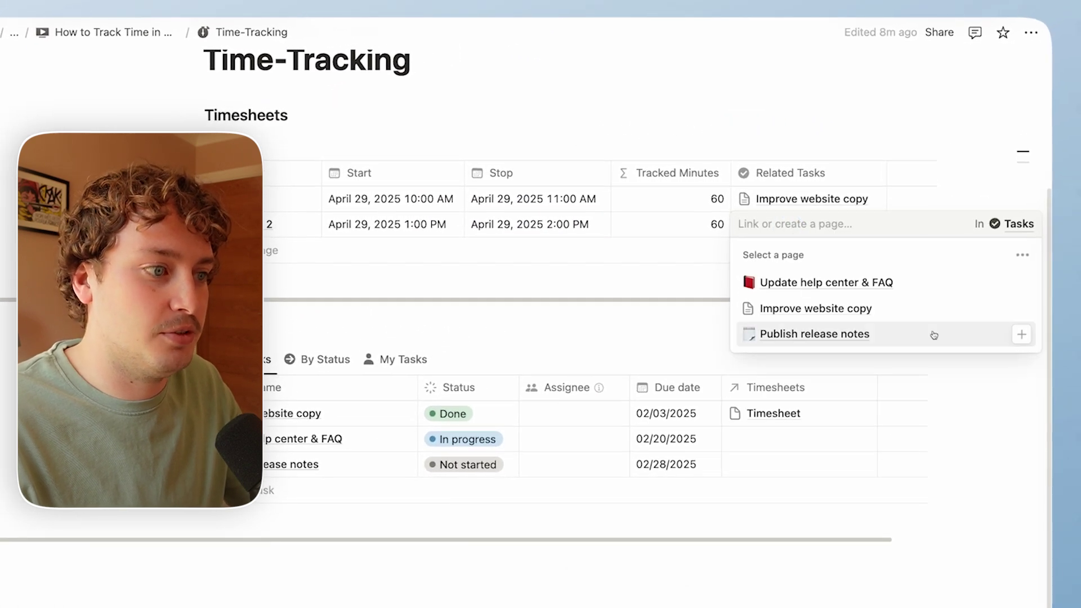
click(1022, 313)
key(Escape)
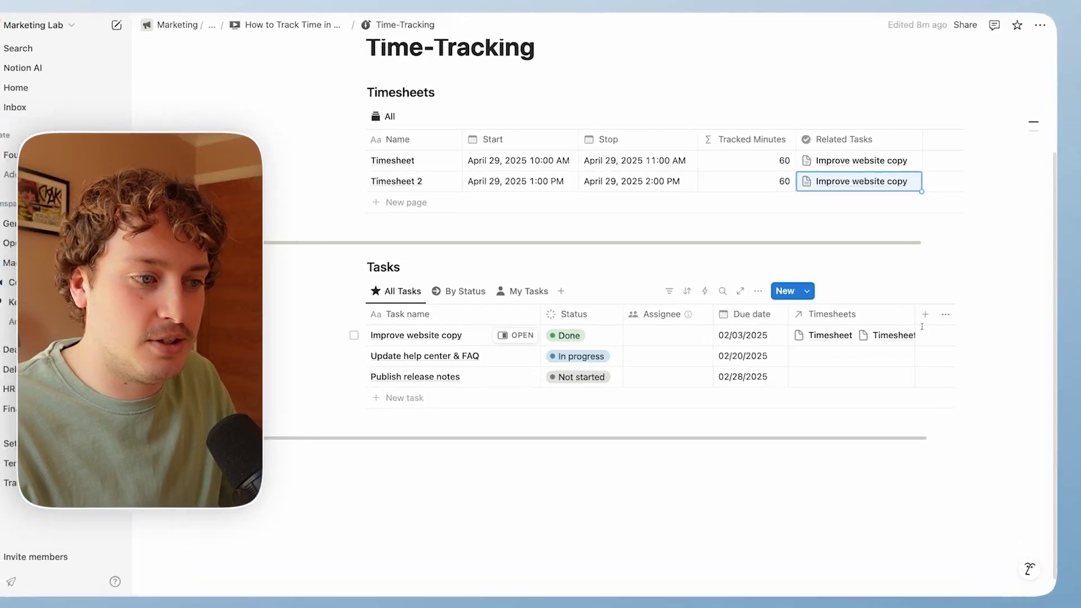
Add a Formula property named Tracked Minutes to the Tasks database.
click(925, 314)
text(form)
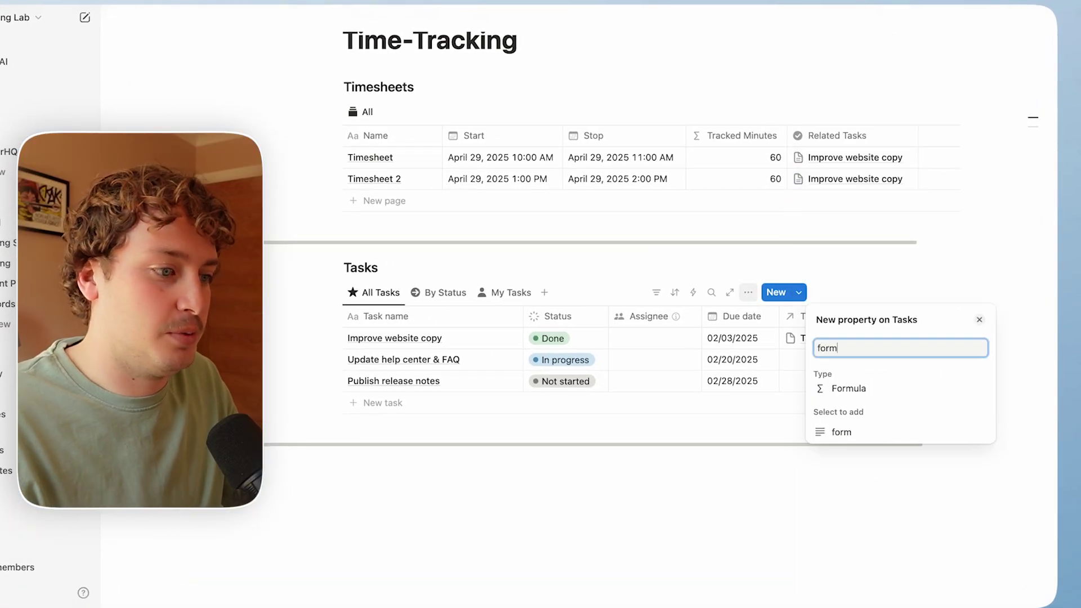
click(849, 388)
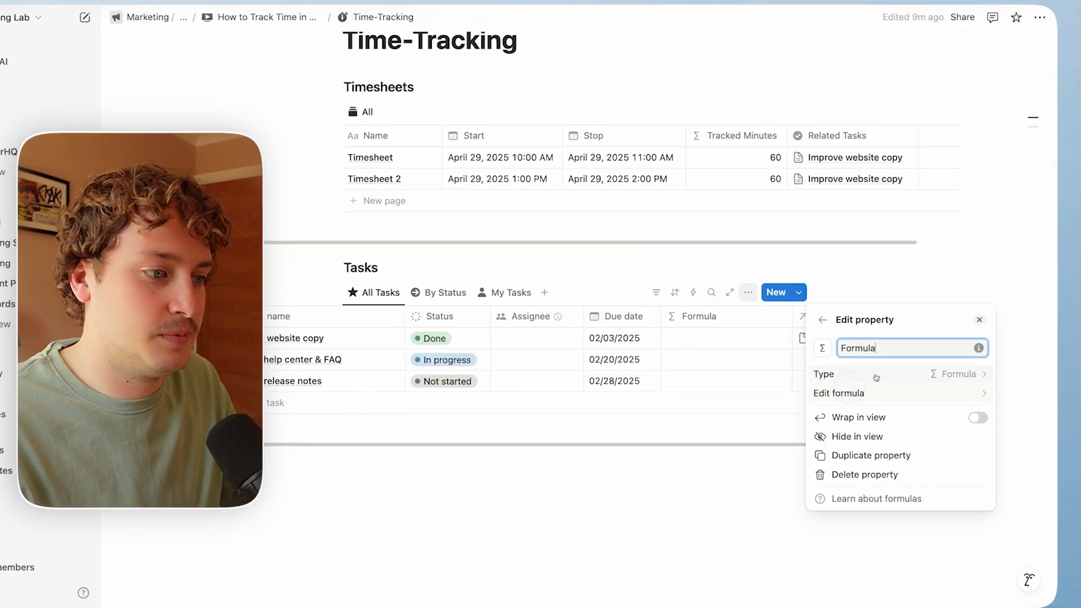
double_click(862, 348)
text(Tracked)
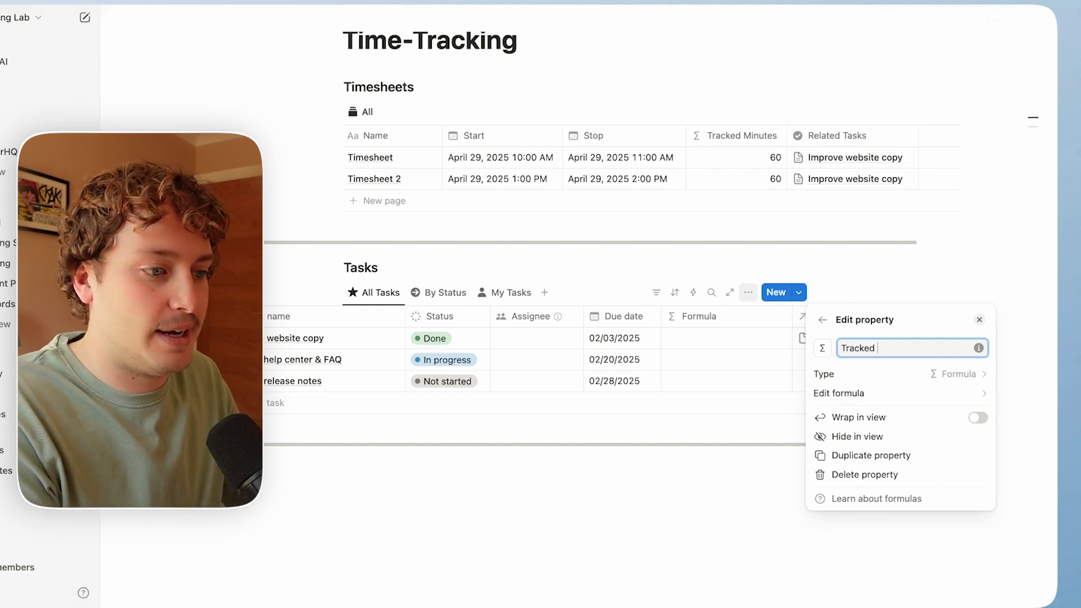
text( Minutes)
Enter a Tracked Minutes formula for Tasks that maps the related Timesheets to current.Tracked Minutes.
click(880, 393)
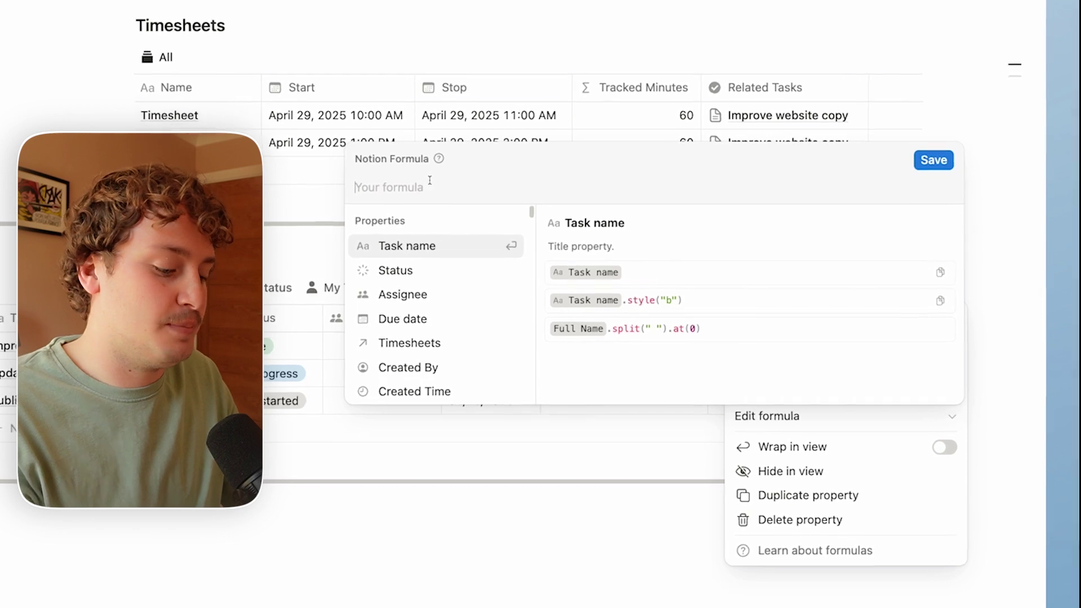
text(map()
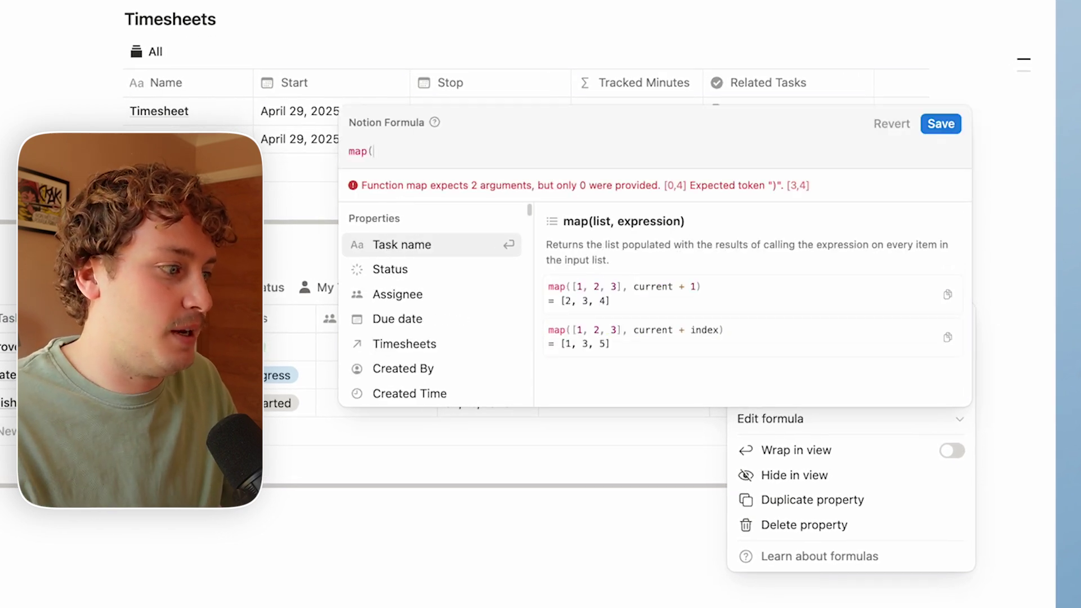
click(419, 346)
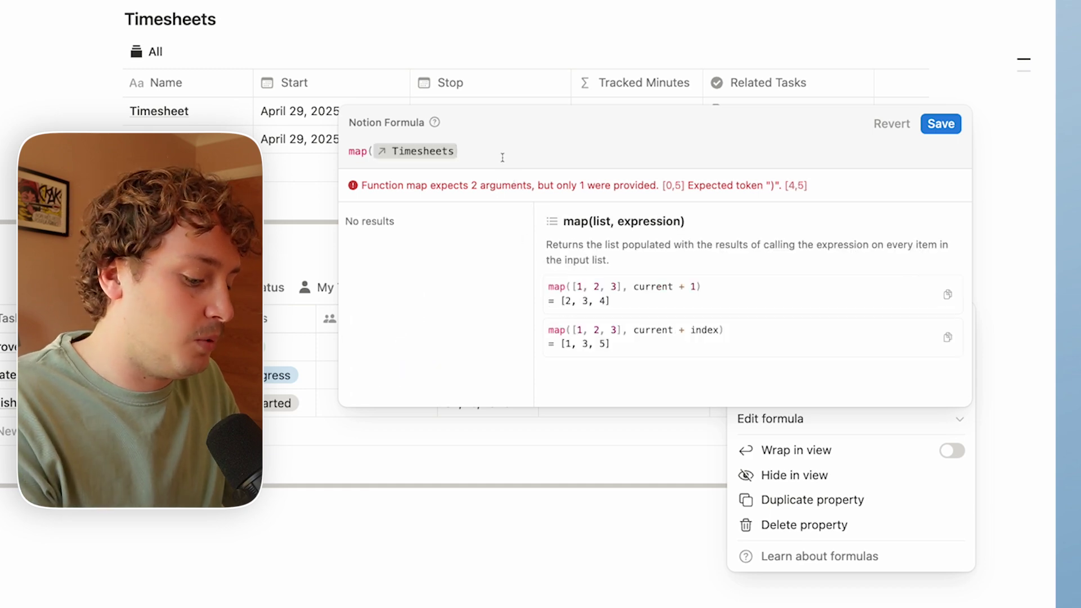
text(,current)
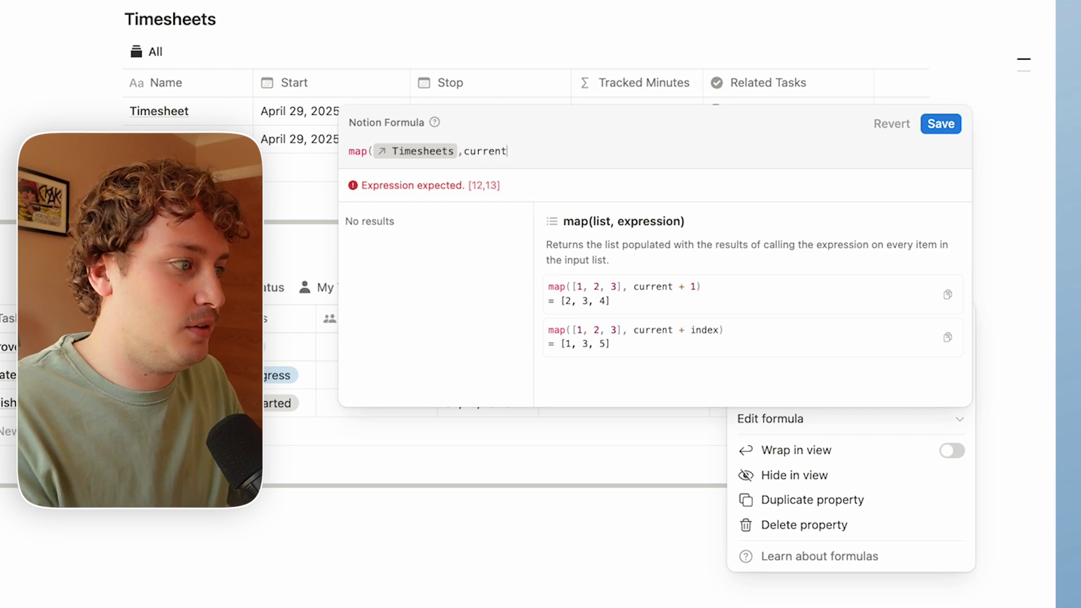
key(BackSpace)
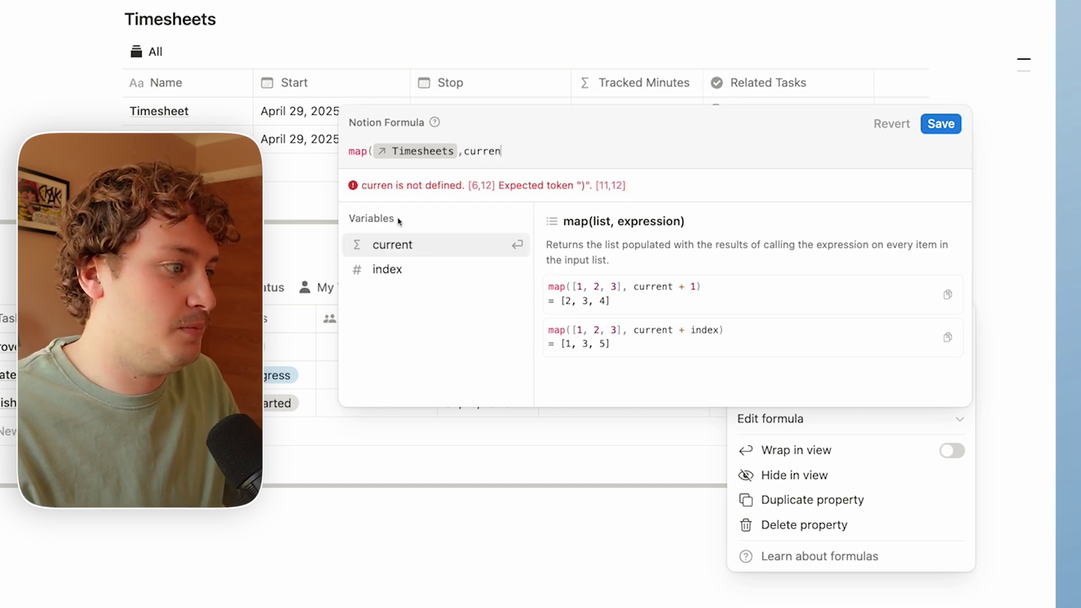
click(411, 244)
text(.)
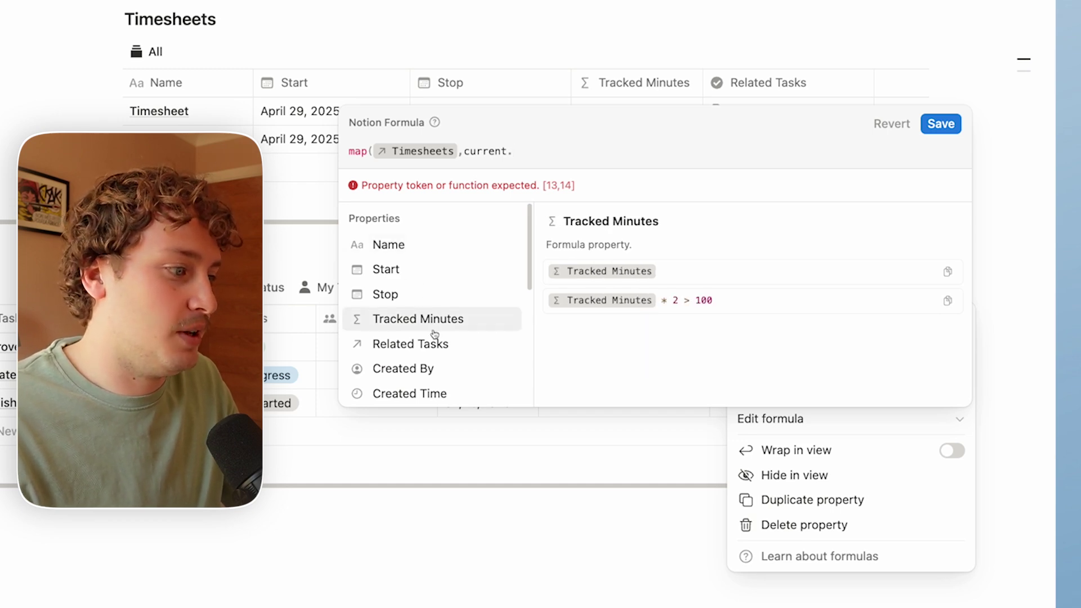
click(419, 319)
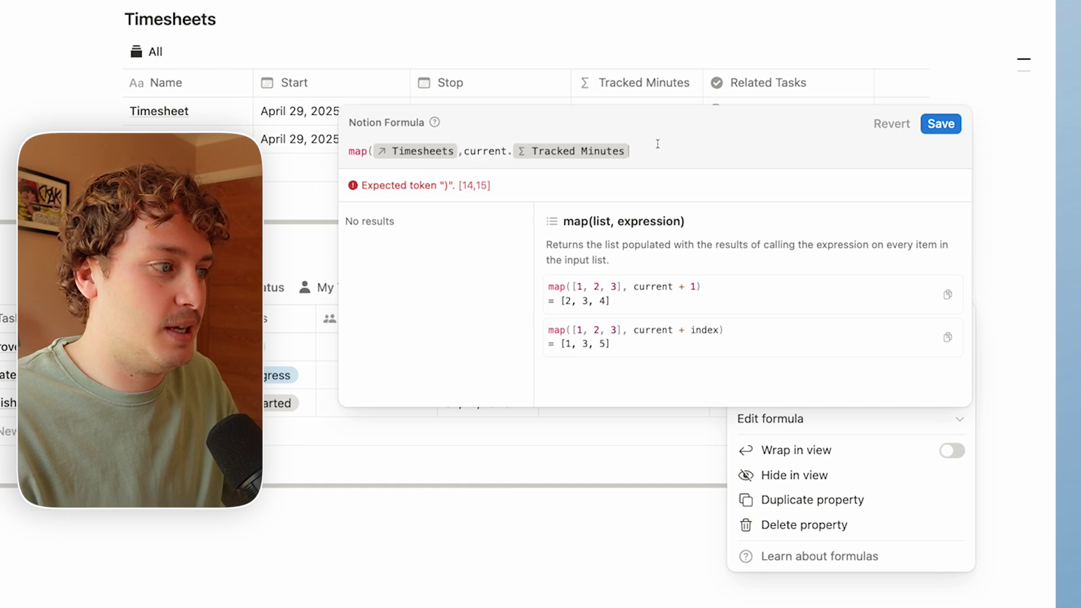
text())
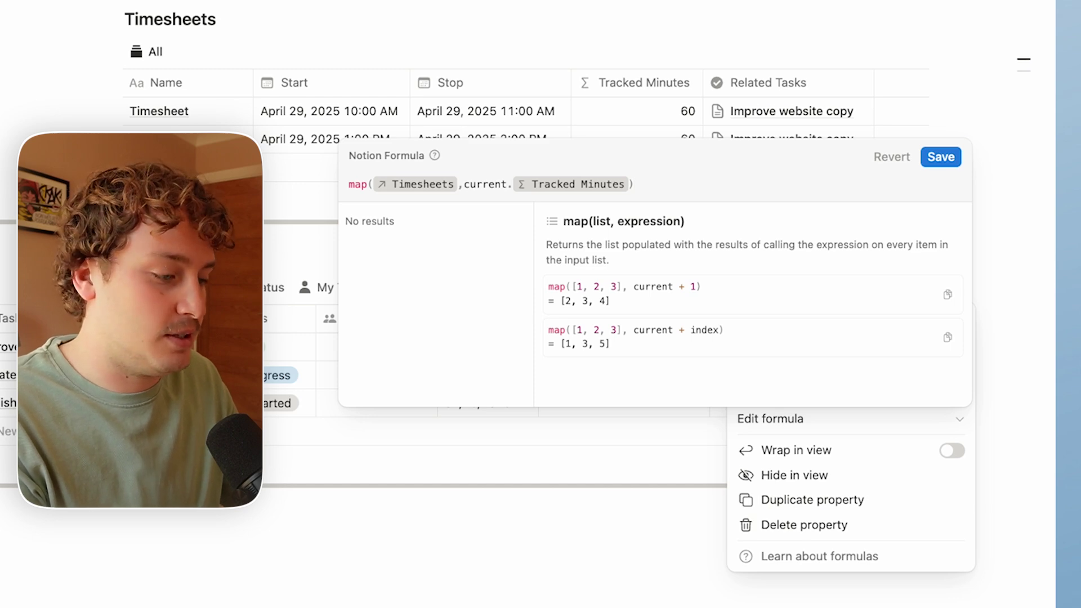
Append .sum() to the mapped Timesheets minutes and save the Tracked Minutes formula.
text(.sum)
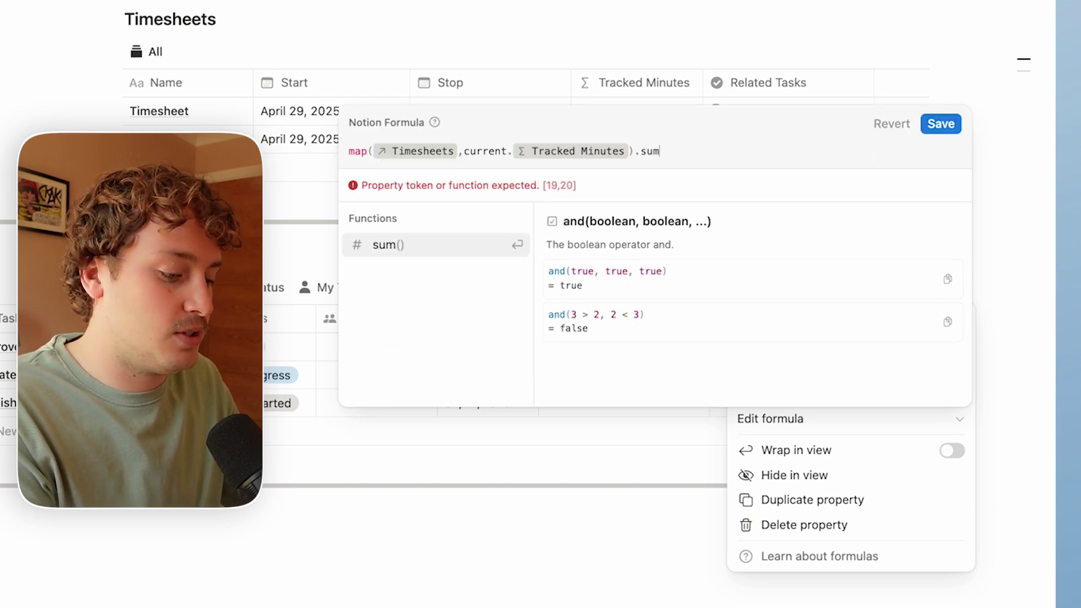
key(Return)
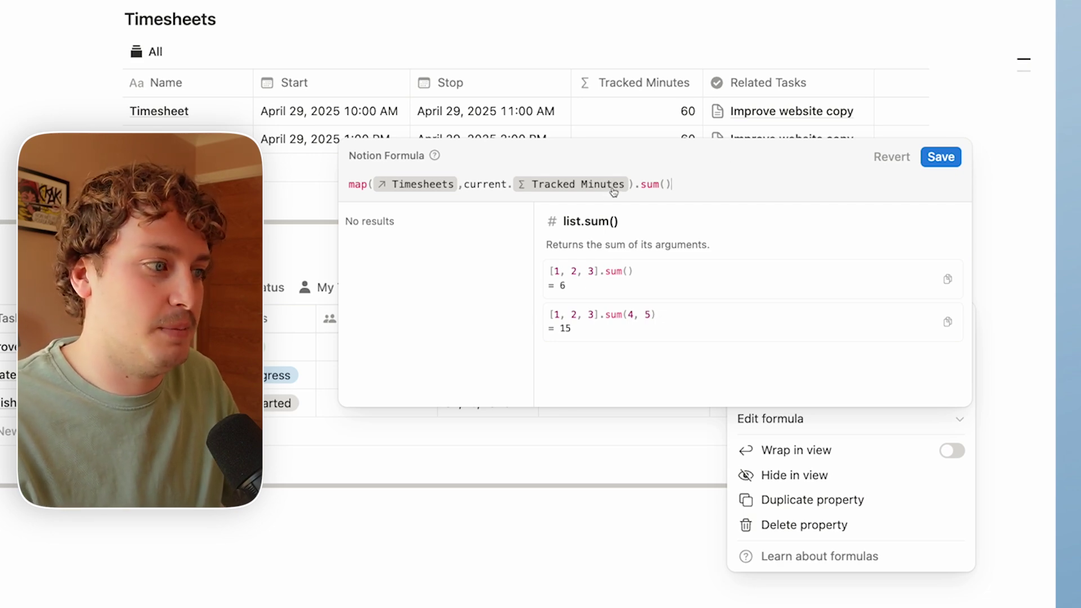
click(941, 156)
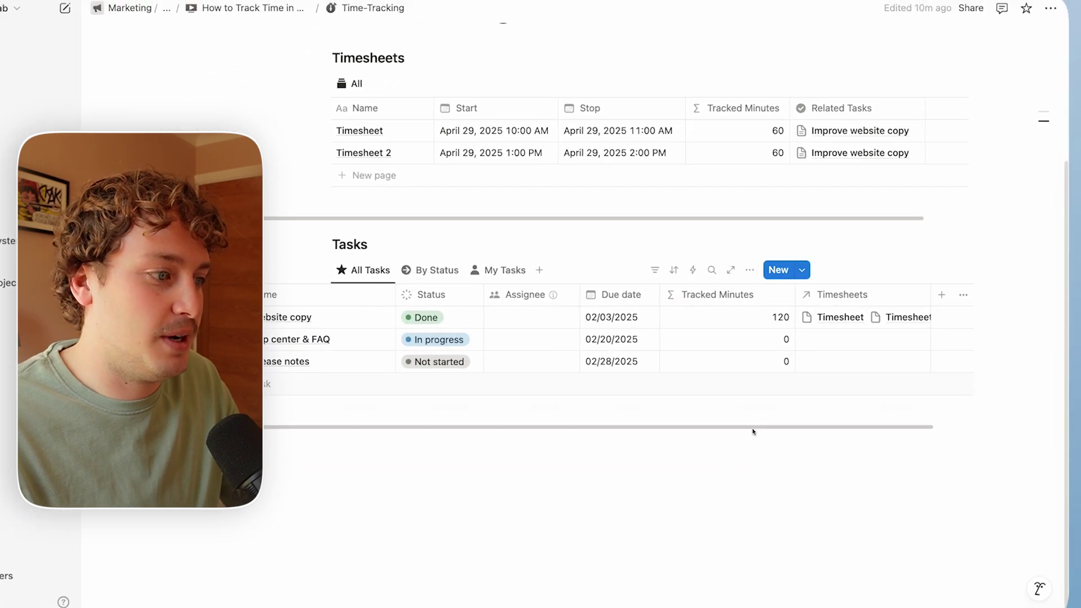
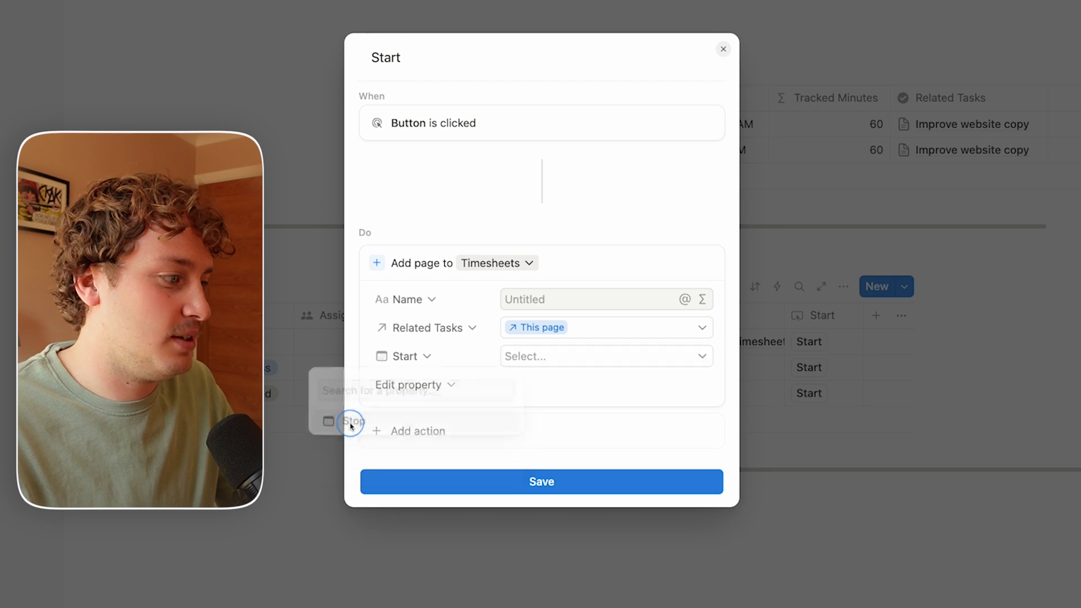
In the Start button's new Timesheets page action, set Start to Time triggered and Name to a Time triggered formula, and save.
click(576, 359)
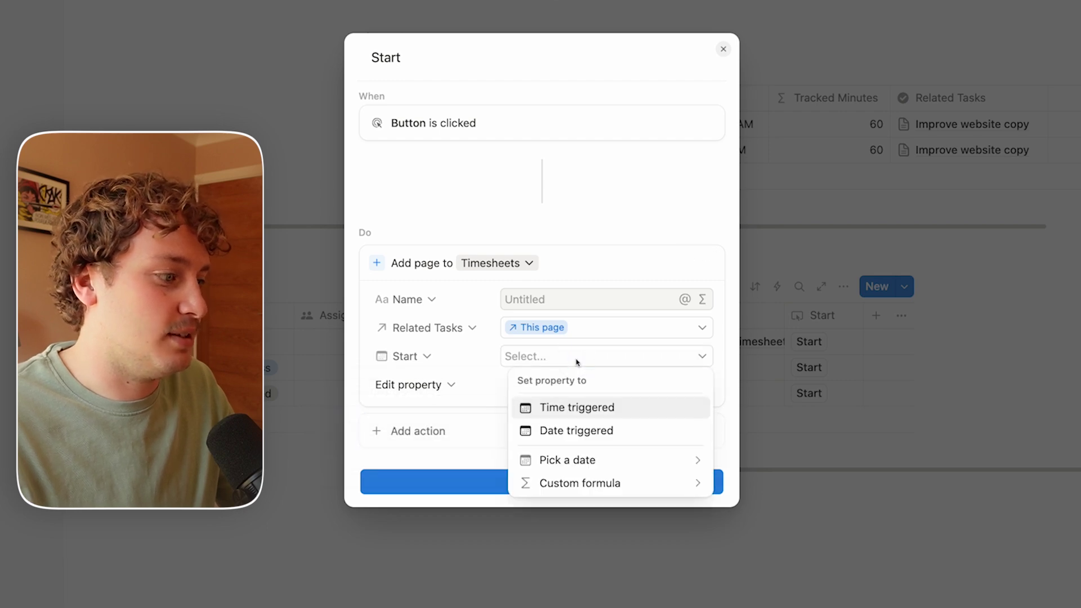
click(597, 407)
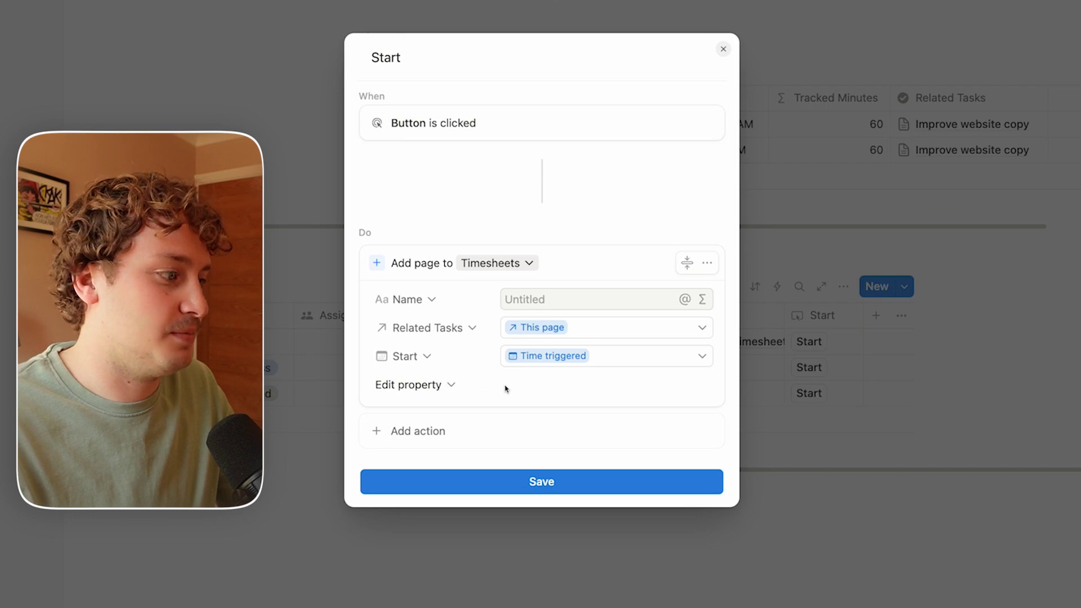
click(415, 304)
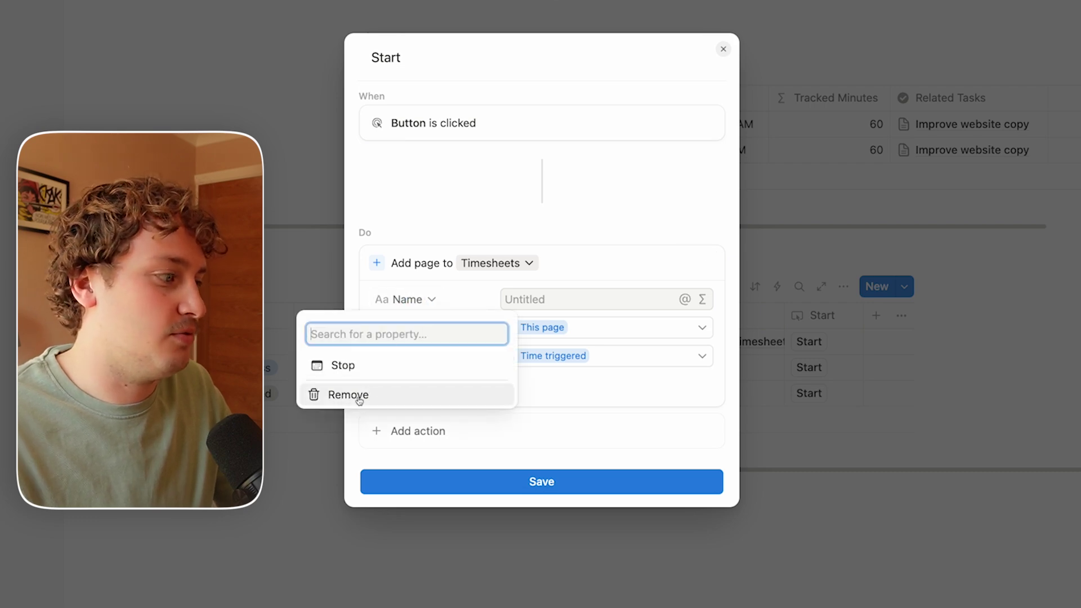
click(440, 298)
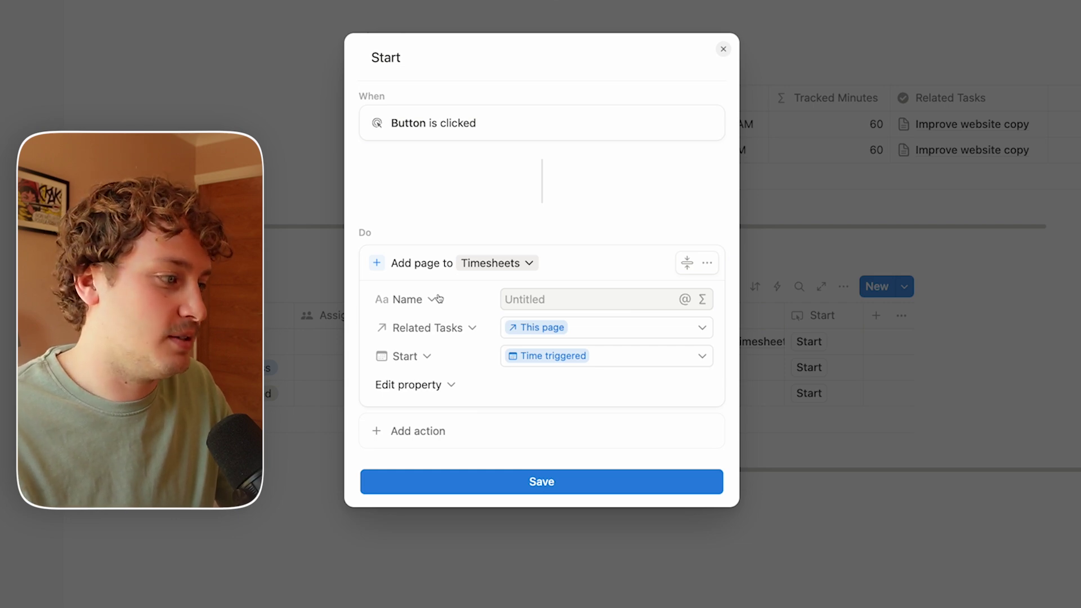
key(Tab)
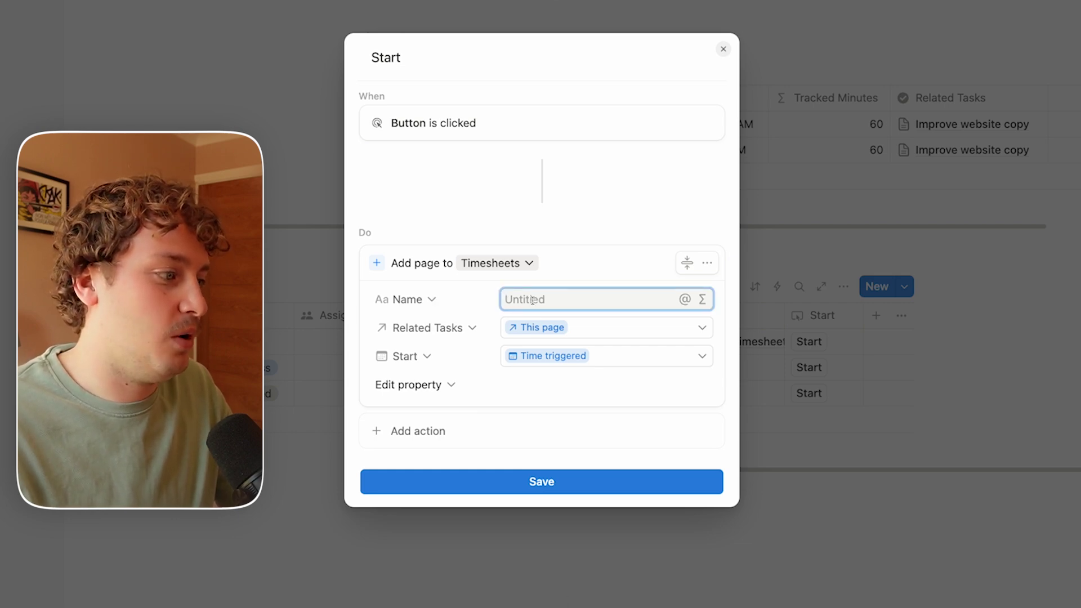
click(702, 300)
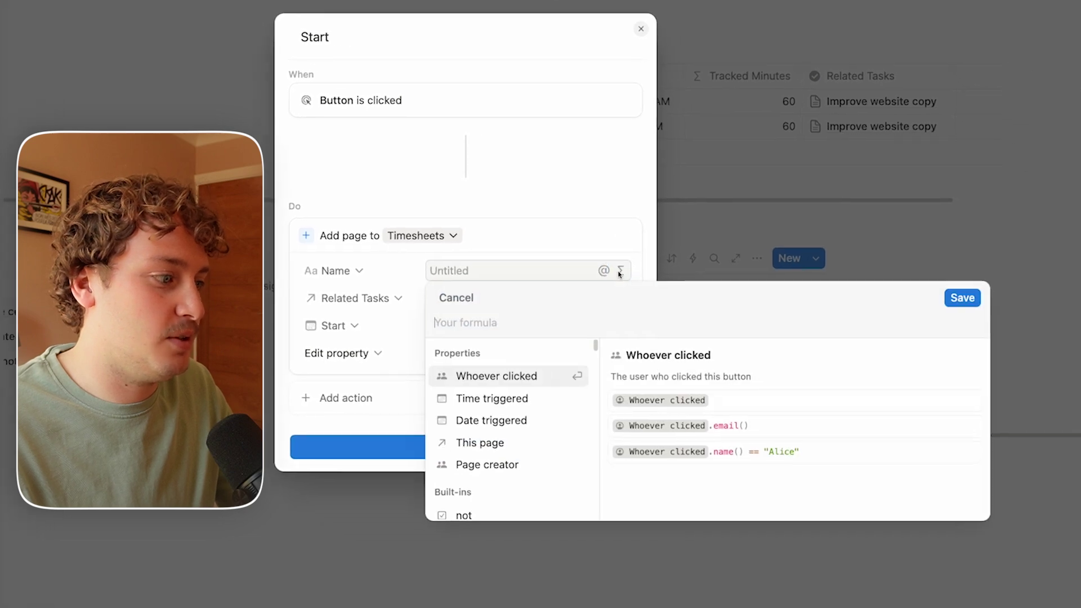
click(473, 393)
click(940, 292)
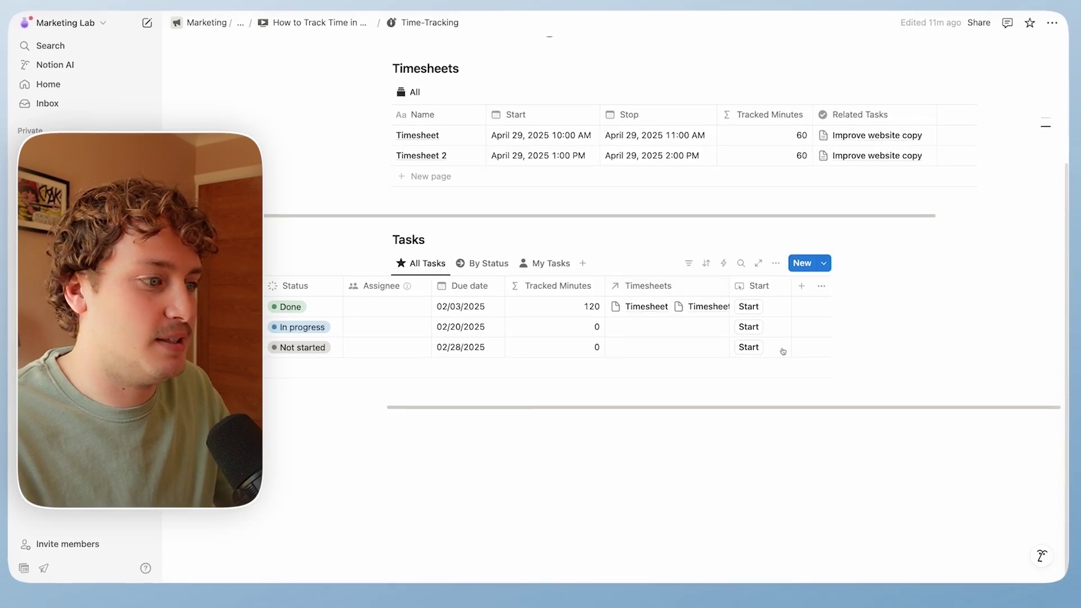
Run the Start button for the Improve website copy task and widen the Name column in Timesheets.
scroll(393, 299, left, 3)
scroll(393, 299, right, 3)
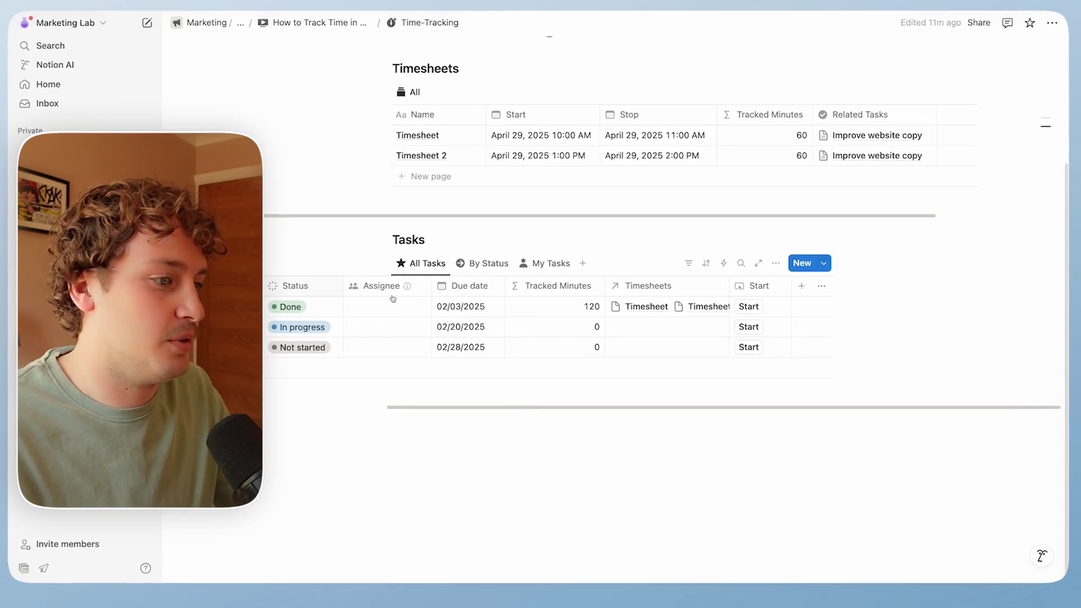
click(749, 306)
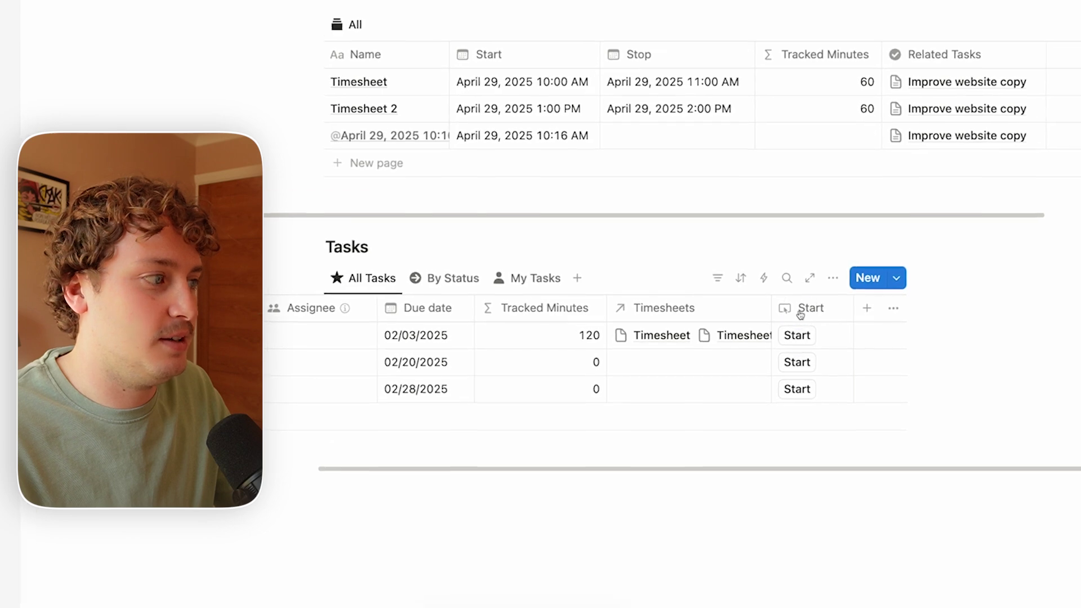
drag(449, 50, 486, 50)
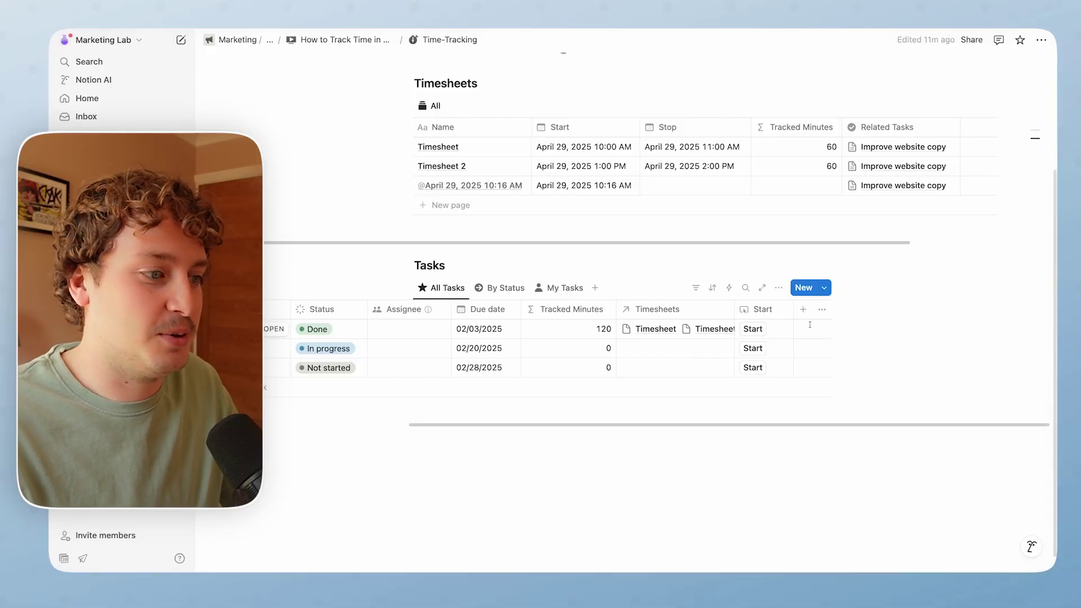
Add a Button property named Stop to the Tasks database and give its automation a Define variables action.
click(803, 309)
text(bu)
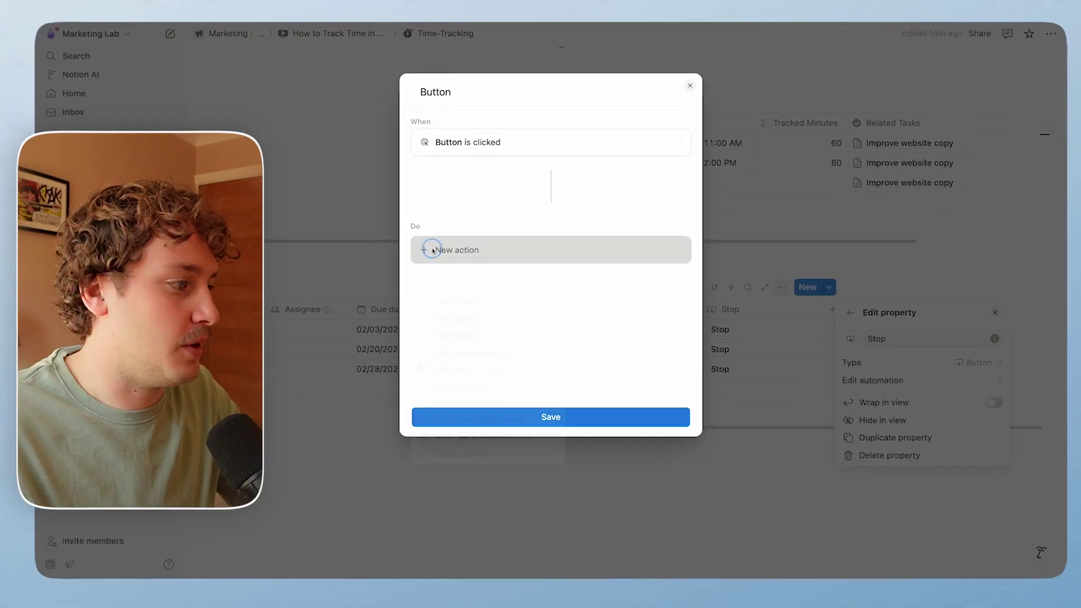
click(428, 248)
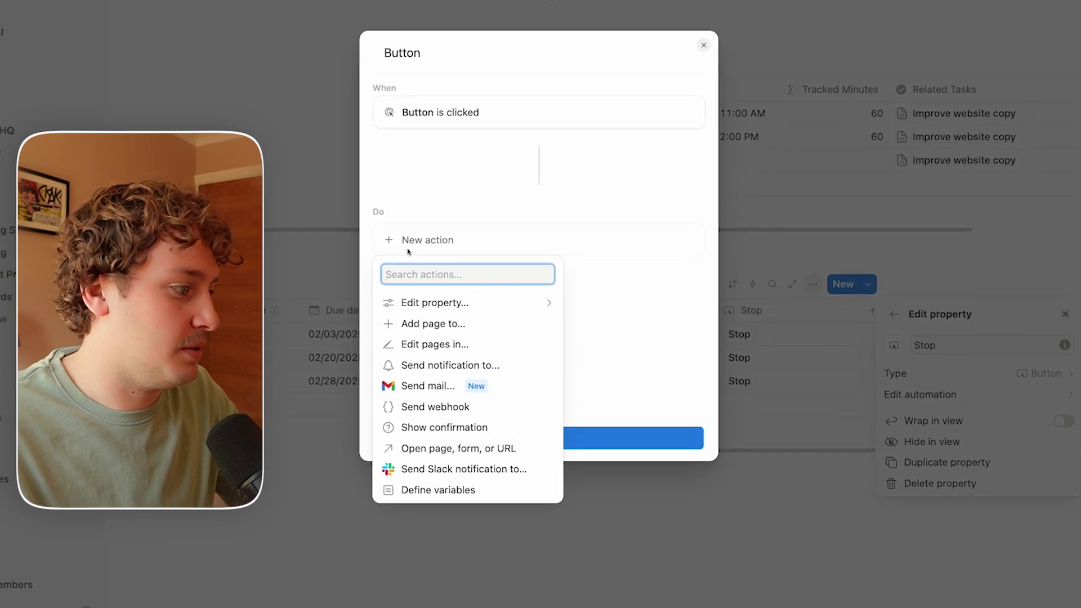
click(471, 490)
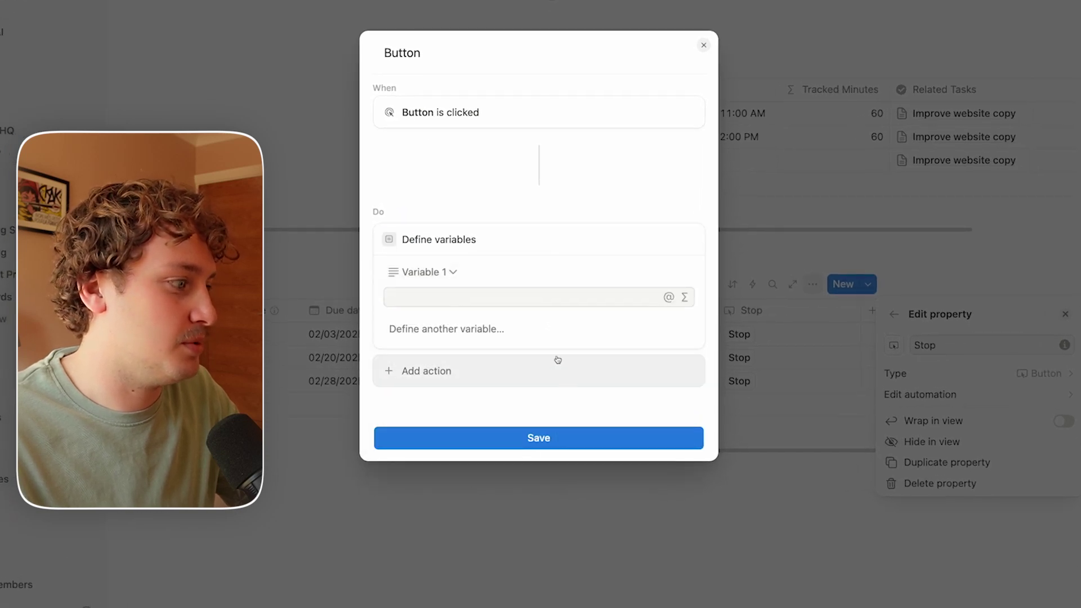
Rename the Stop button's Variable 1 to Timesheet.
click(435, 273)
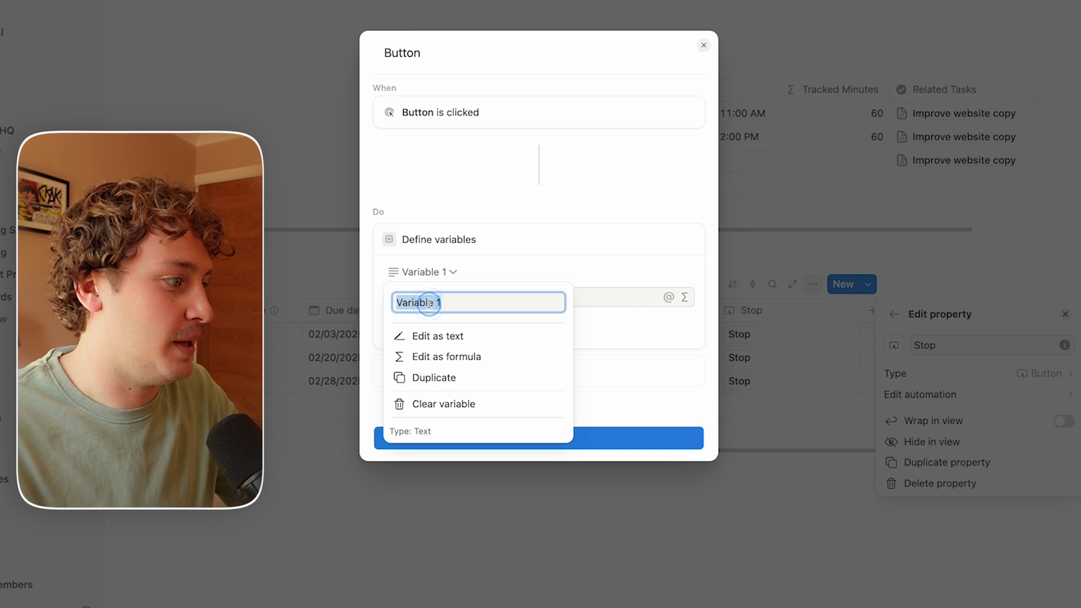
text(Timesheet)
key(Return)
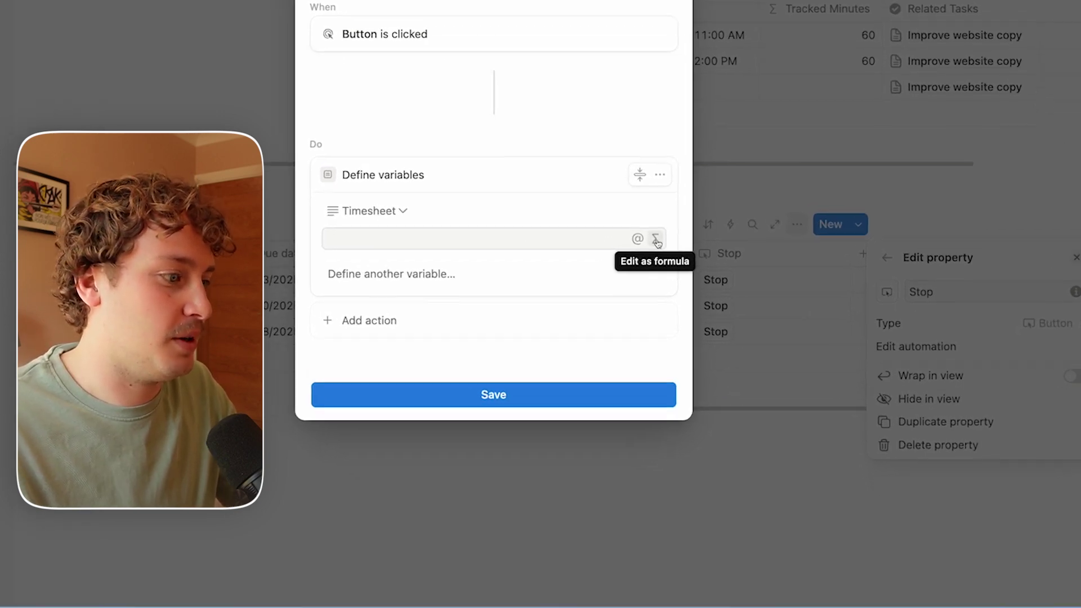
Begin the Timesheet variable's formula with the Timesheets relation of This page.
click(686, 298)
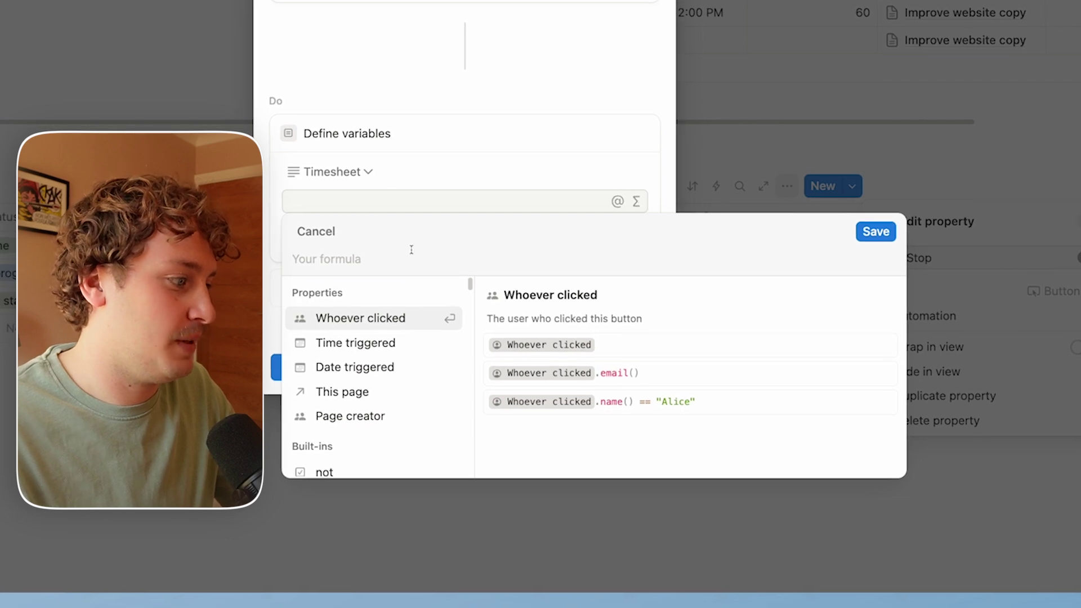
click(341, 393)
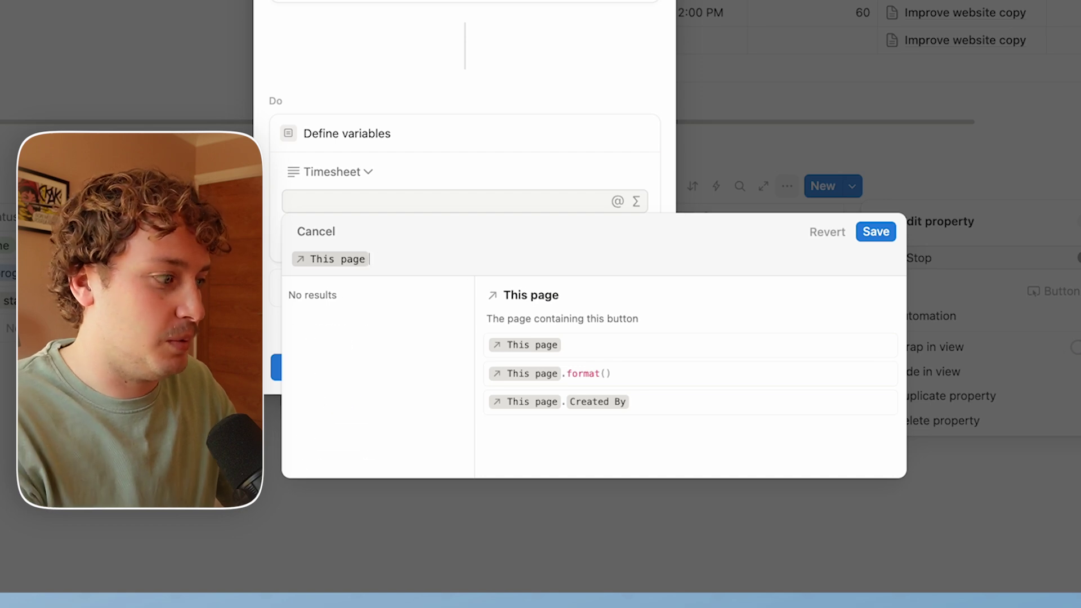
text(.)
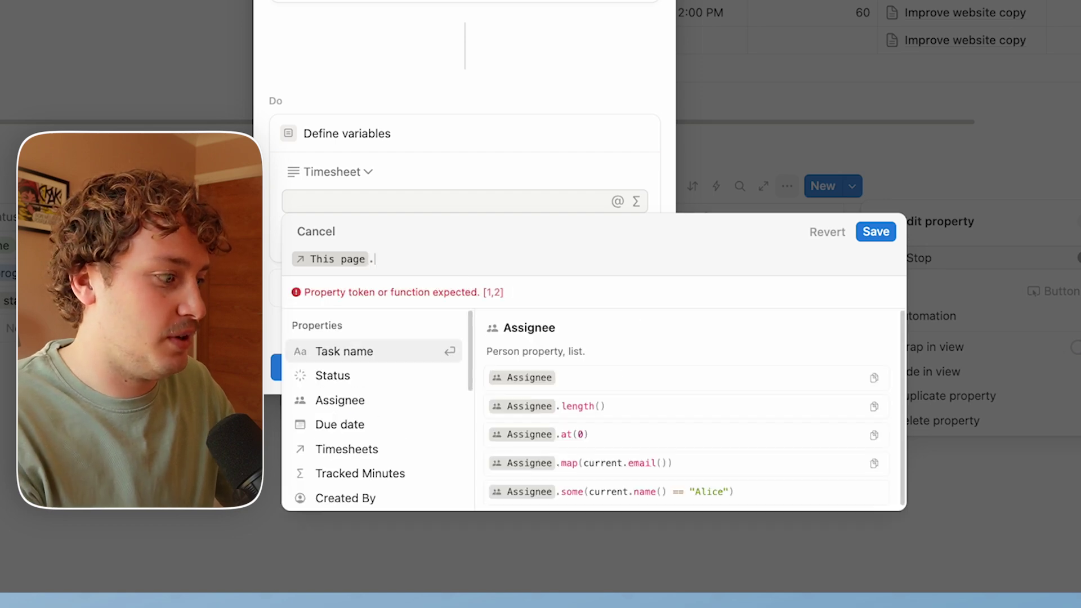
click(348, 450)
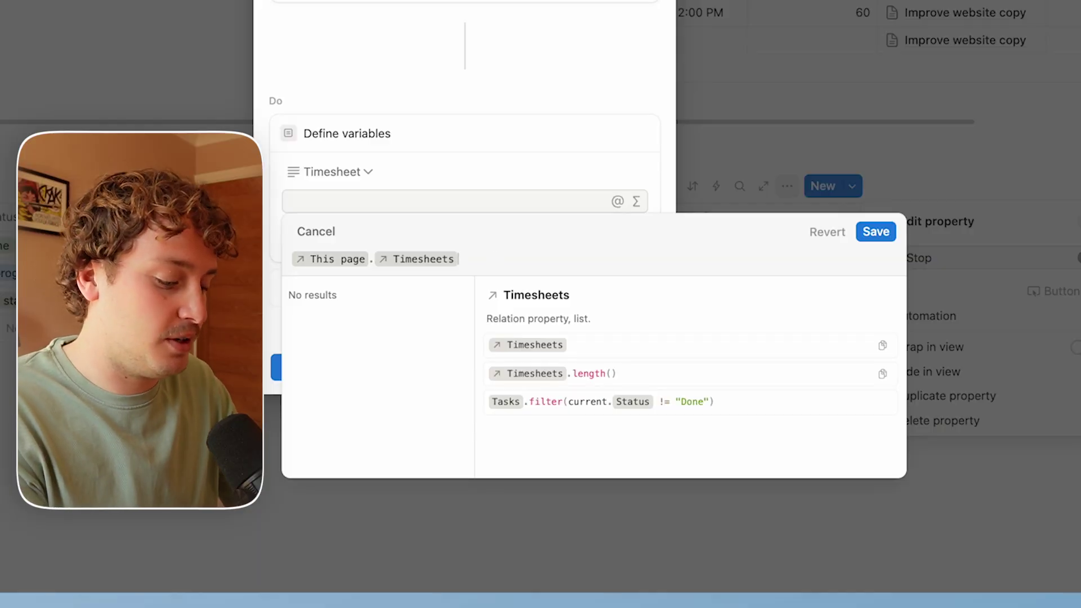
Complete the Timesheet variable's formula by filtering the Timesheets relation with filter(empty(current.Stop)) and save the formula.
text(.fit)
text(e)
key(BackSpace)
key(BackSpace)
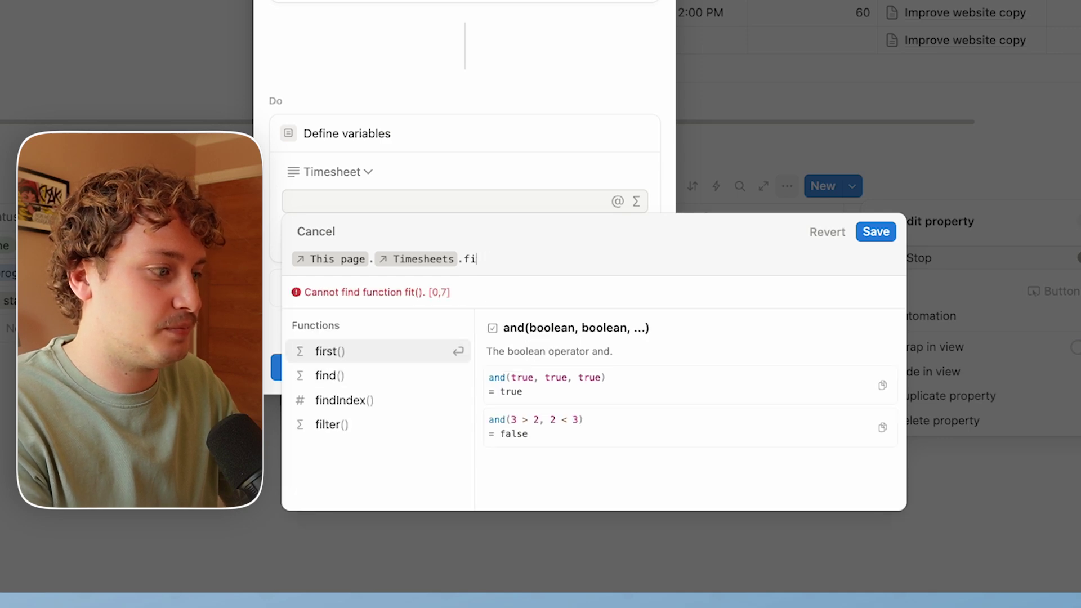
text(lter()
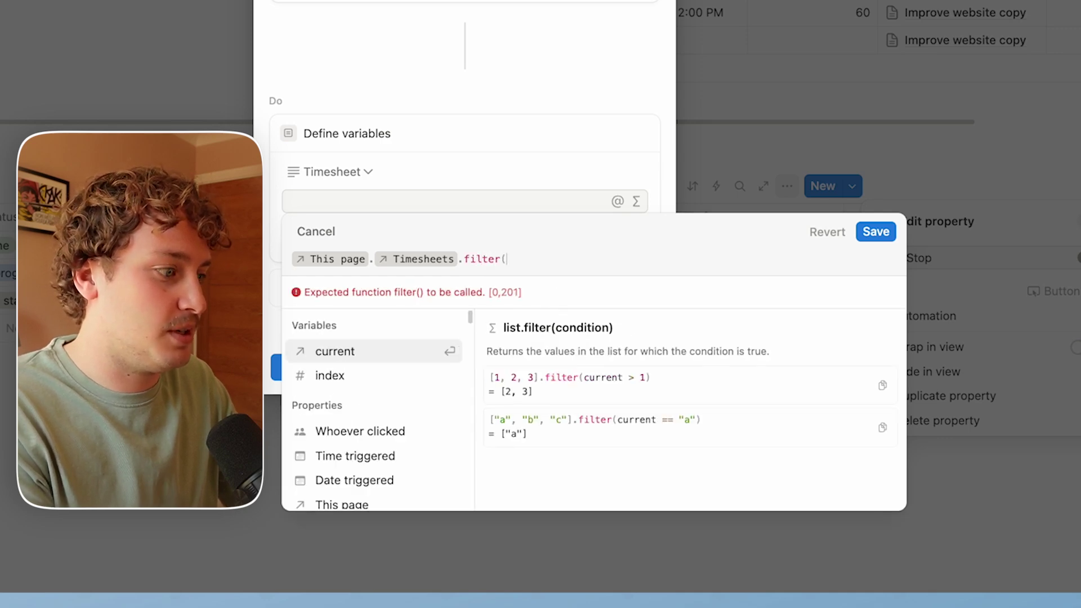
text(empty()
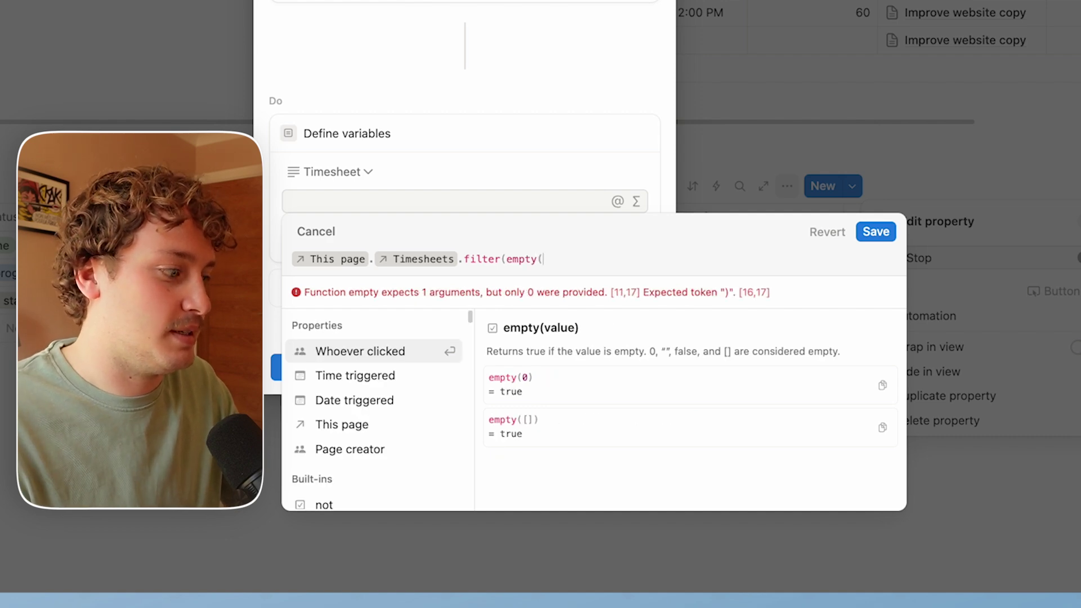
text(current.)
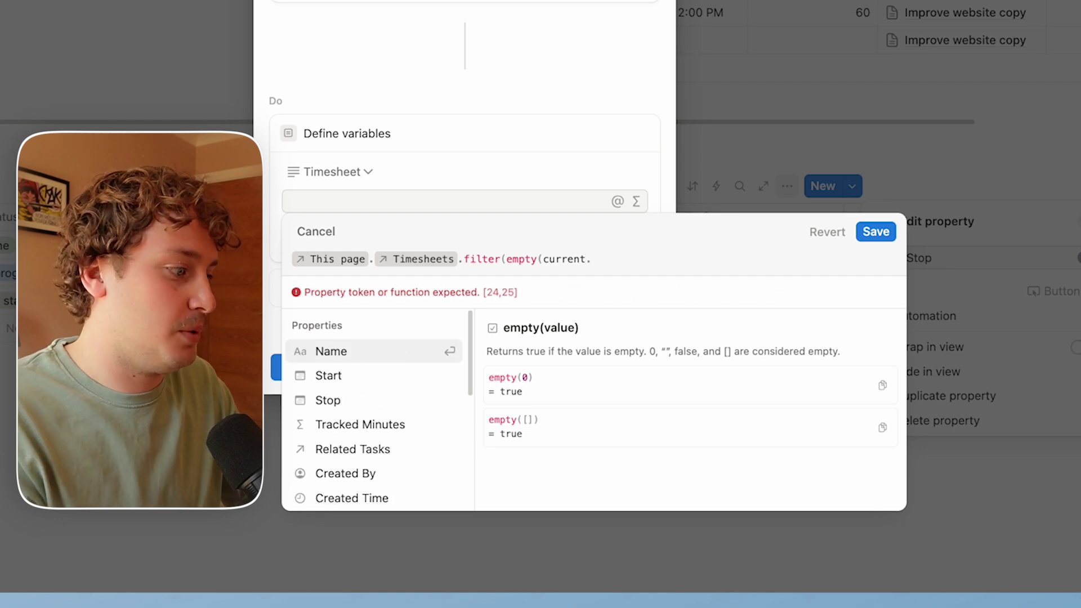
click(342, 406)
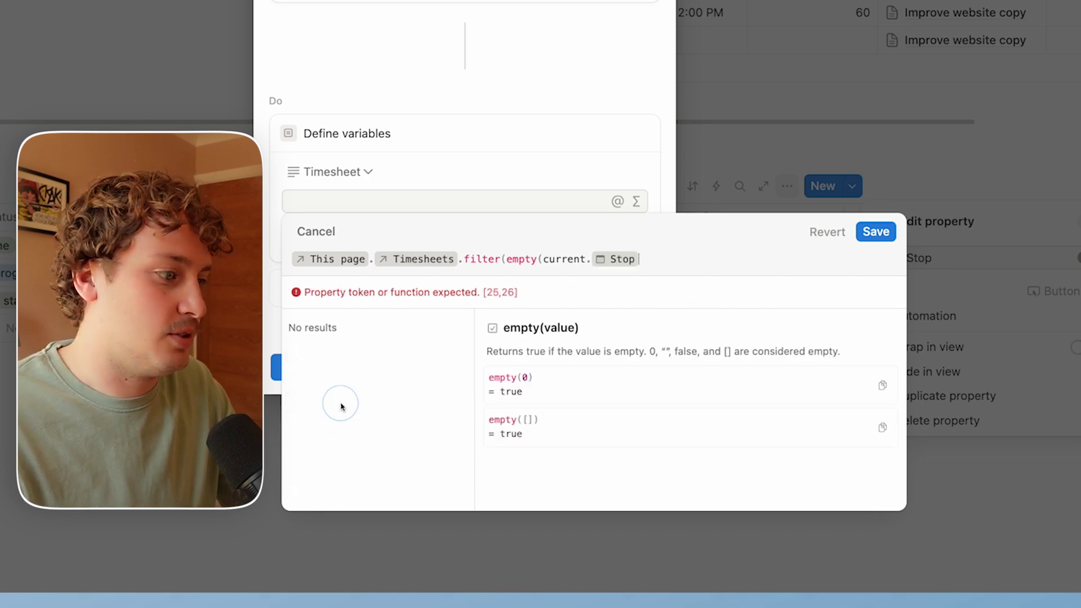
text())
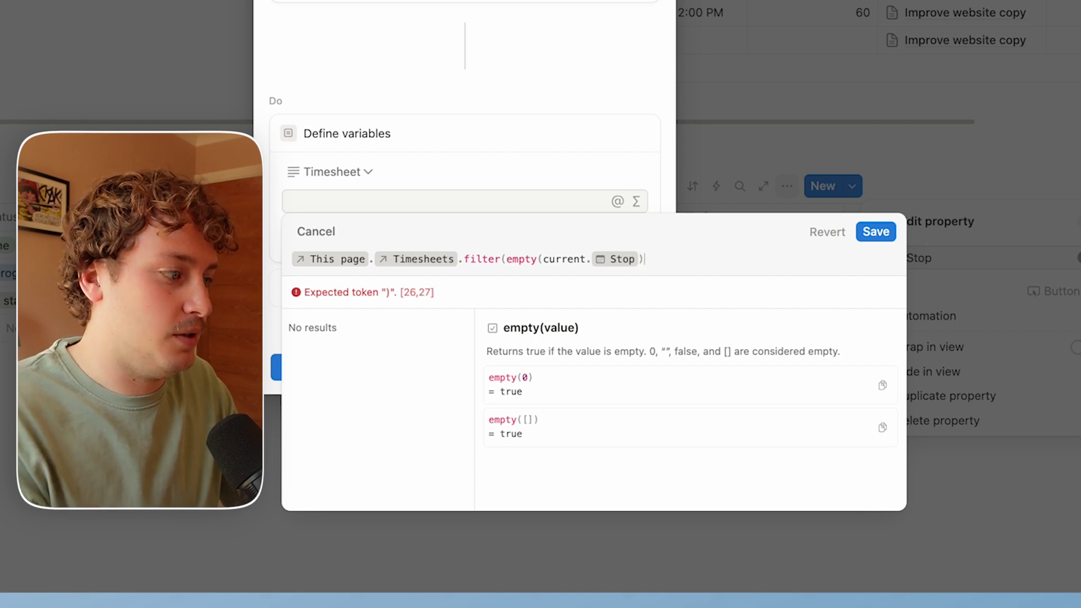
text())
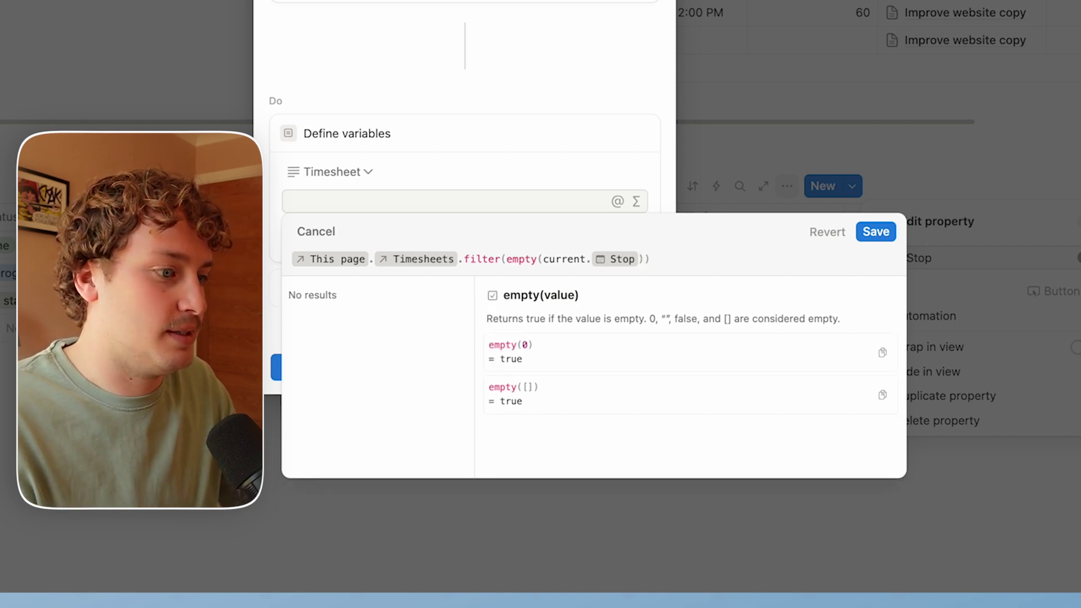
click(876, 232)
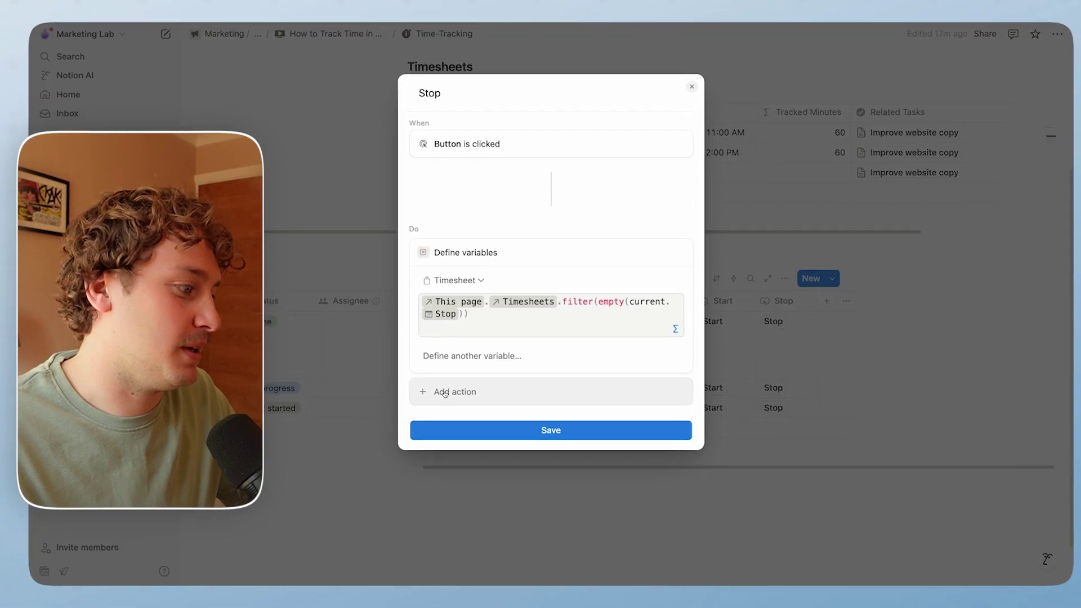
Add an Edit pages in action to the Stop button's automation and target the Timesheet variable.
click(441, 389)
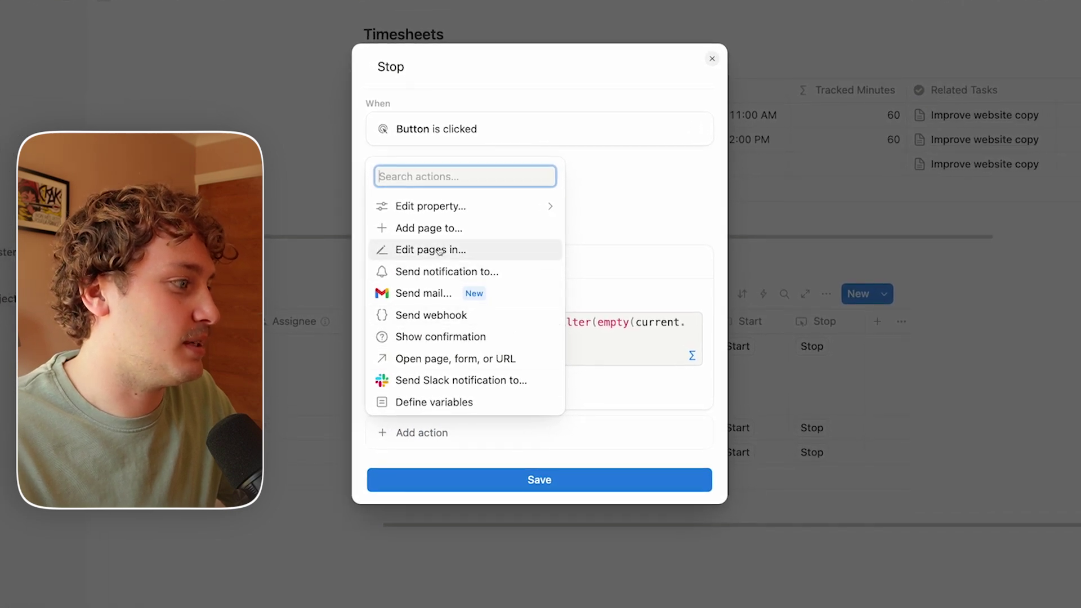
click(440, 250)
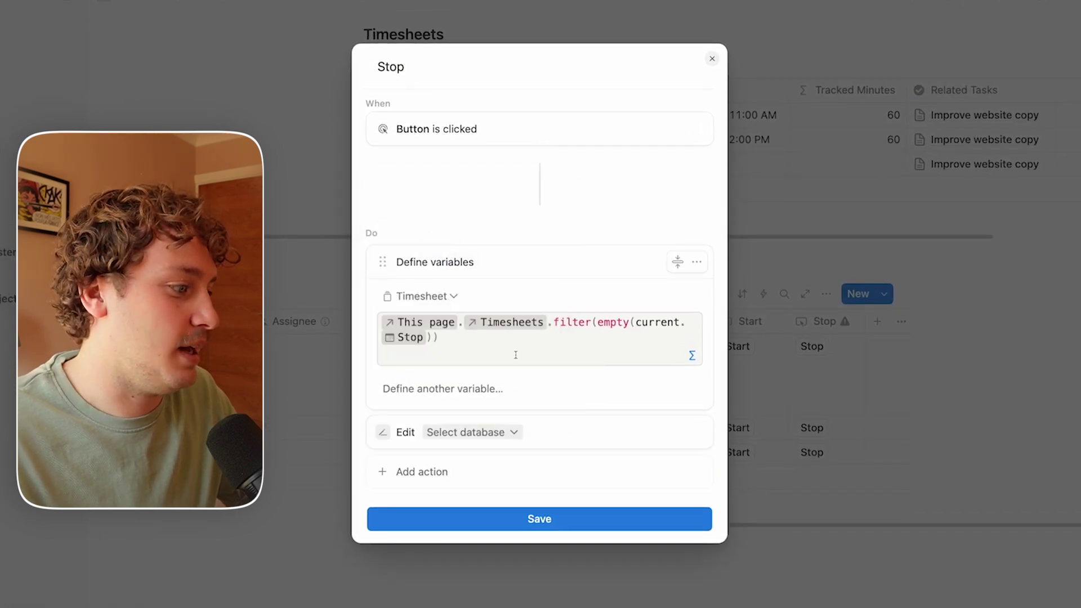
click(496, 434)
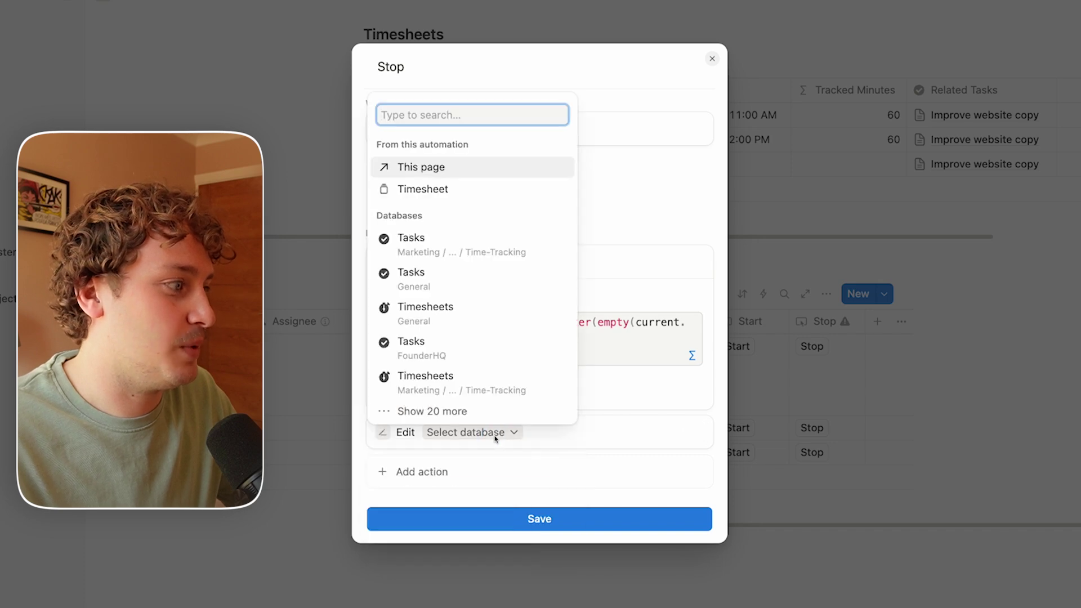
click(415, 190)
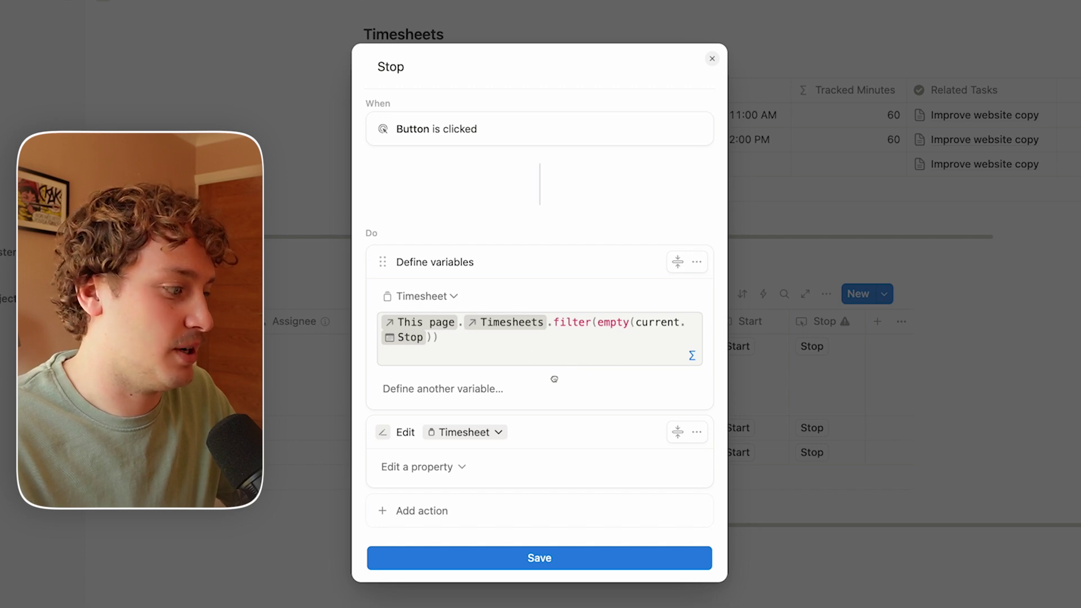
Have the edit action set the timesheet's Stop property to Time triggered and save the Stop automation.
scroll(459, 468, down, 2)
click(458, 432)
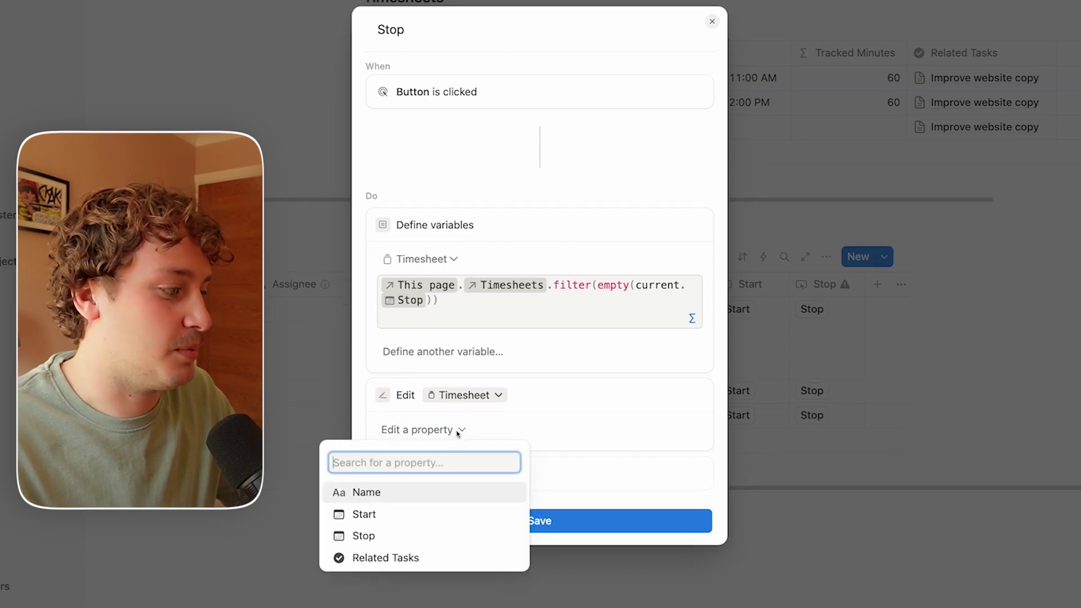
click(364, 536)
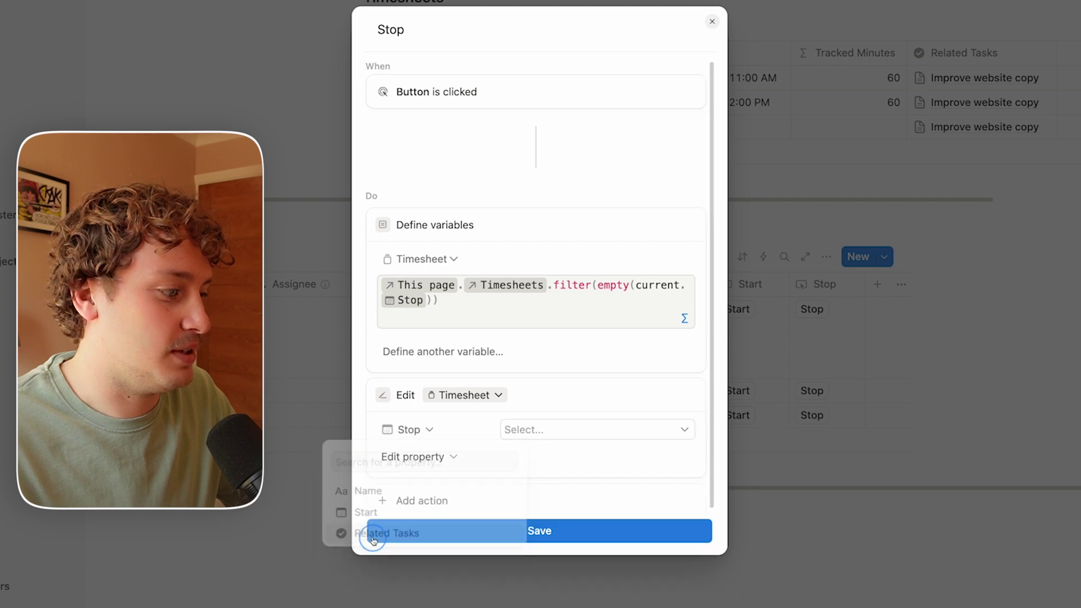
click(590, 436)
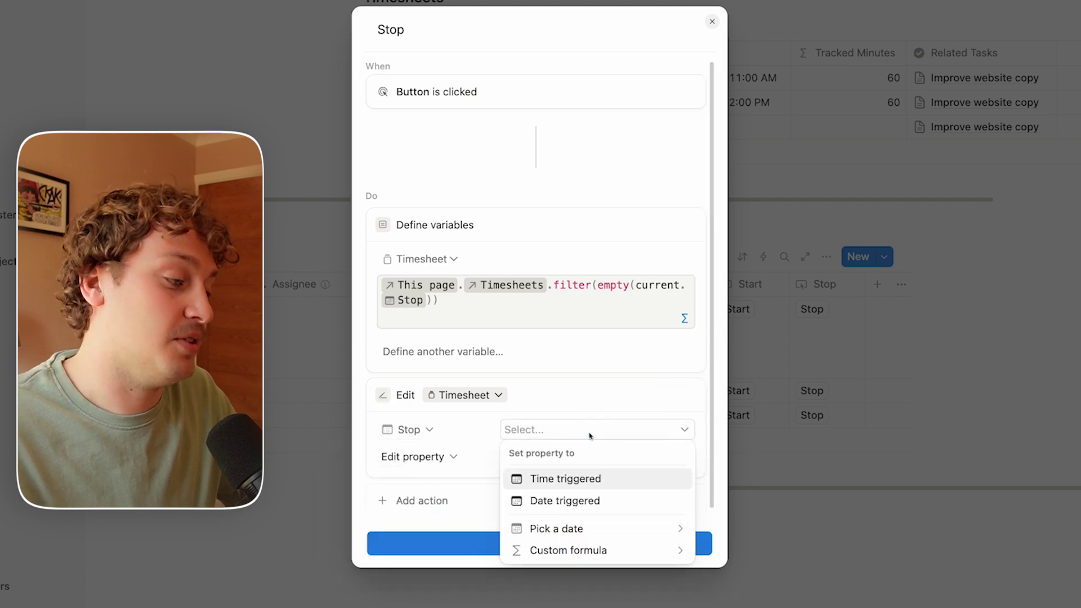
click(572, 481)
click(550, 543)
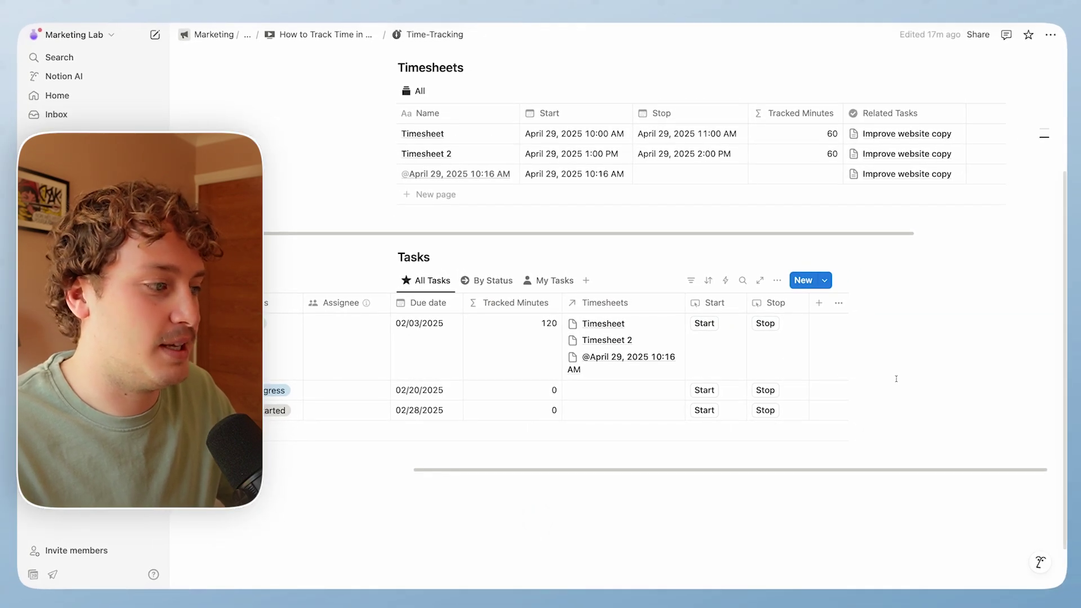
Run the Stop button for the Improve website copy task in Tasks.
scroll(597, 356, left, 5)
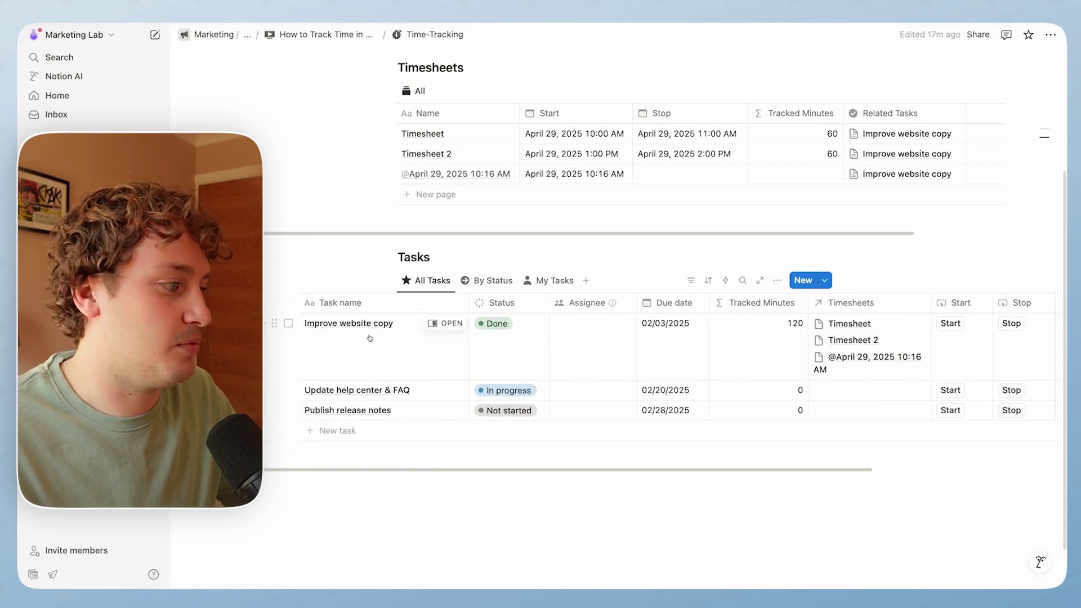
scroll(465, 349, right, 5)
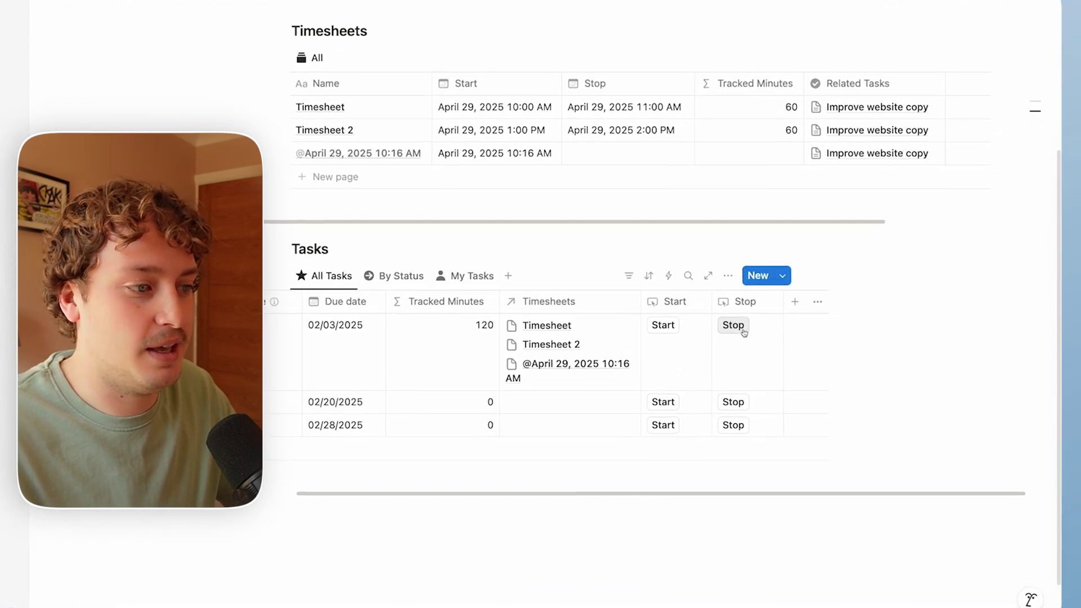
click(735, 329)
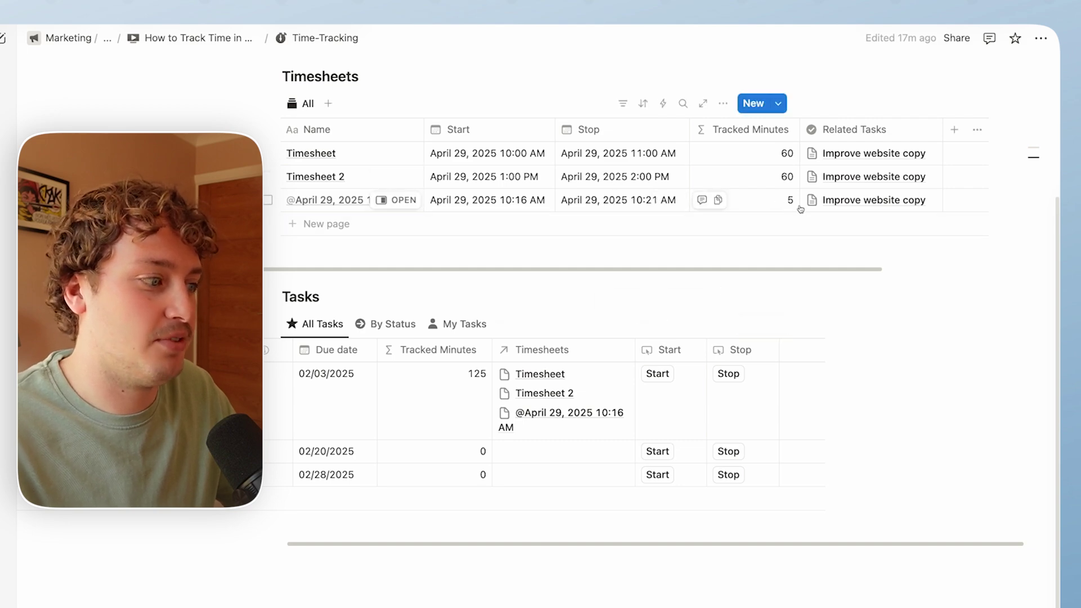
Assign the Improve website copy task to your own user in the Assignee property.
scroll(703, 422, left, 5)
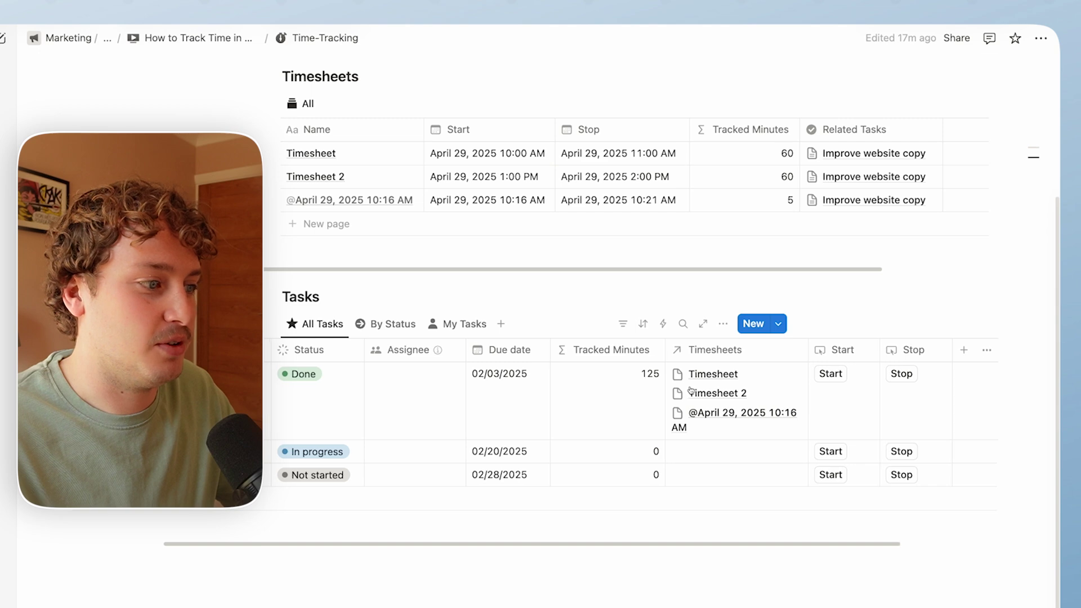
scroll(696, 404, right, 2)
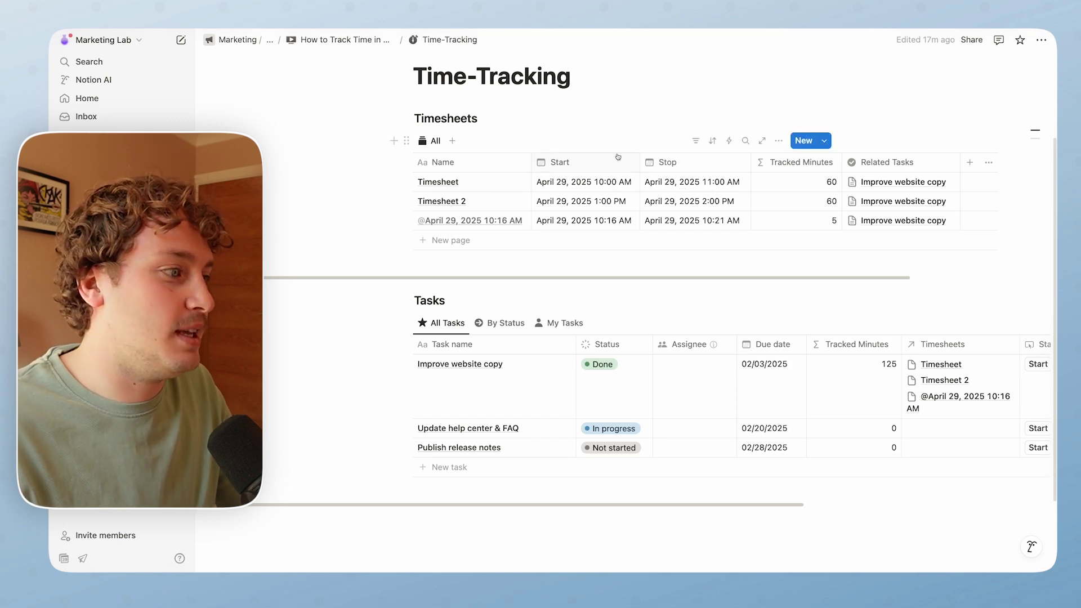
scroll(618, 157, up, 2)
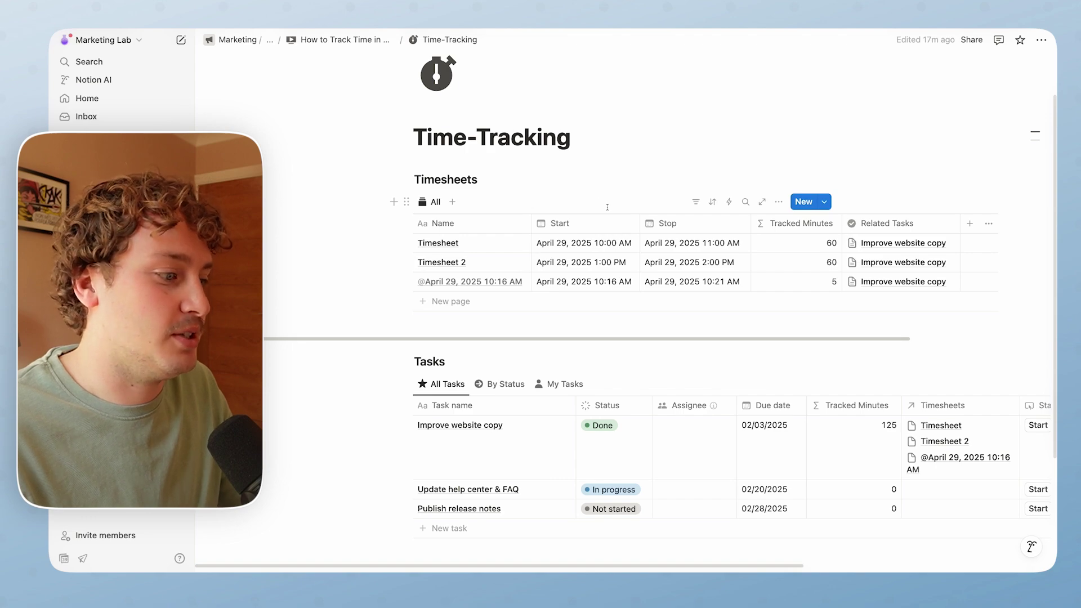
scroll(607, 207, down, 4)
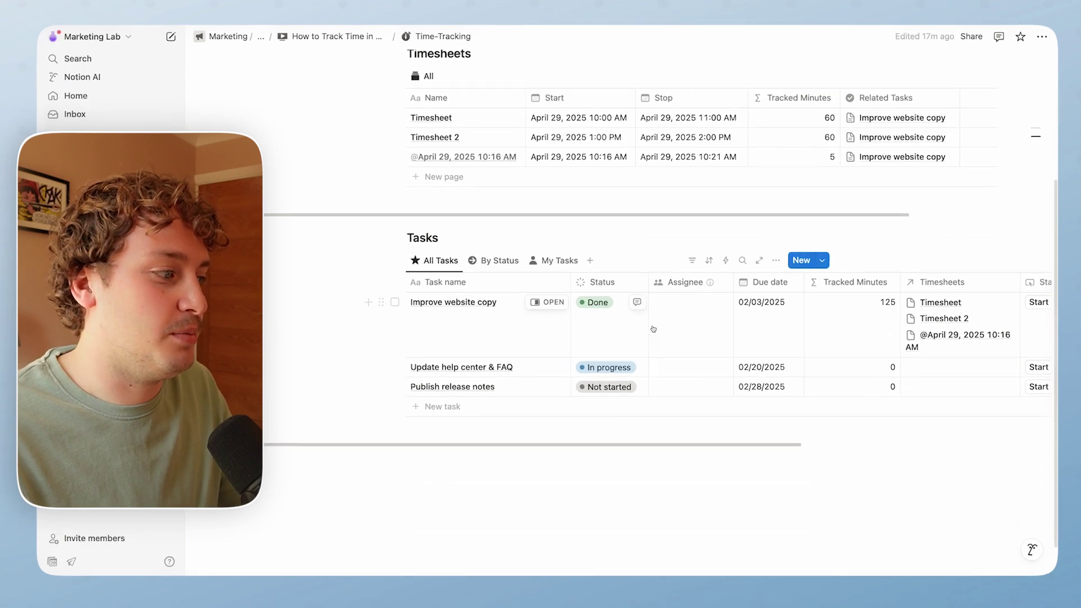
click(680, 329)
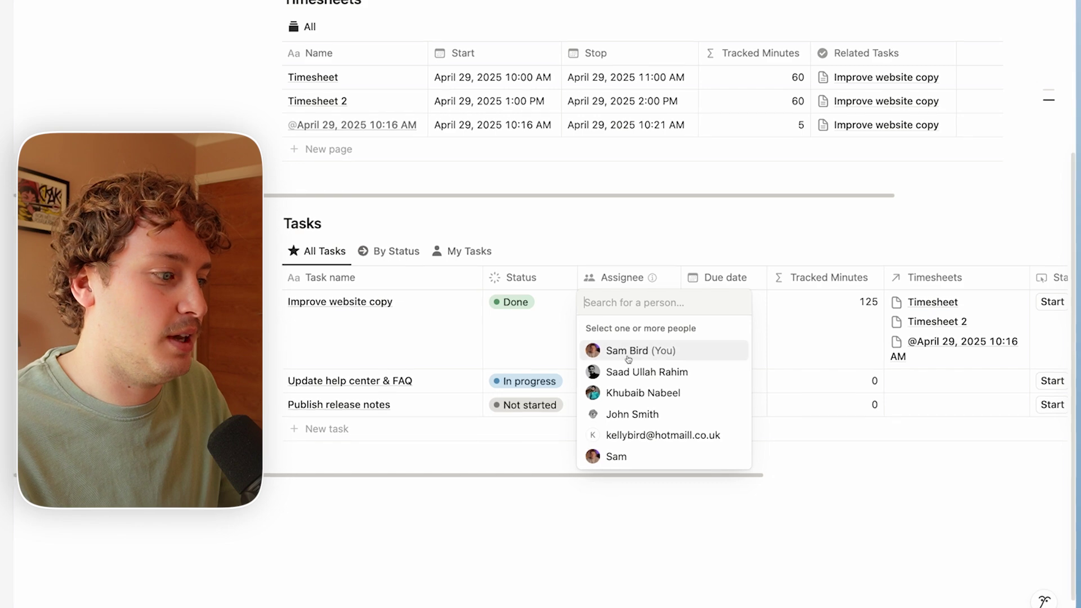
click(581, 222)
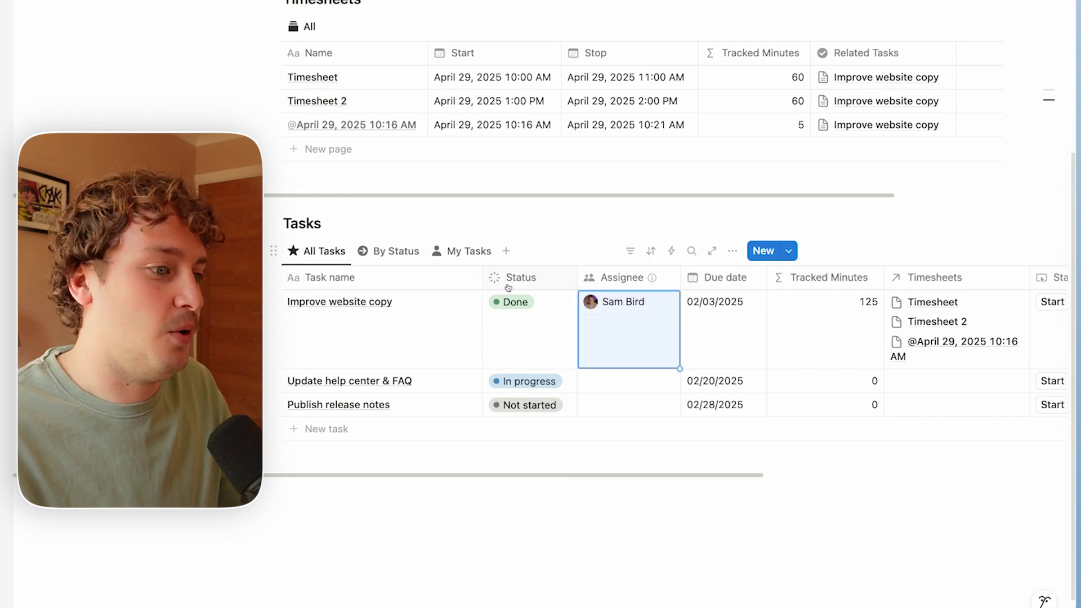
Add a Person property named Participant to the Timesheets database.
scroll(748, 315, right, 5)
scroll(637, 326, left, 5)
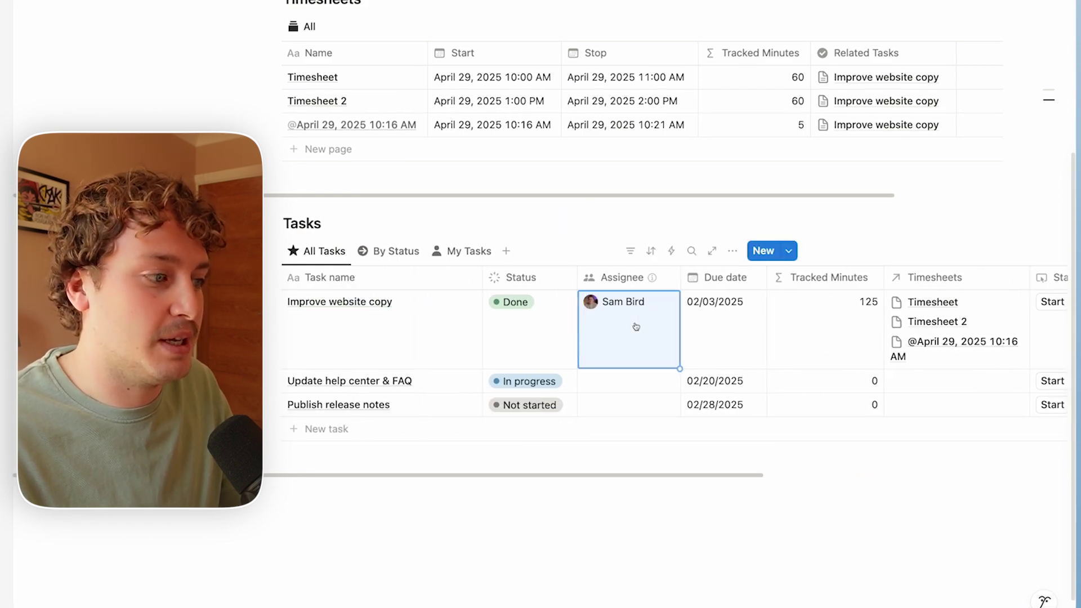
scroll(636, 327, up, 4)
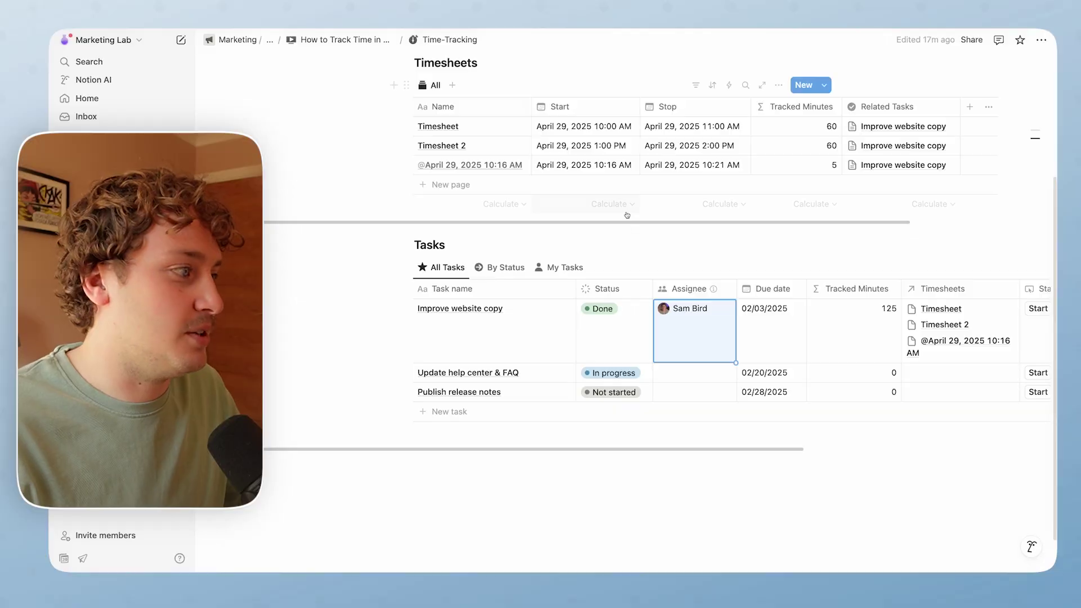
scroll(630, 204, up, 3)
scroll(569, 180, down, 2)
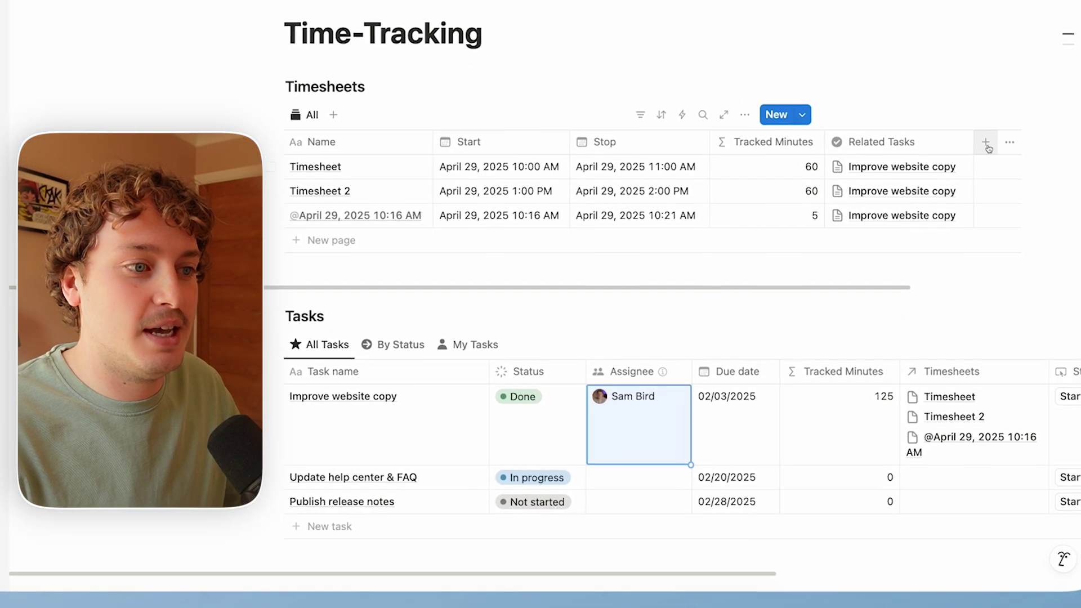
click(987, 145)
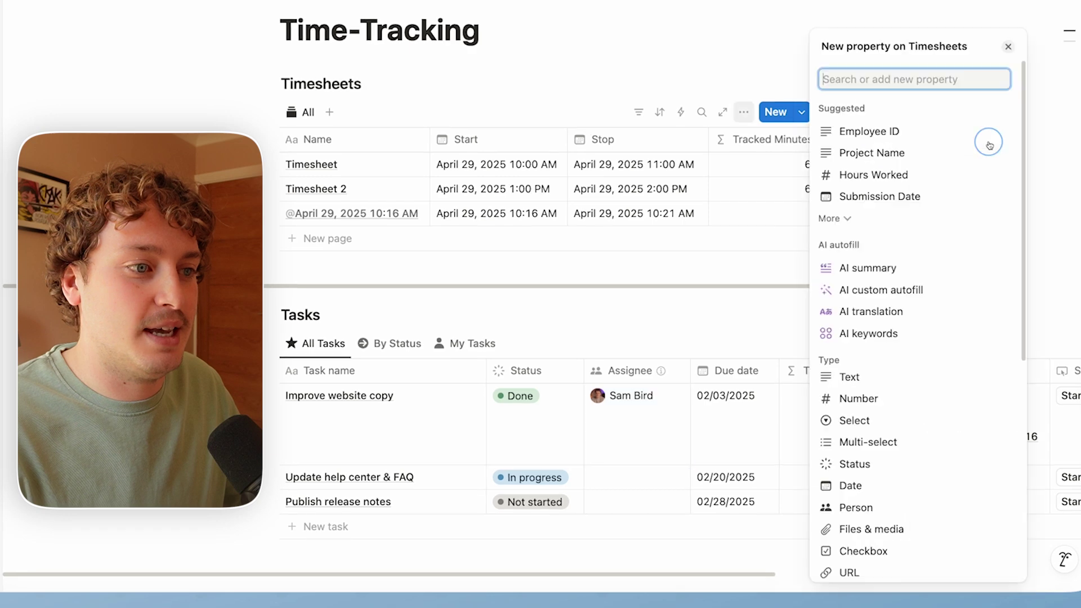
click(856, 508)
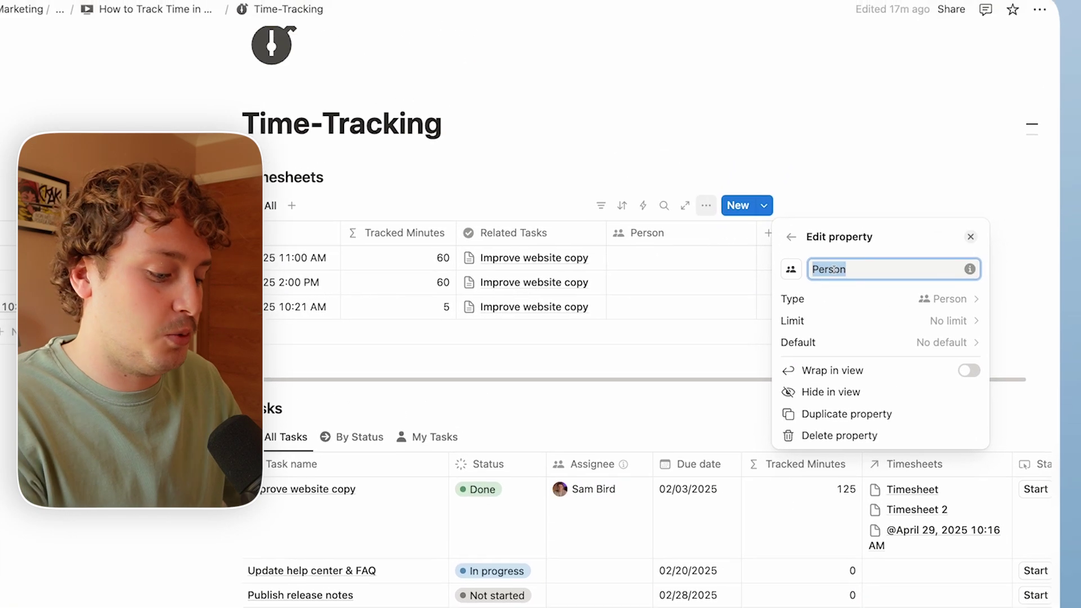
text(Participant)
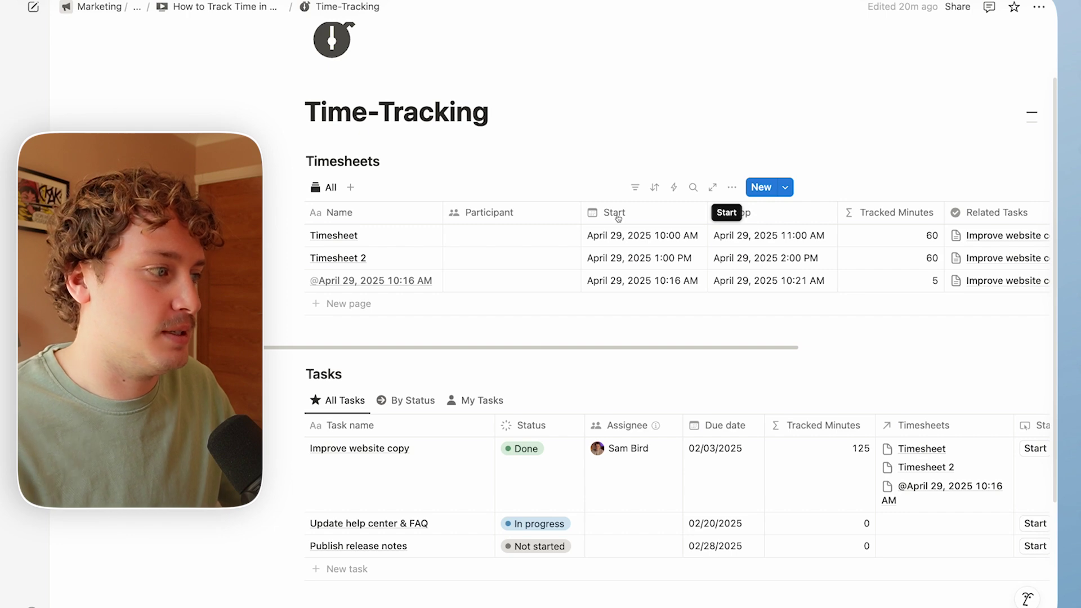
Have the Start button's add-page action set the Timesheets Participant property to Whoever clicked, and save the automation.
scroll(628, 249, down, 5)
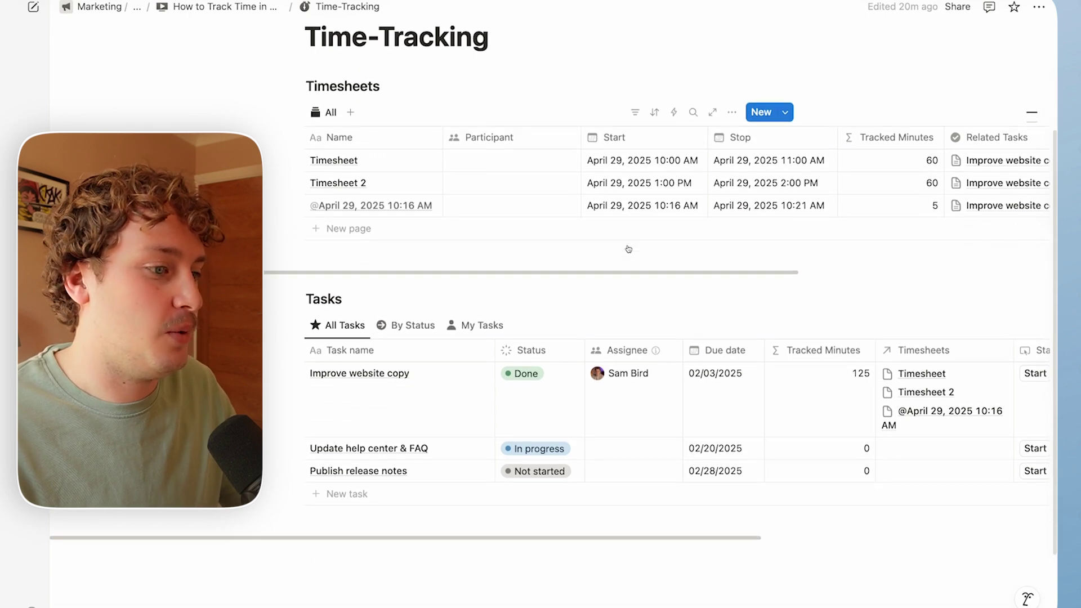
scroll(636, 293, right, 5)
scroll(647, 314, right, 2)
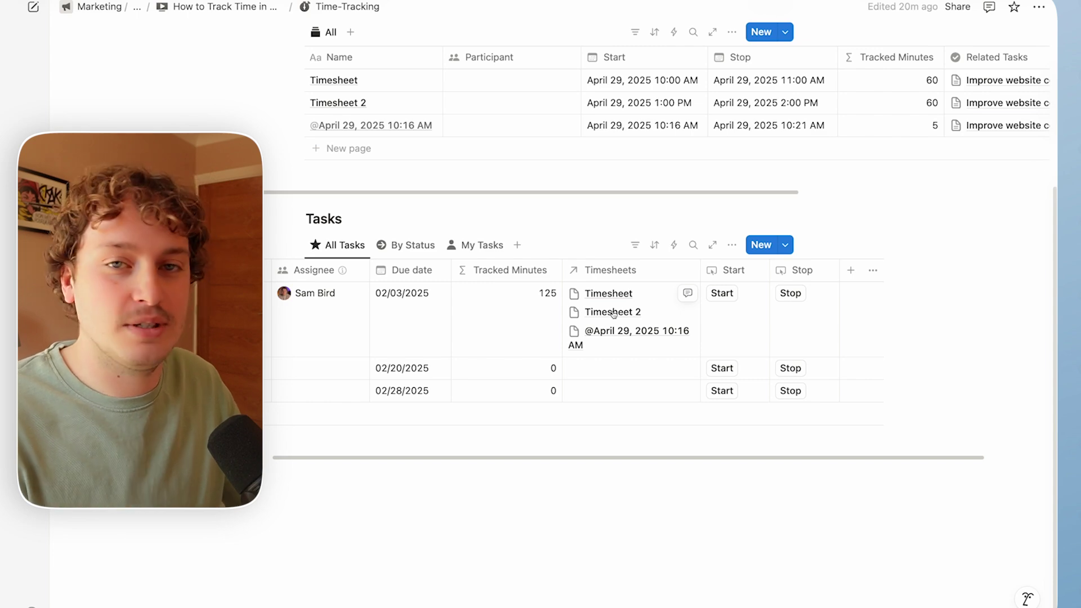
click(732, 272)
click(758, 350)
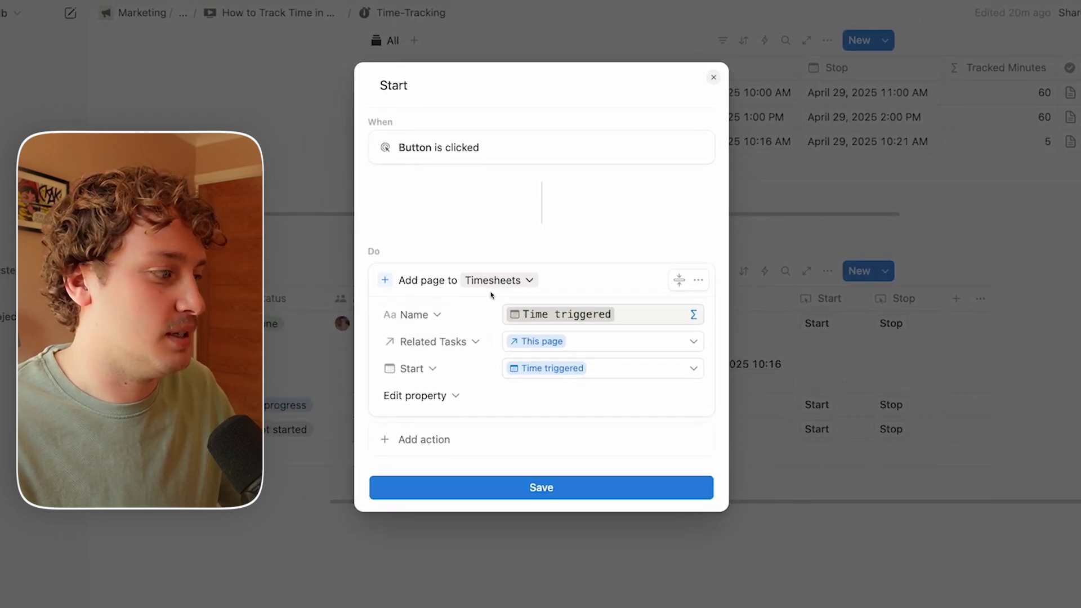
click(457, 401)
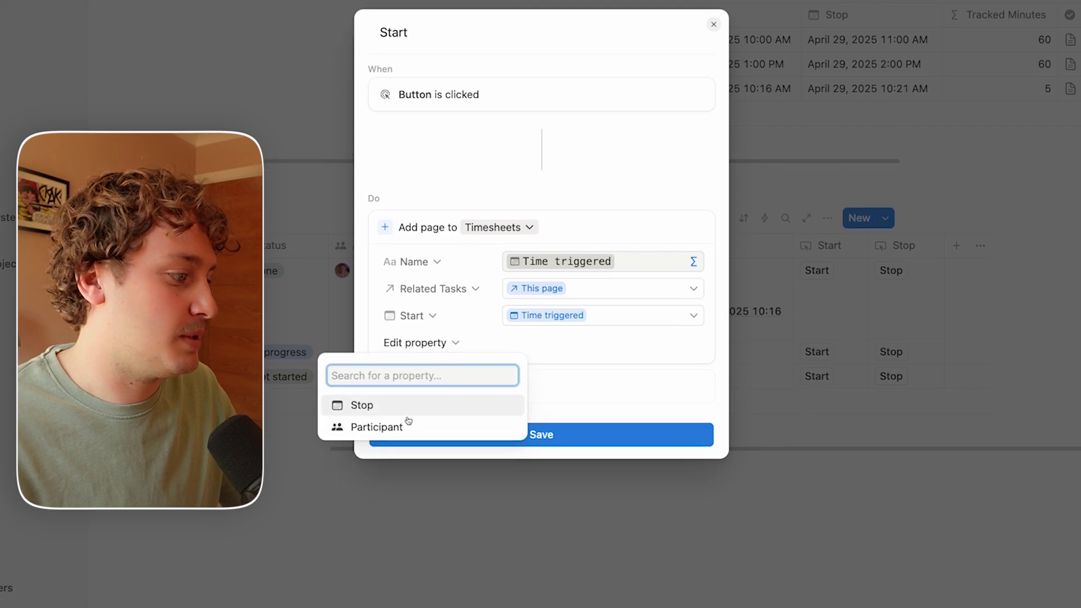
click(376, 426)
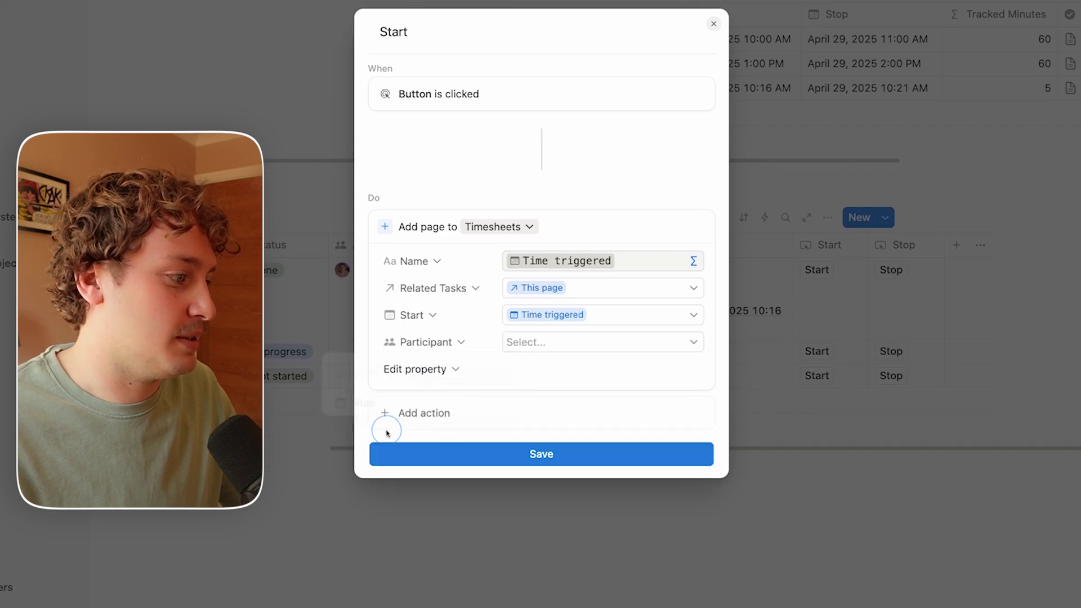
click(589, 350)
click(589, 421)
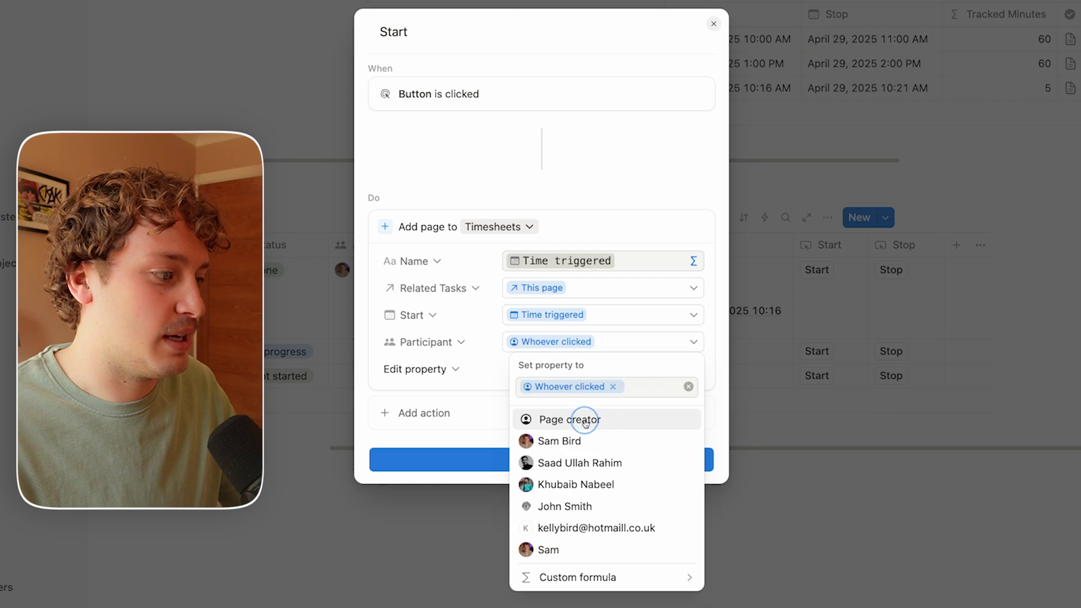
click(483, 369)
click(559, 458)
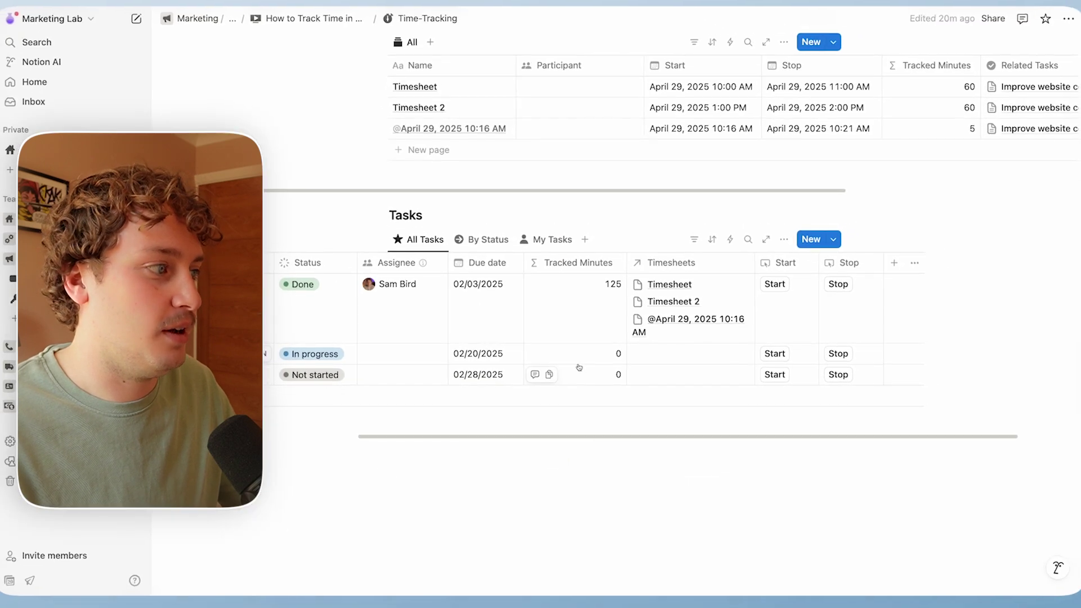
Run the Start button for the Improve website copy task in Tasks.
scroll(579, 367, left, 3)
scroll(579, 367, up, 2)
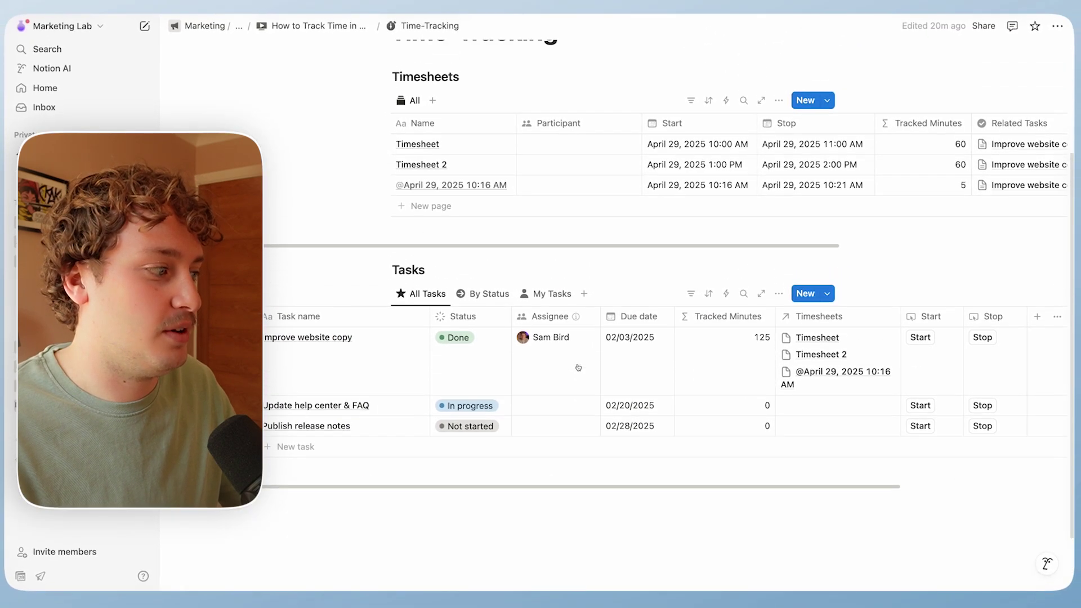
click(918, 338)
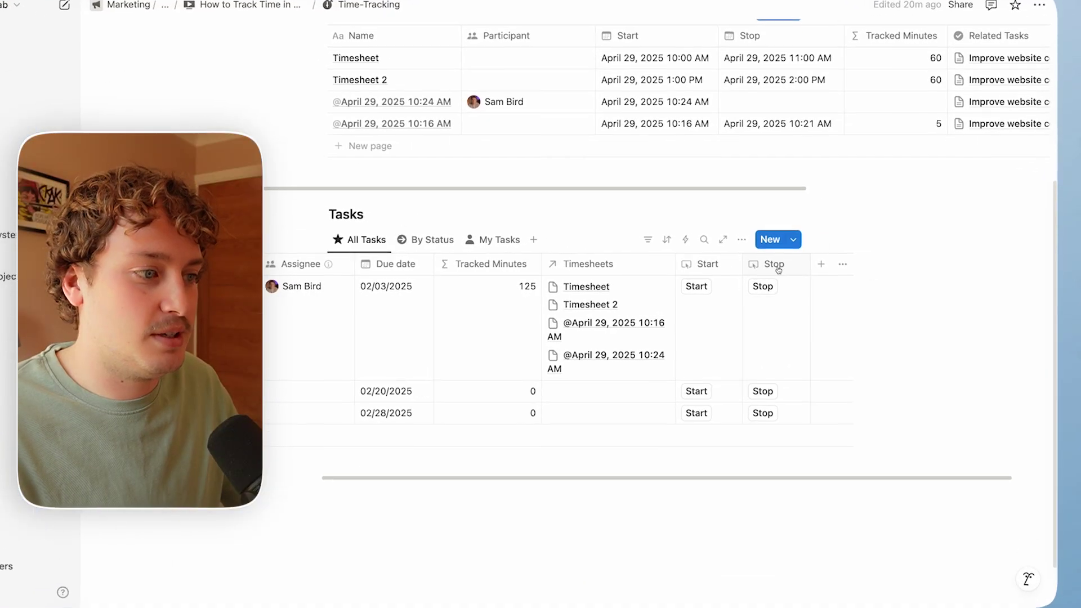
In the Stop automation's Timesheet variable formula, extend the filter condition after empty(current.Stop) with "and current.Participant".
click(772, 265)
click(811, 335)
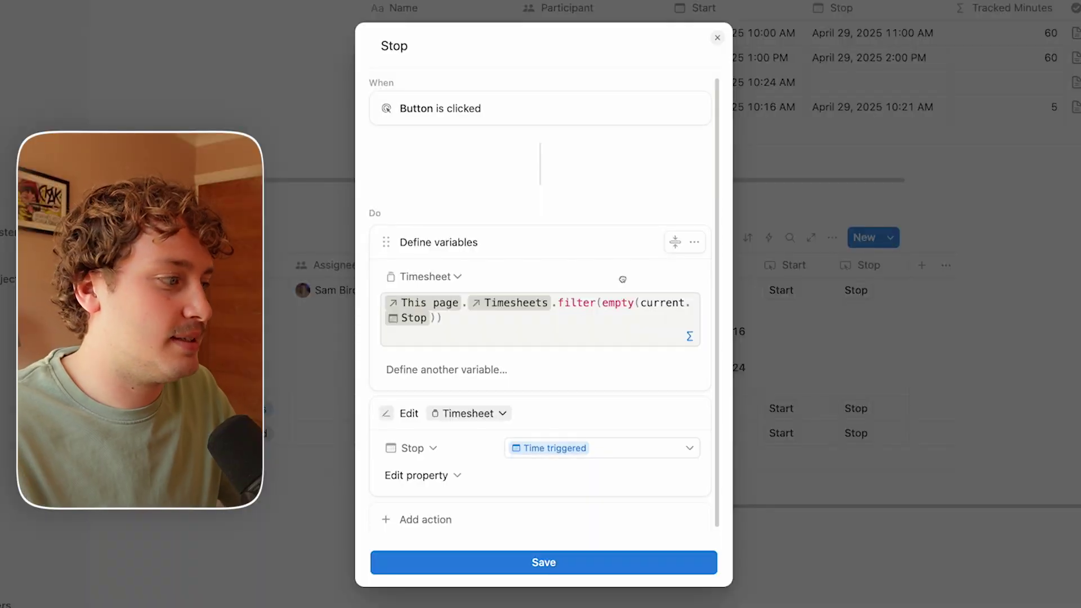
click(467, 327)
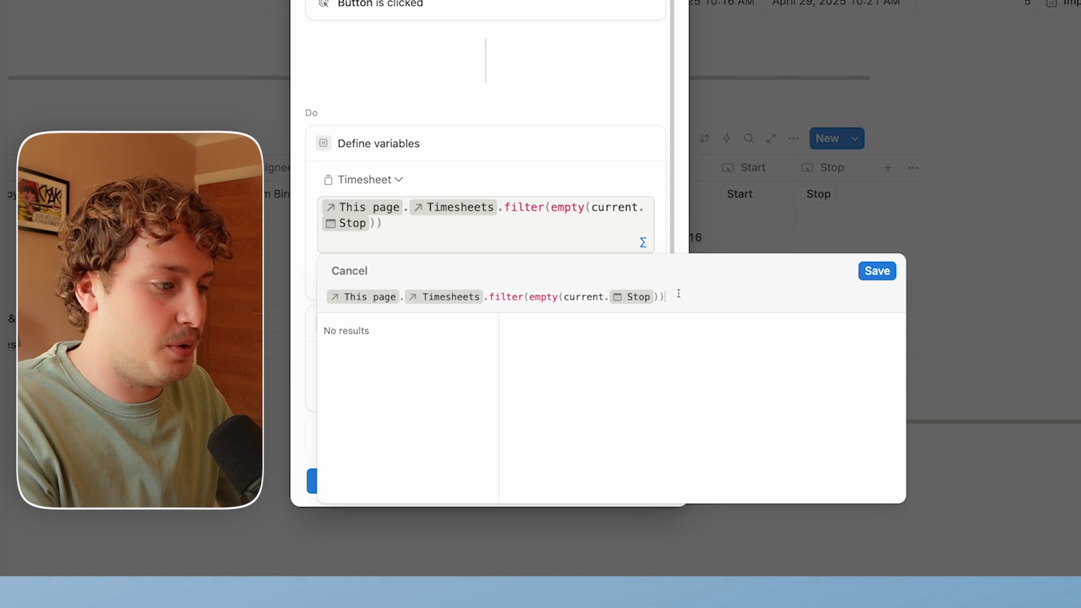
key(BackSpace)
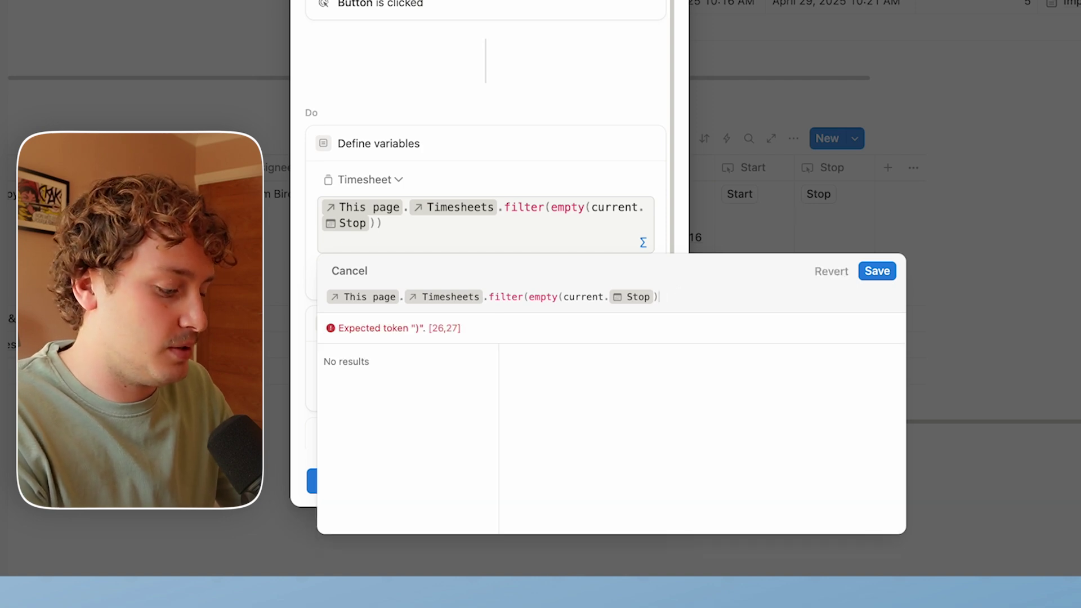
text(s)
text(nd)
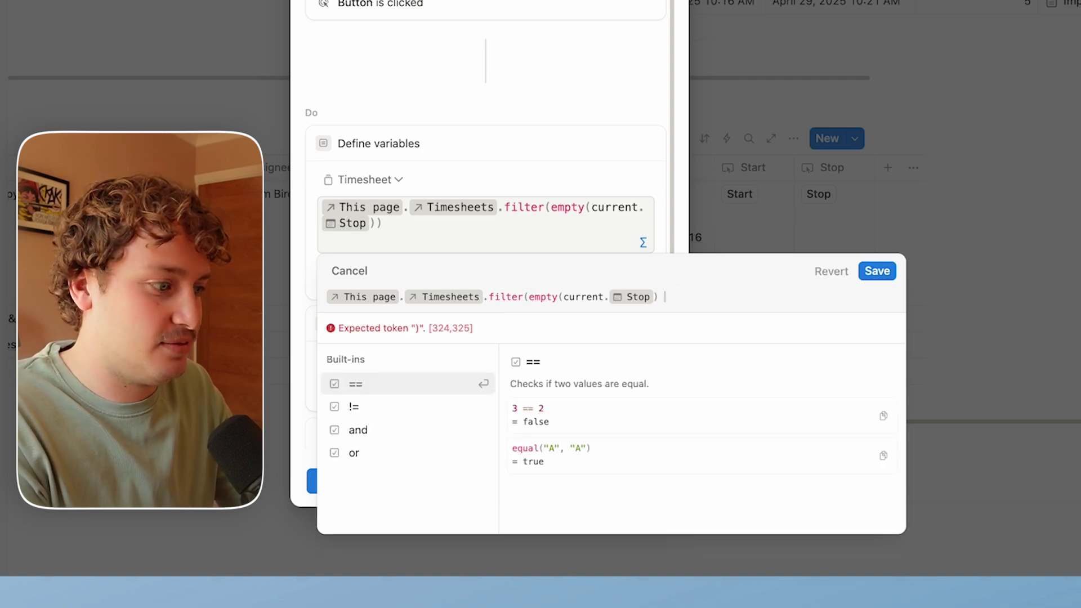
key(BackSpace)
text(and)
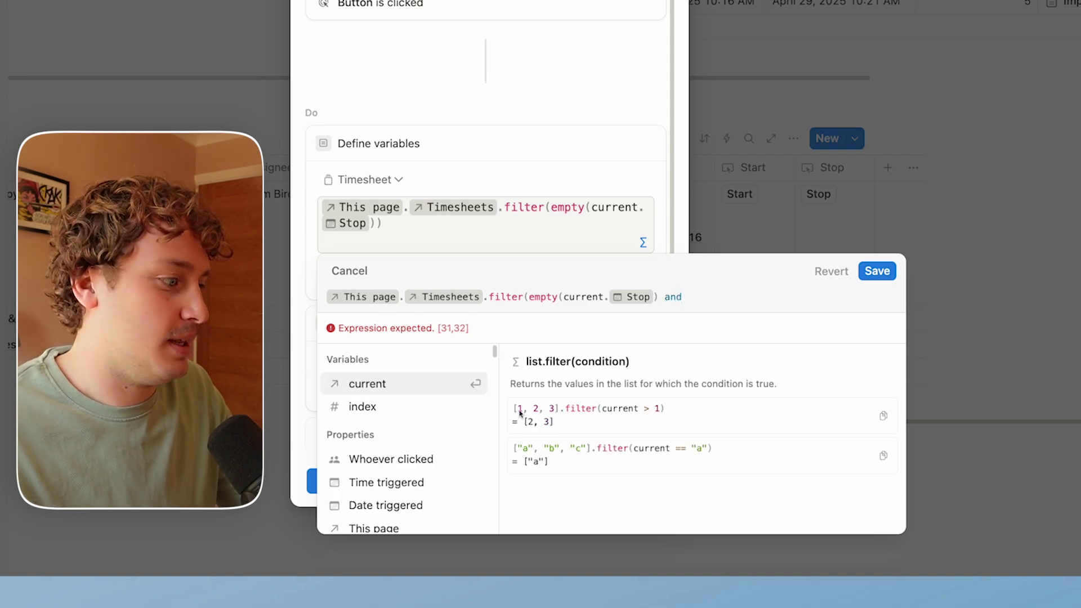
click(391, 394)
text(.)
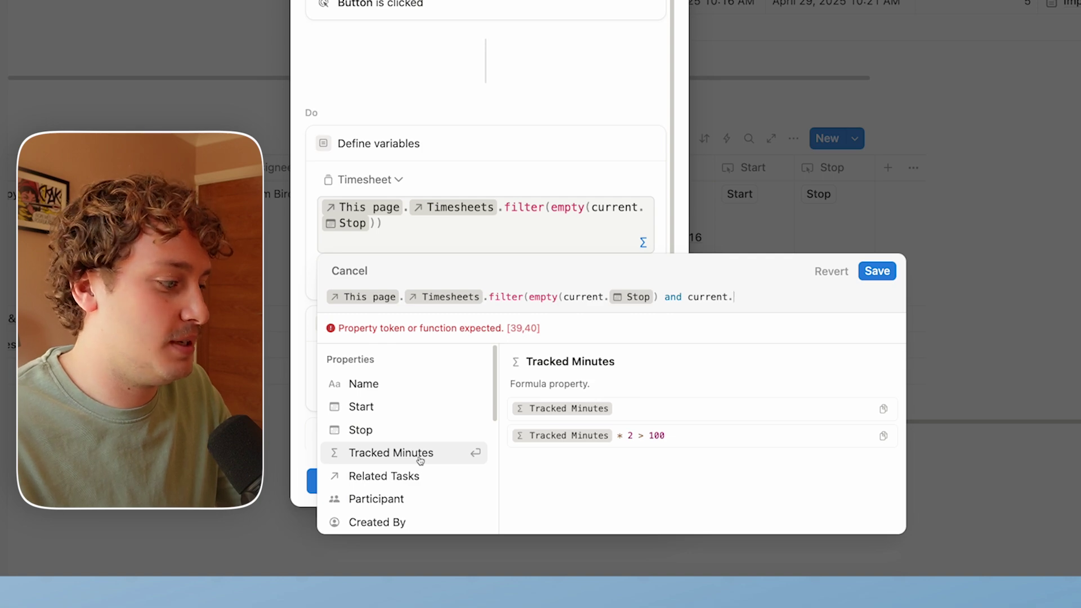
click(392, 499)
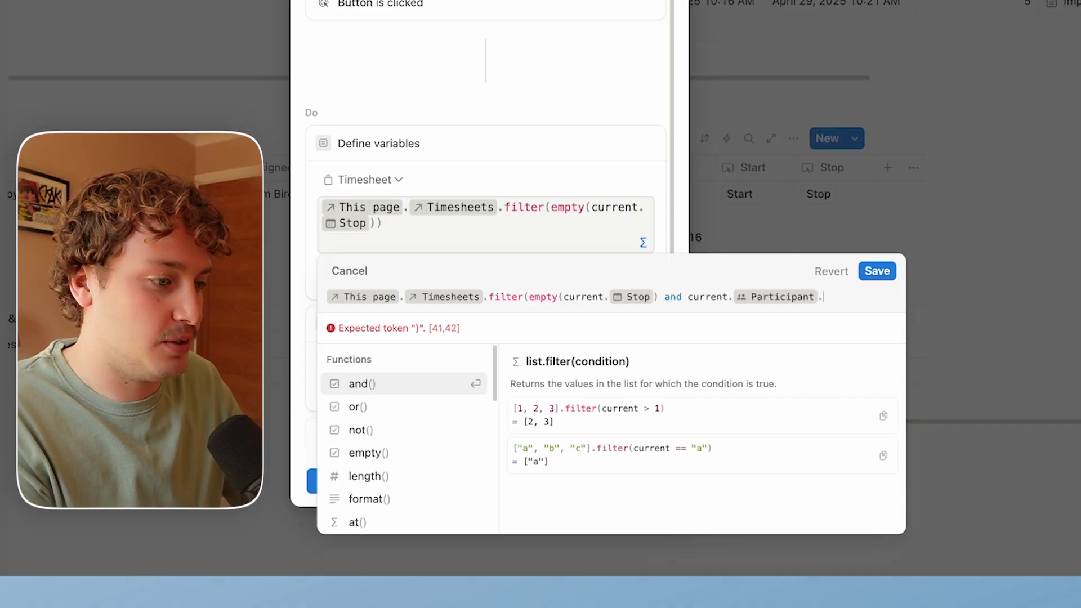
Complete the added filter condition with ".first() == Whoever clicked)", then save the formula and the Stop automation.
text(first)
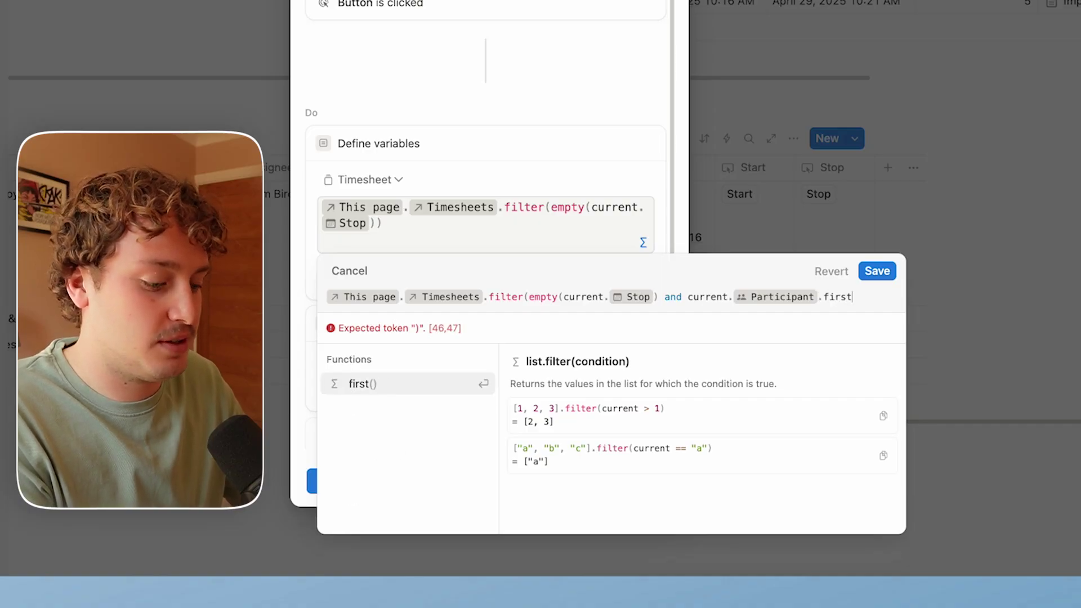
text(())
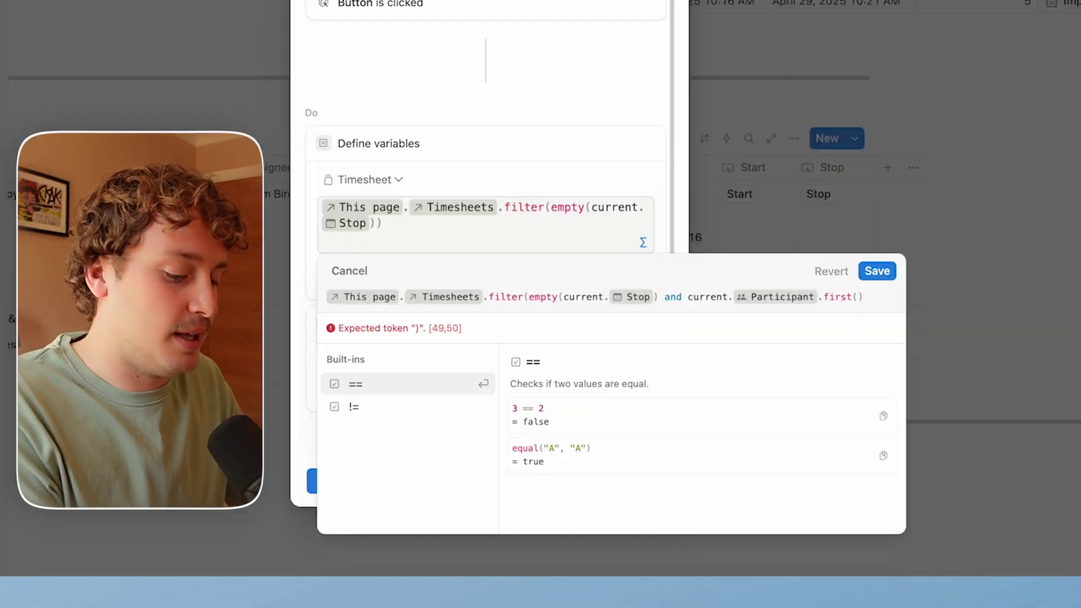
text(==)
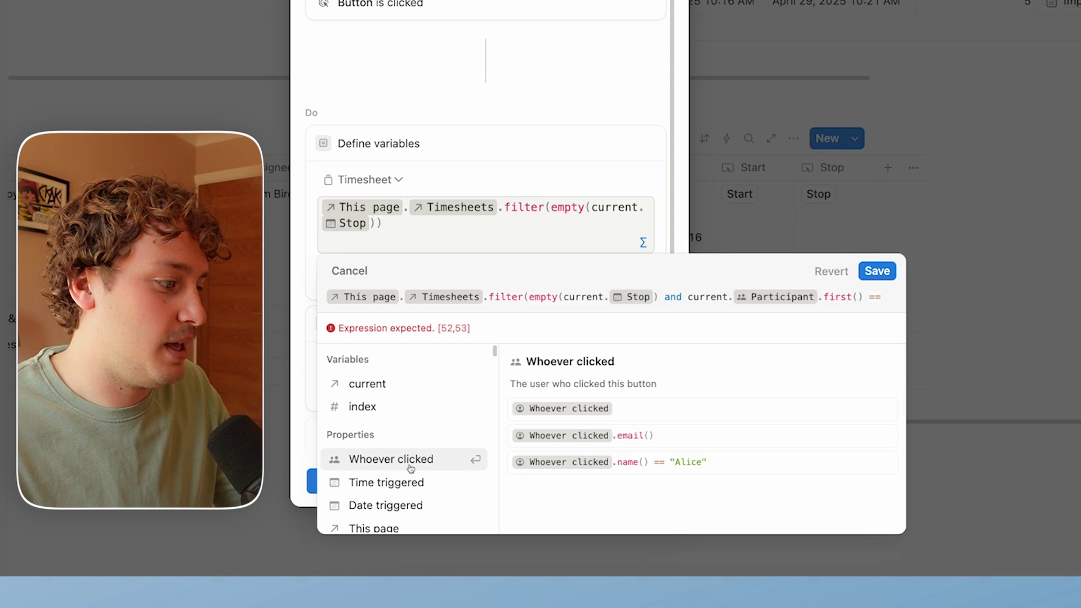
click(387, 460)
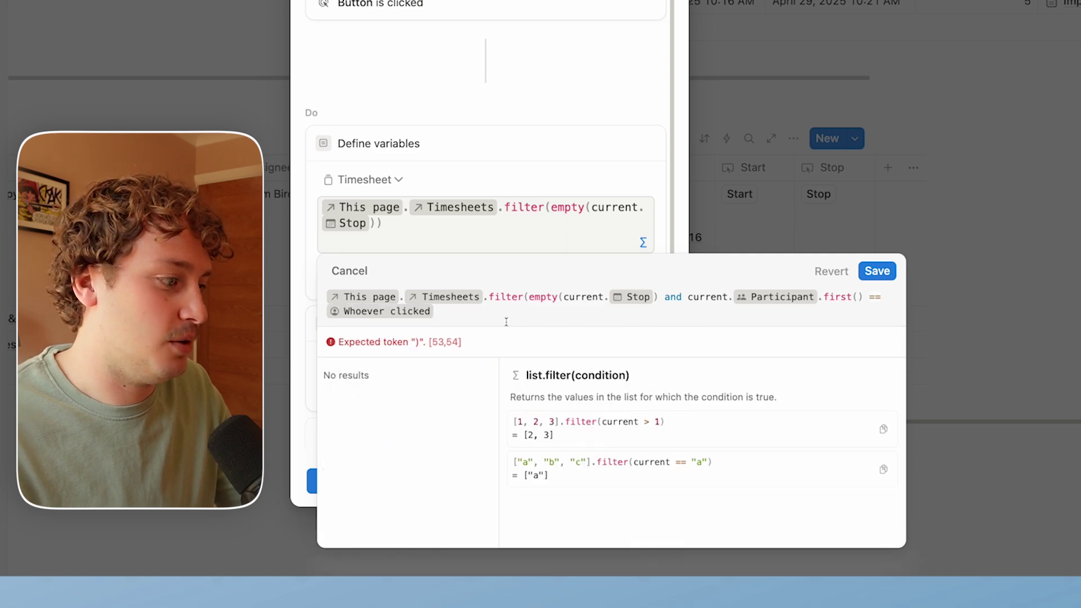
text())
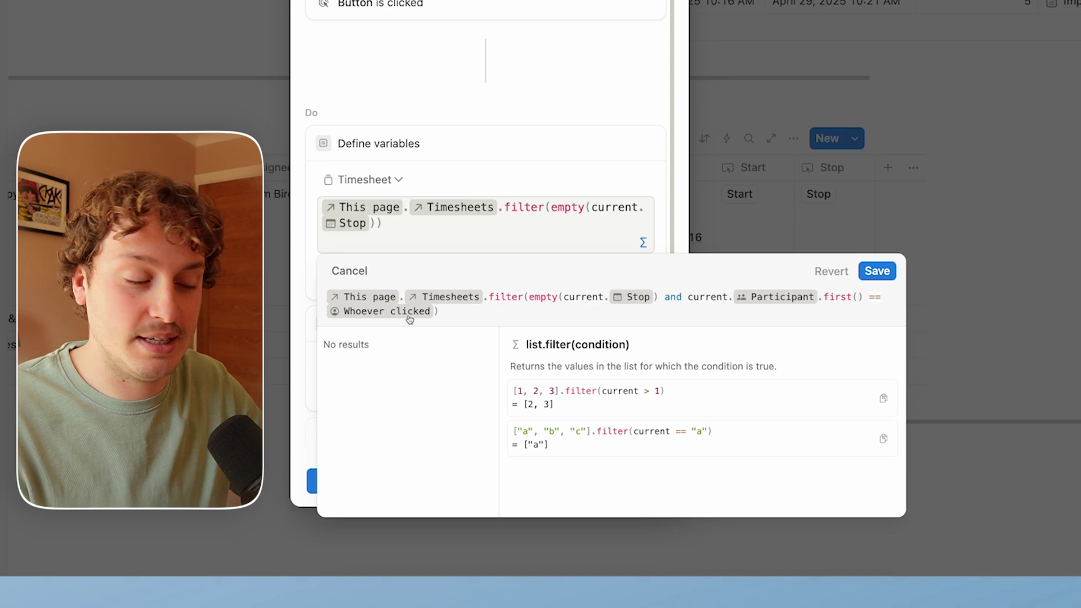
click(877, 271)
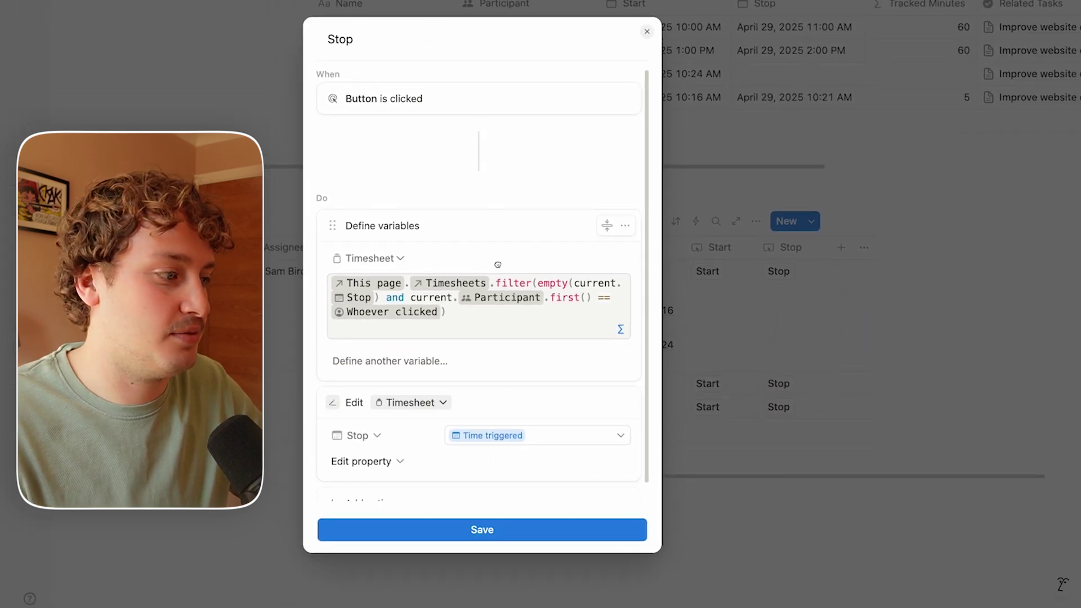
key(Escape)
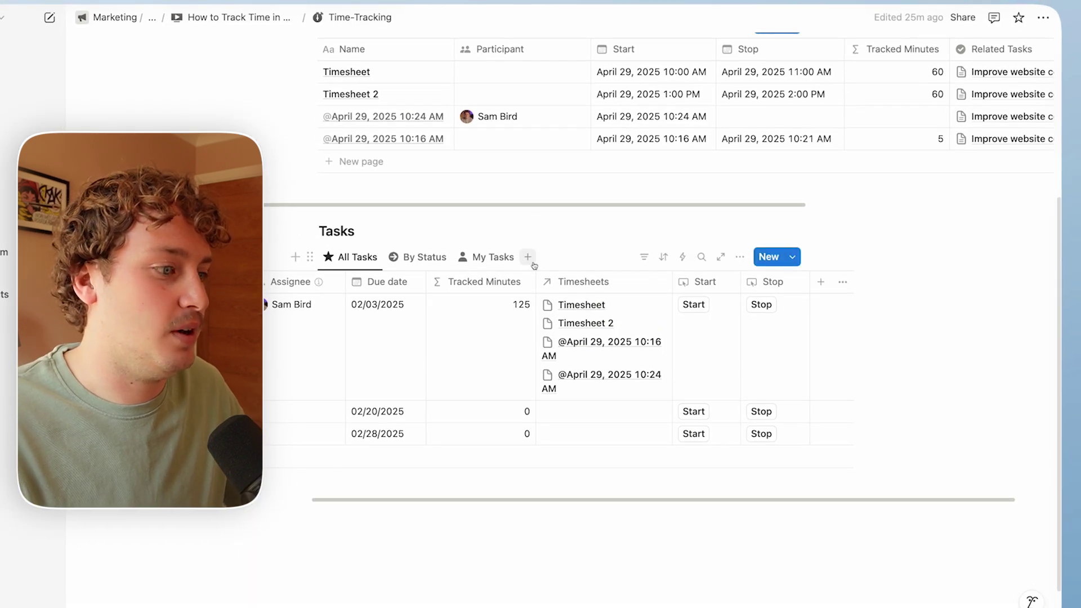
Add a Timesheets entry named "Timsheet" and set its Participant to a different workspace member.
scroll(534, 265, up, 2)
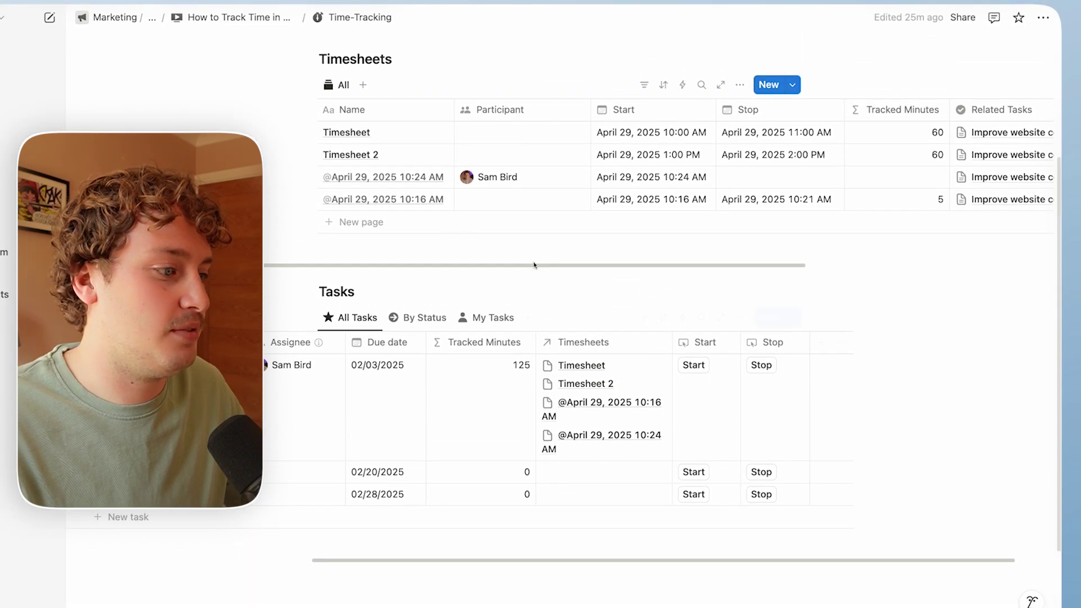
click(358, 222)
text(Timsheet)
key(Return)
click(512, 224)
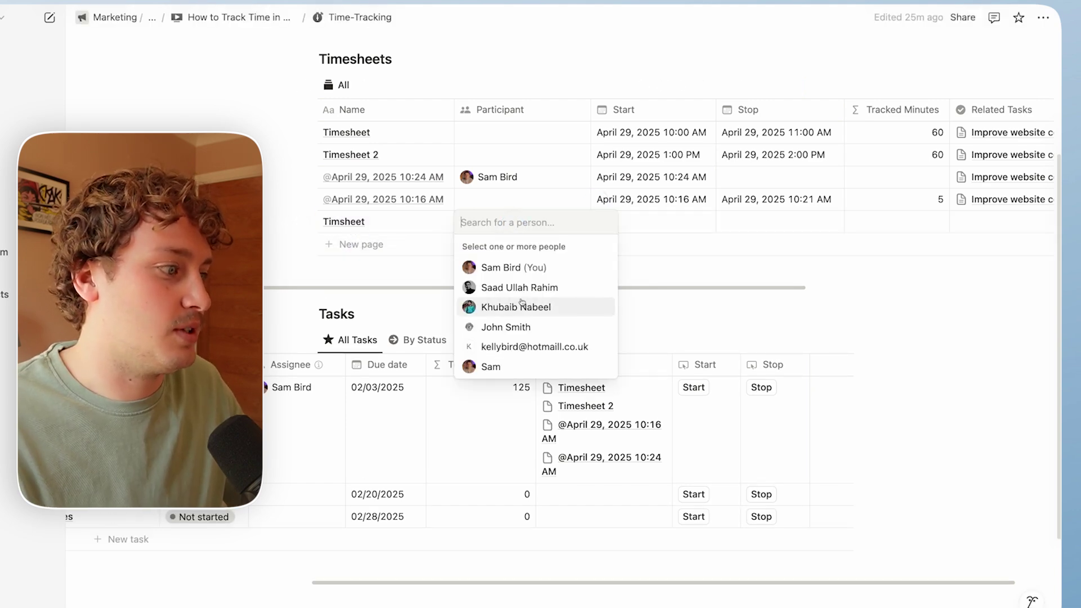
click(507, 327)
key(Escape)
Set the new entry's Start to April 29, 2025 with time included, and relate it to the Improve website copy task.
click(647, 221)
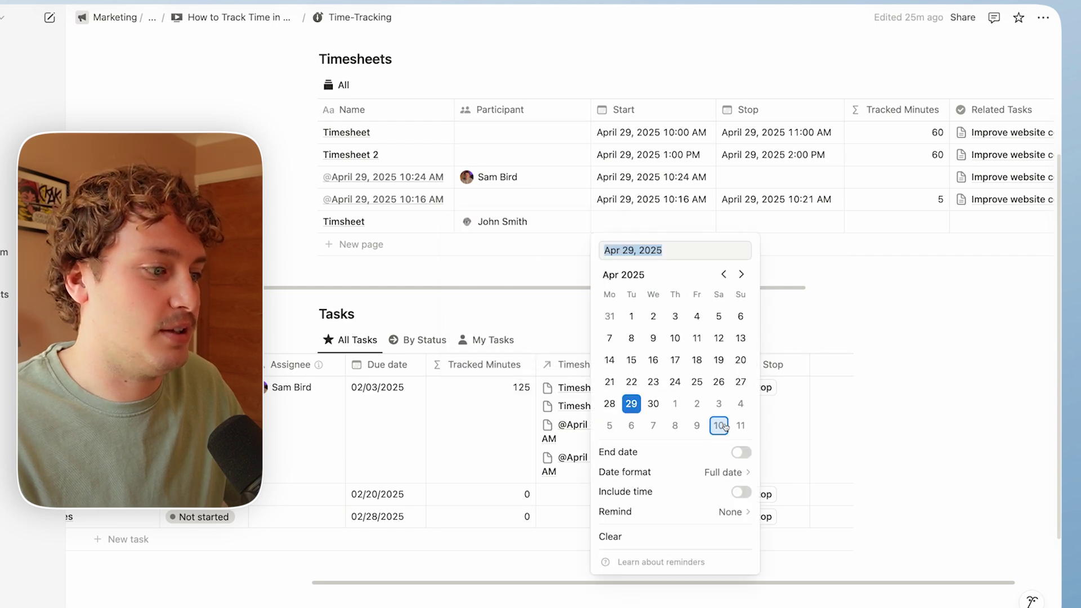
click(741, 492)
scroll(739, 492, right, 3)
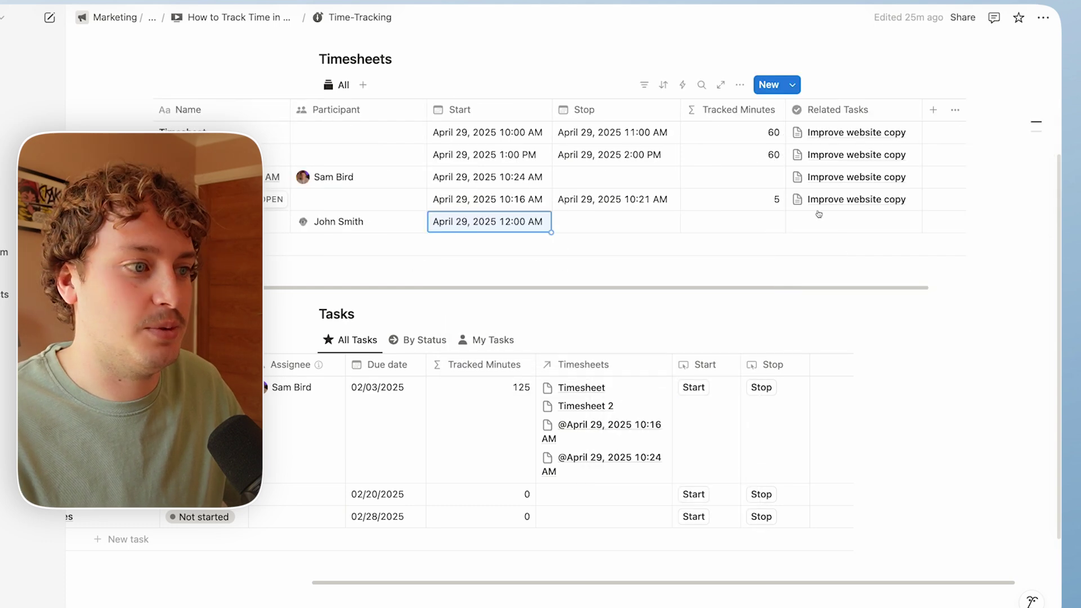
click(833, 221)
click(1033, 300)
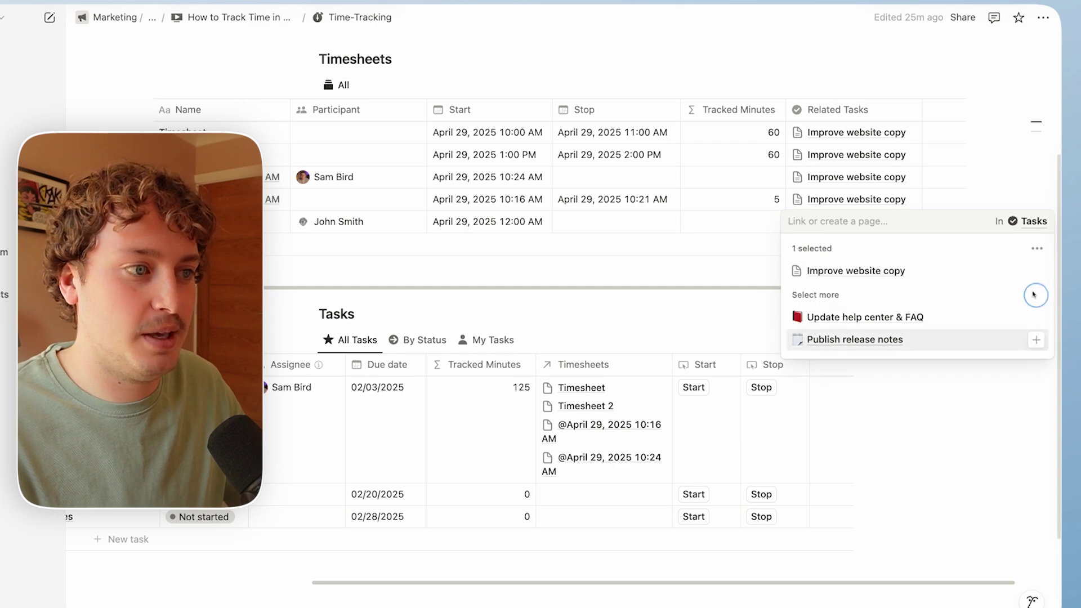
click(796, 75)
Run the Stop button for the Improve website copy task and check the Timesheets entries and the task's tracked minutes.
scroll(670, 291, left, 3)
scroll(670, 291, down, 1)
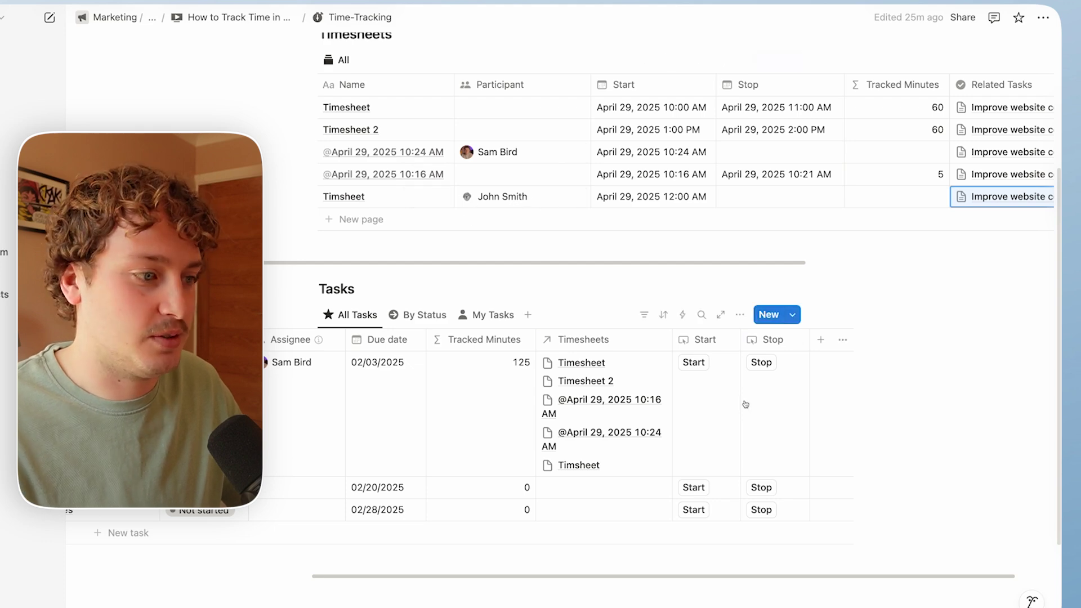
click(762, 366)
scroll(707, 157, right, 3)
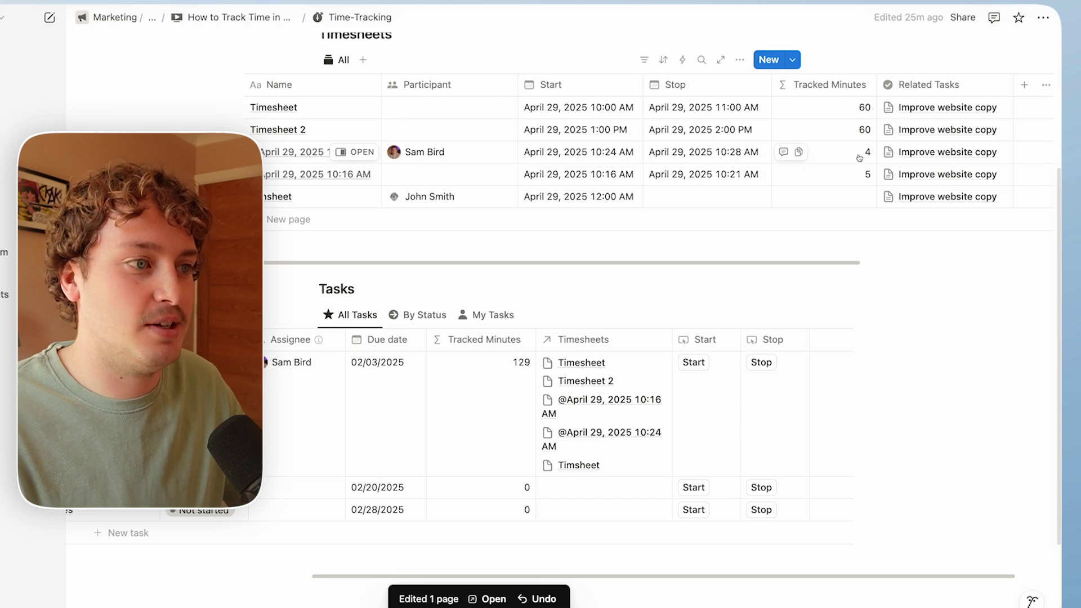
scroll(577, 388, left, 3)
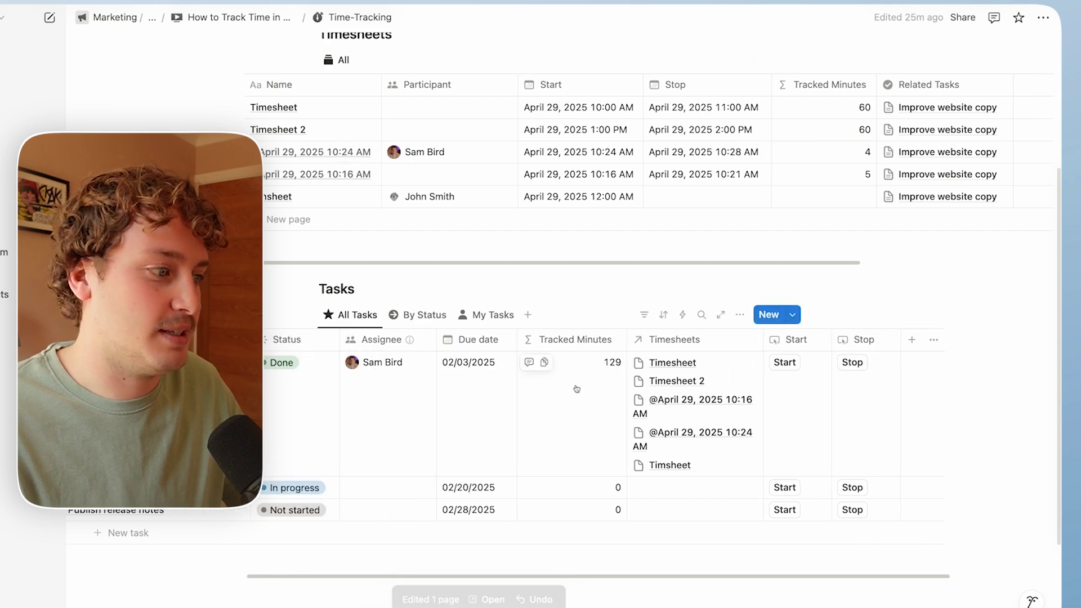
scroll(577, 389, left, 3)
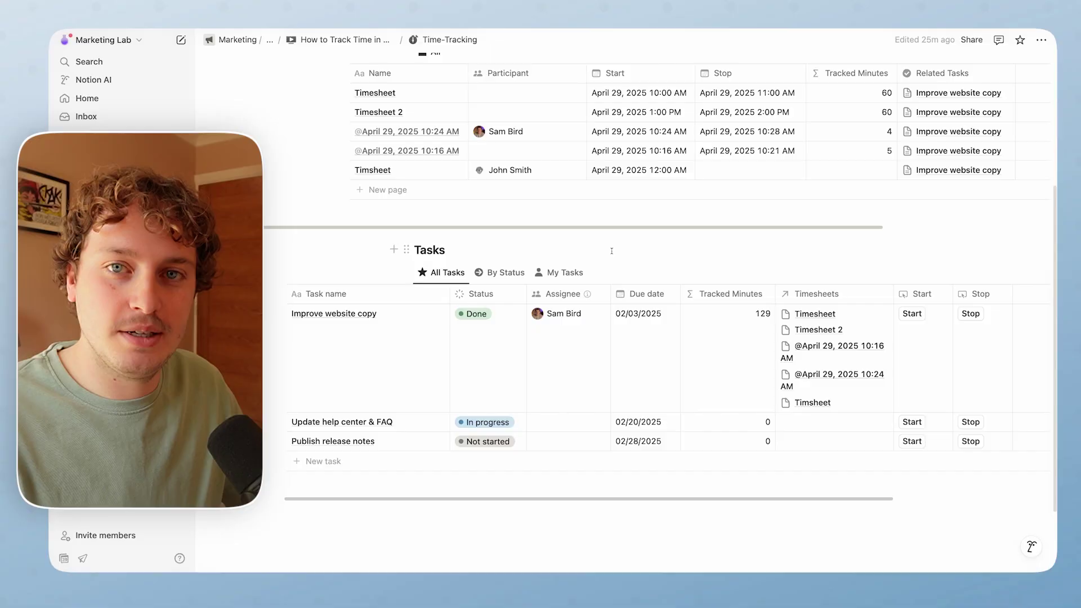
Add a "Tracking!" option to the In progress group of the Tasks Status property and color it red.
click(481, 294)
click(481, 364)
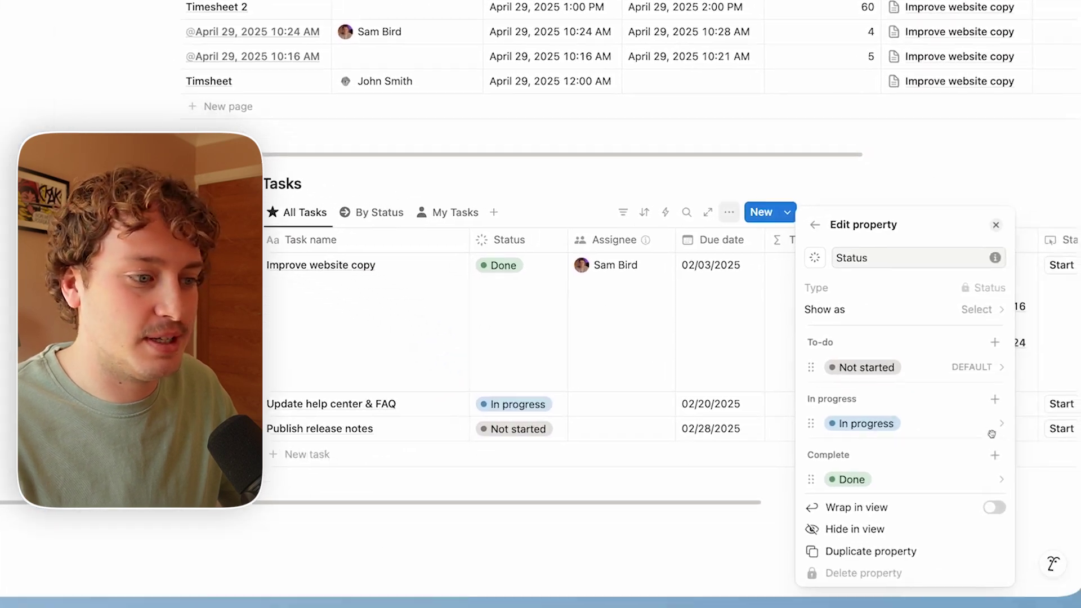
click(968, 383)
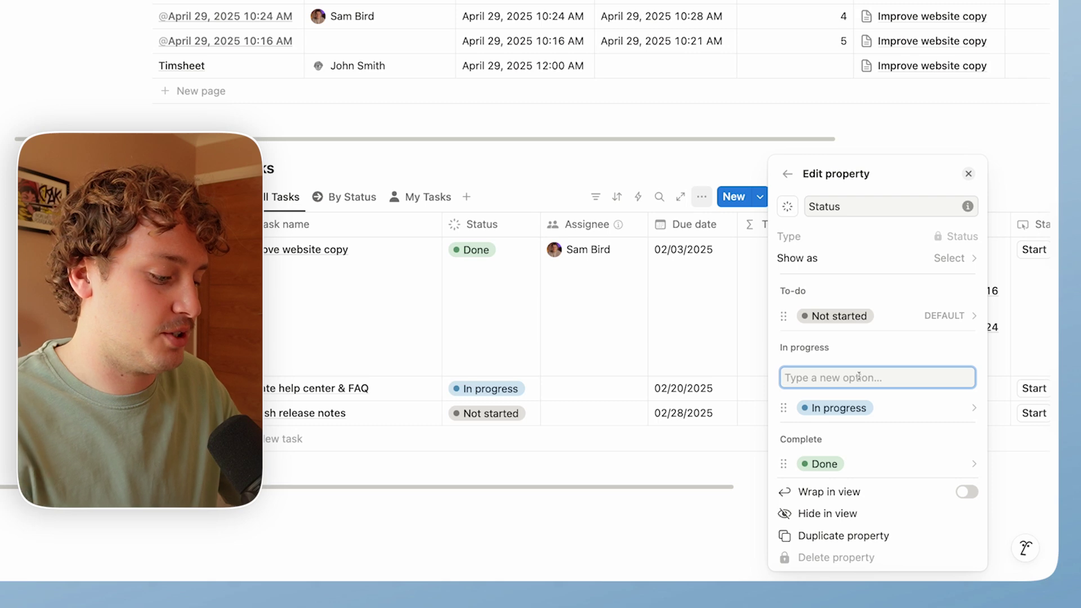
text(Track)
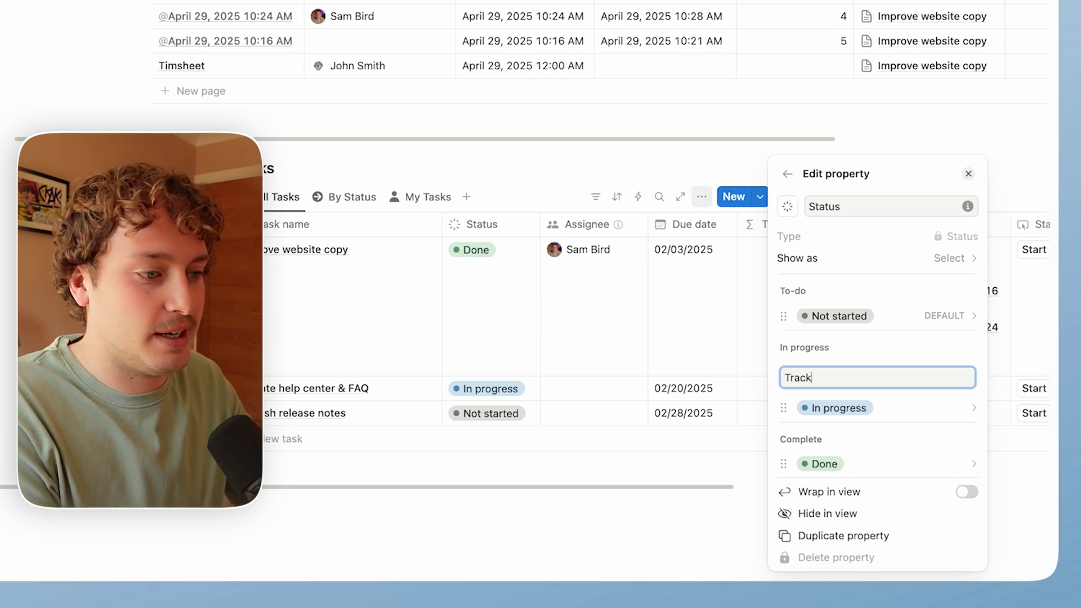
text(ing!)
key(Return)
click(774, 389)
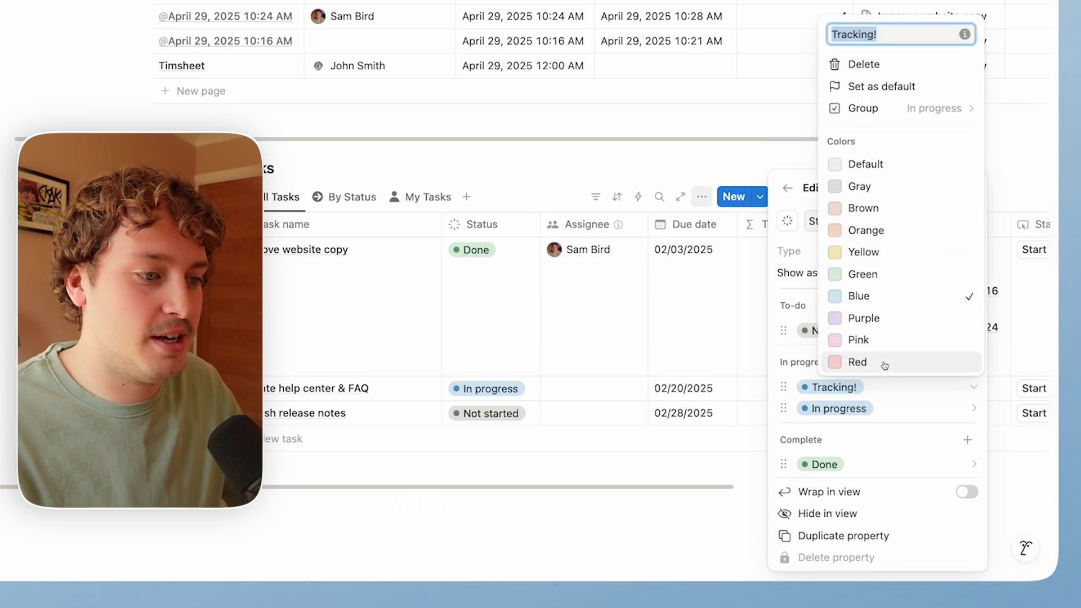
click(807, 382)
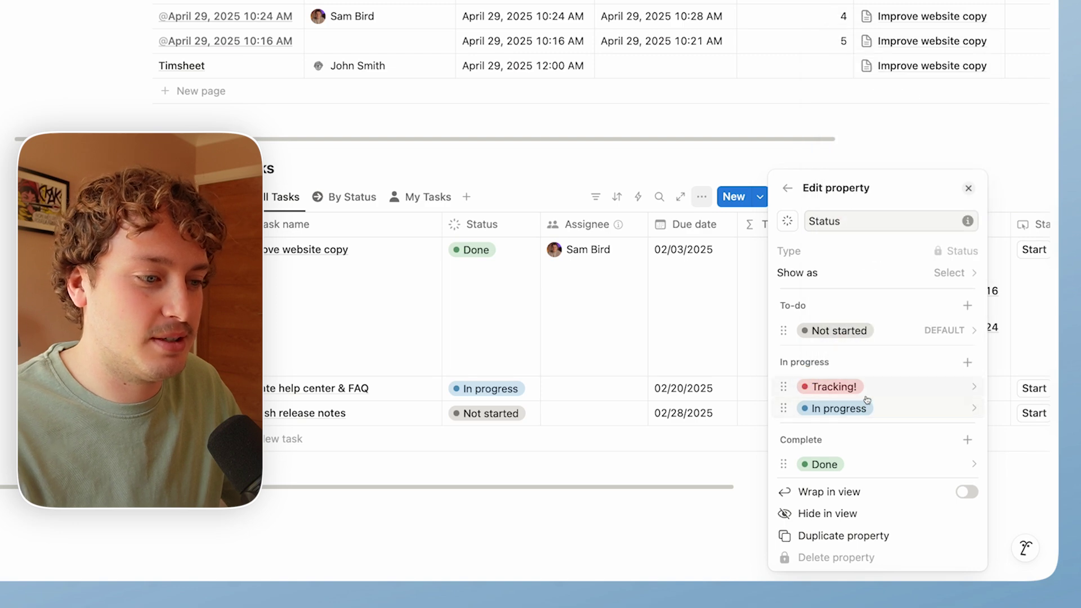
click(501, 192)
Add an Edit pages action targeting This page to the Start button's automation in Tasks.
scroll(563, 309, right, 5)
scroll(563, 310, up, 2)
click(658, 301)
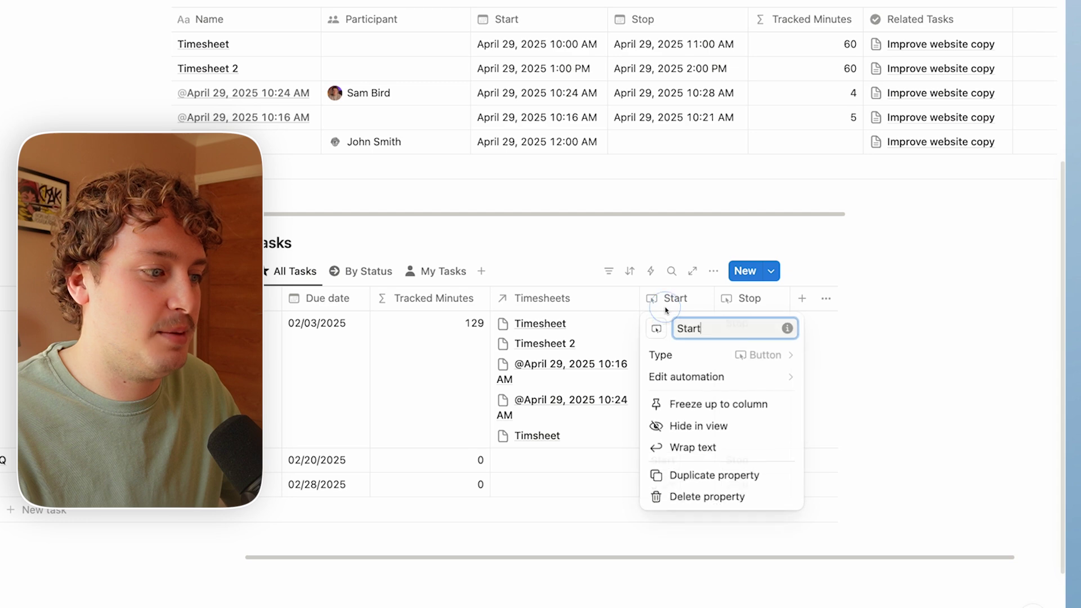
click(687, 377)
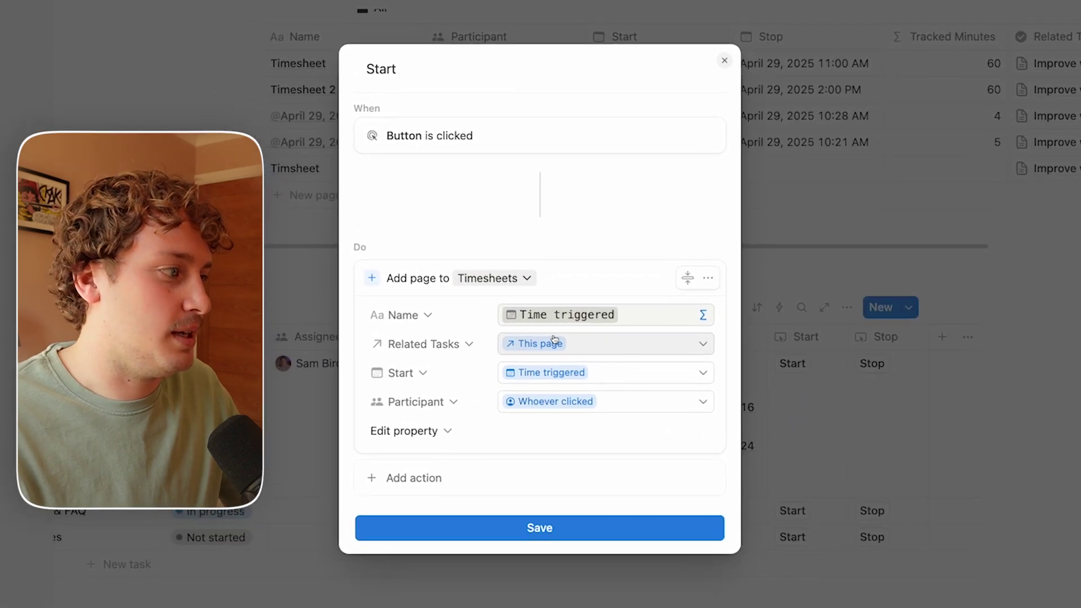
click(398, 477)
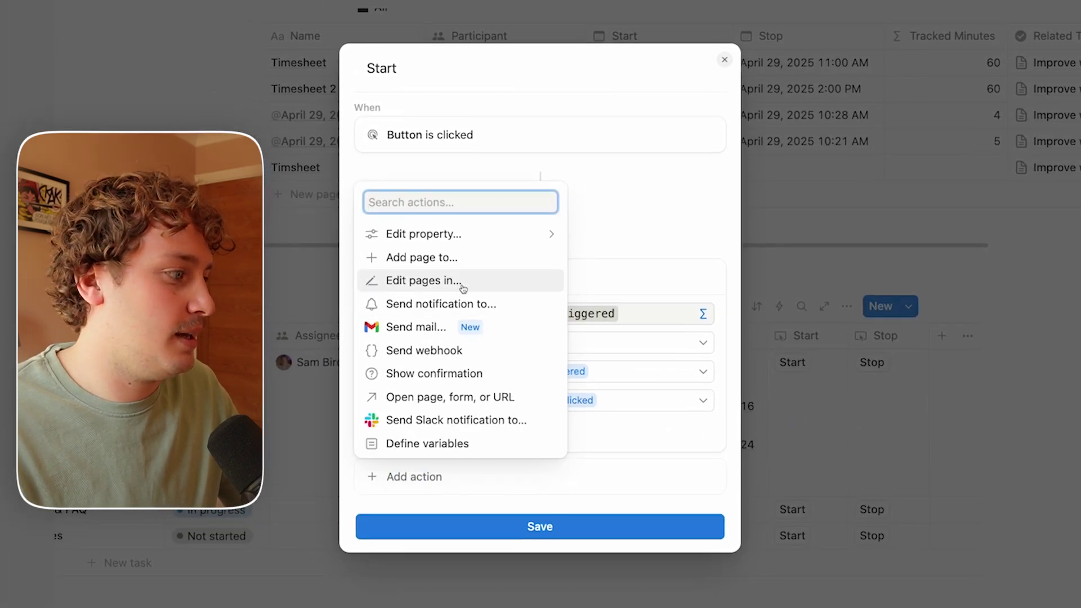
click(457, 281)
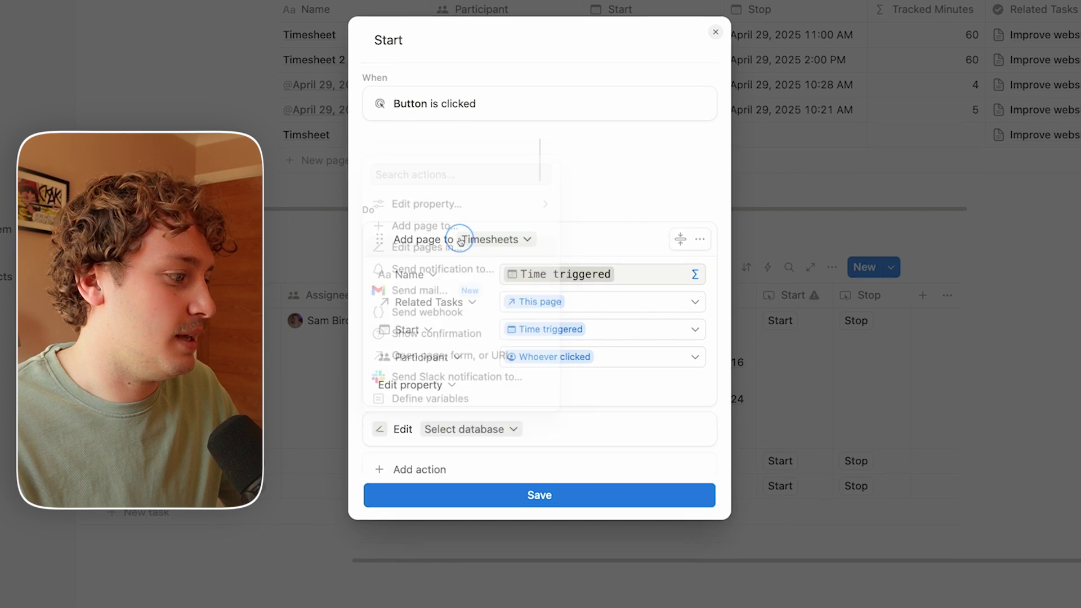
click(499, 435)
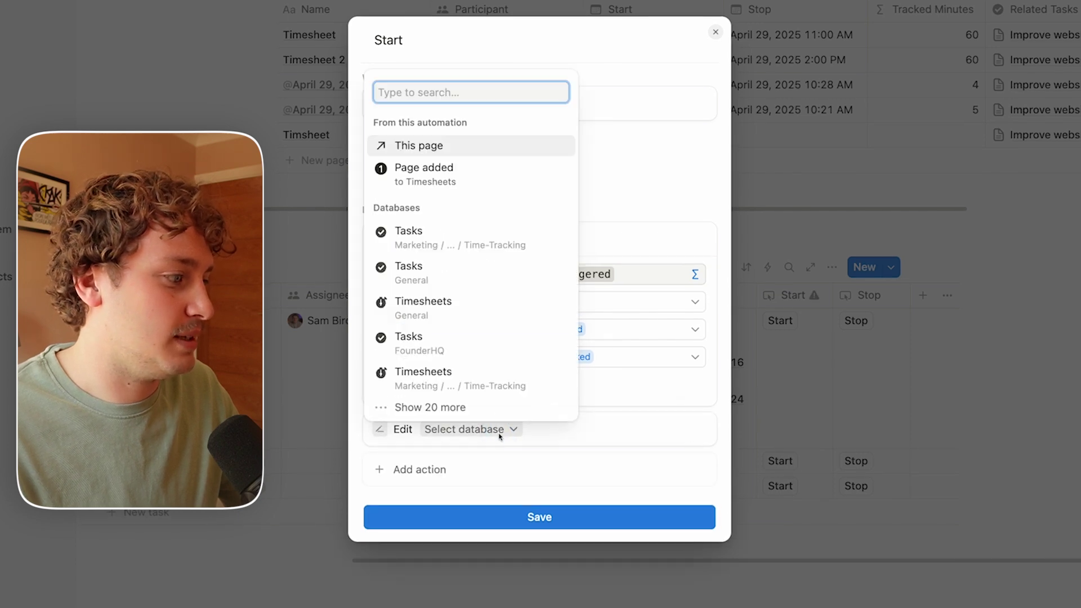
click(419, 145)
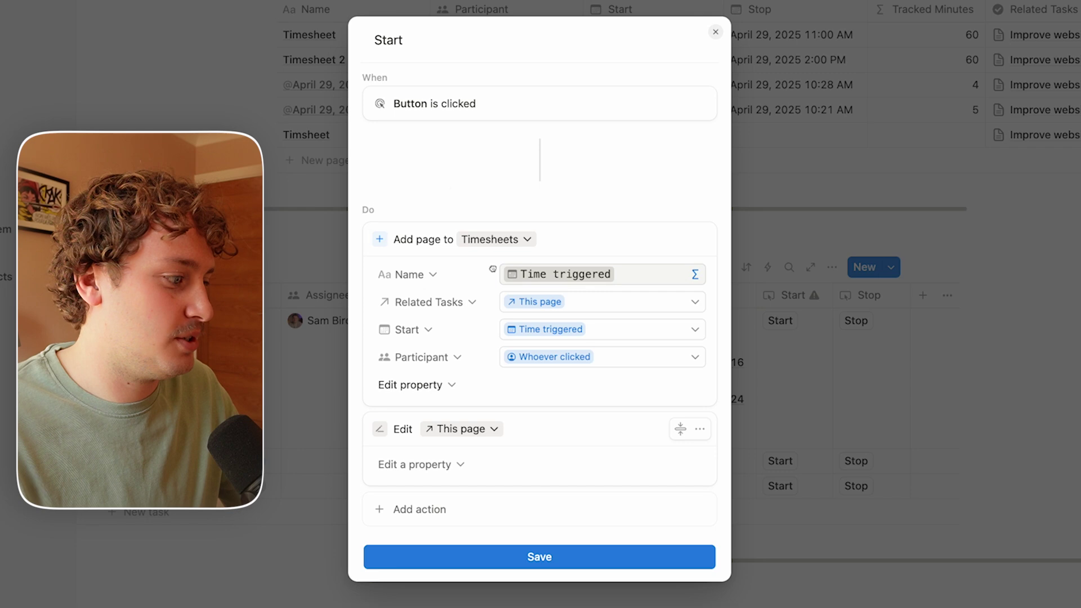
Make the Start automation's edit action set Status to Tracking! and save the automation.
click(454, 457)
click(352, 499)
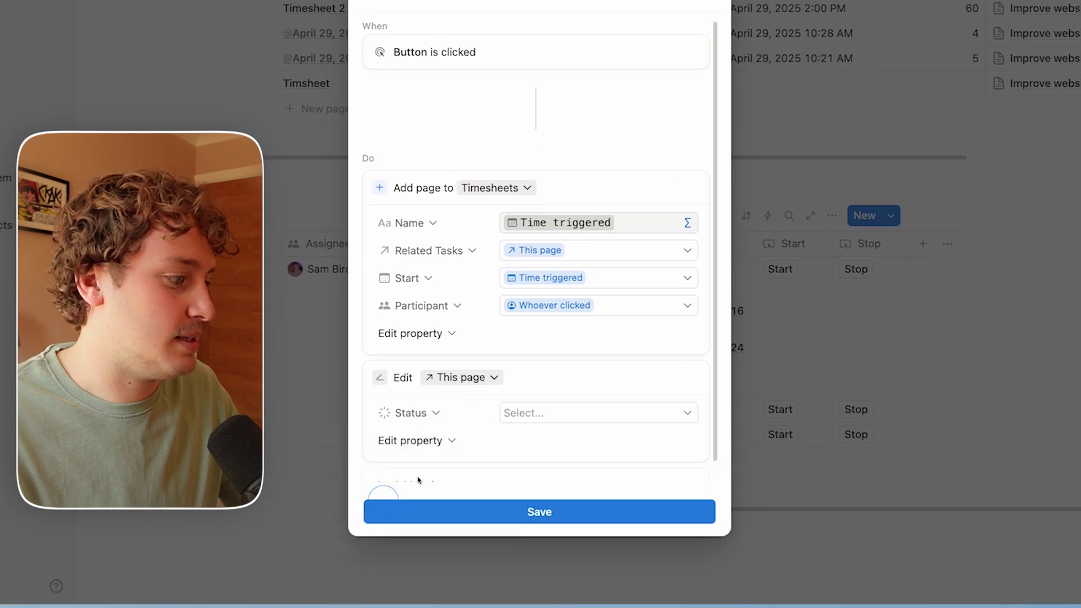
click(527, 416)
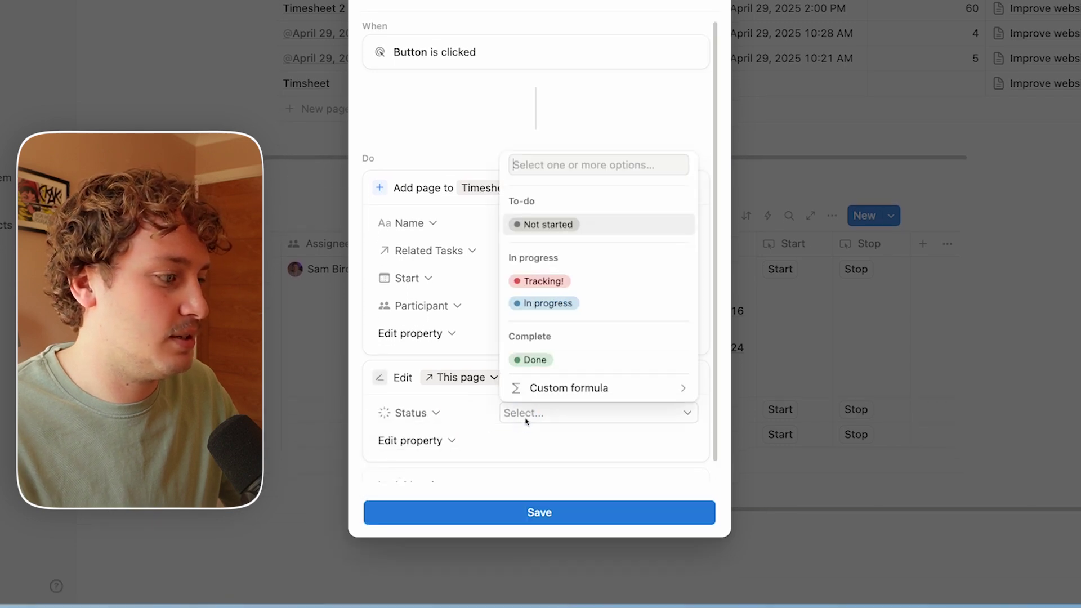
click(552, 292)
click(540, 513)
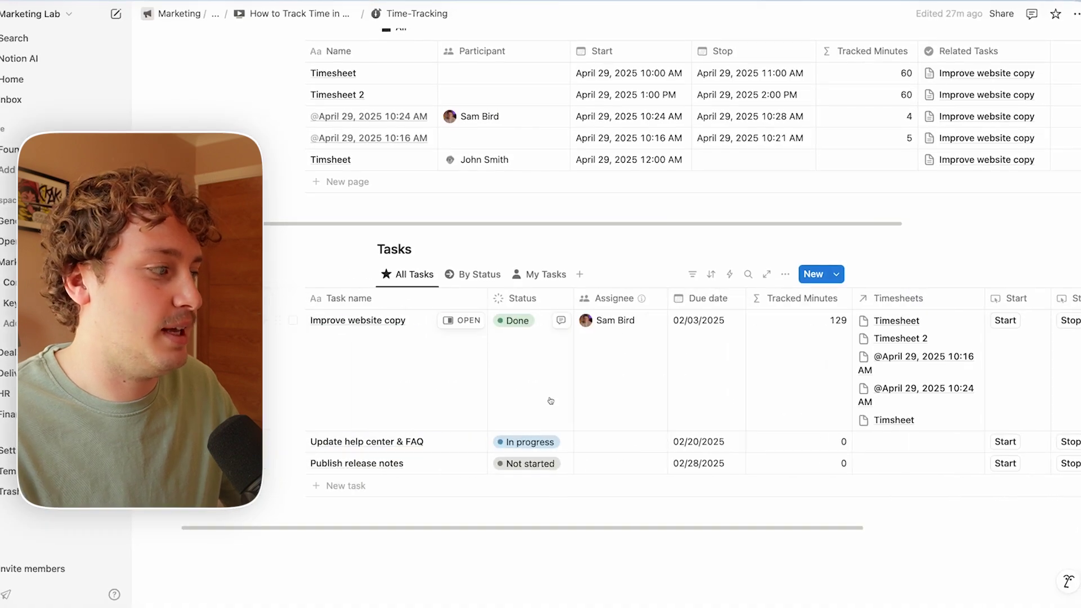
Reorder the Tasks columns so Status comes before Task name and Start and Stop sit between Assignee and Due date.
drag(519, 304, 313, 301)
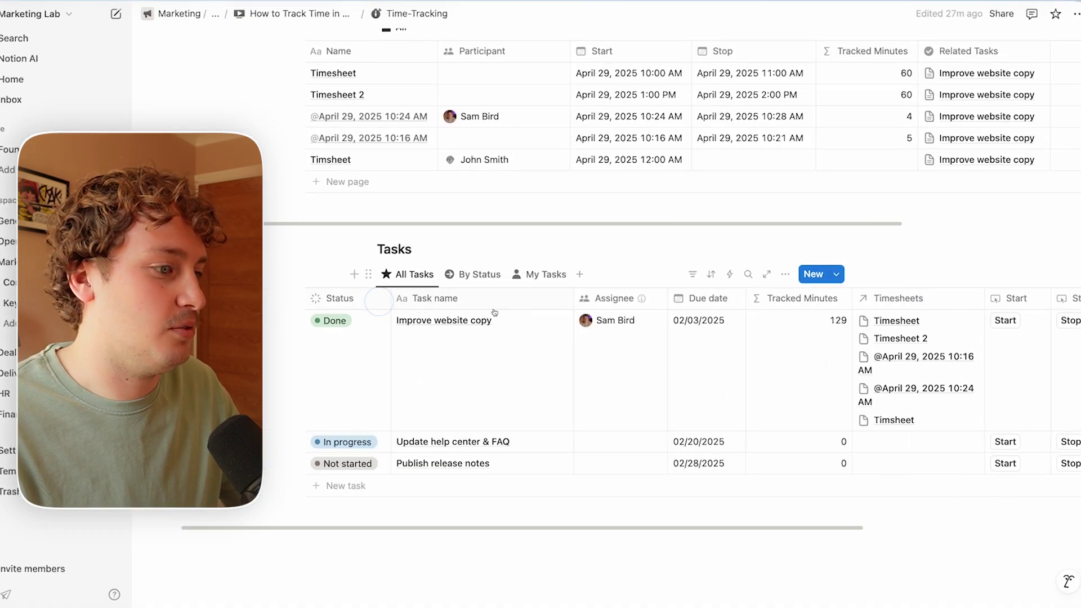
scroll(726, 321, right, 3)
drag(652, 313, 698, 321)
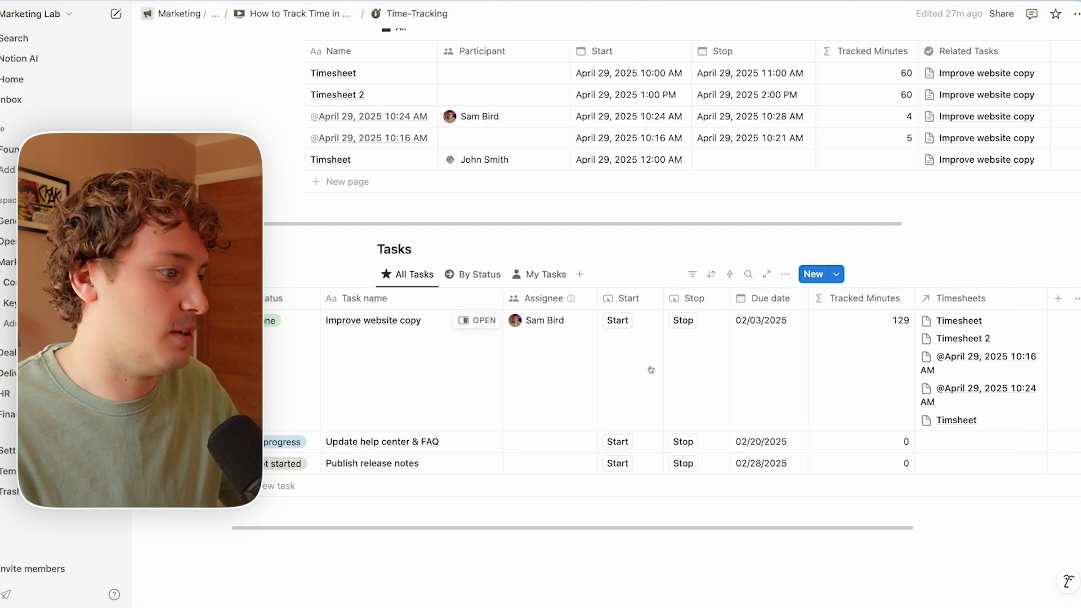
Run the Start button for the Improve website copy task.
click(621, 319)
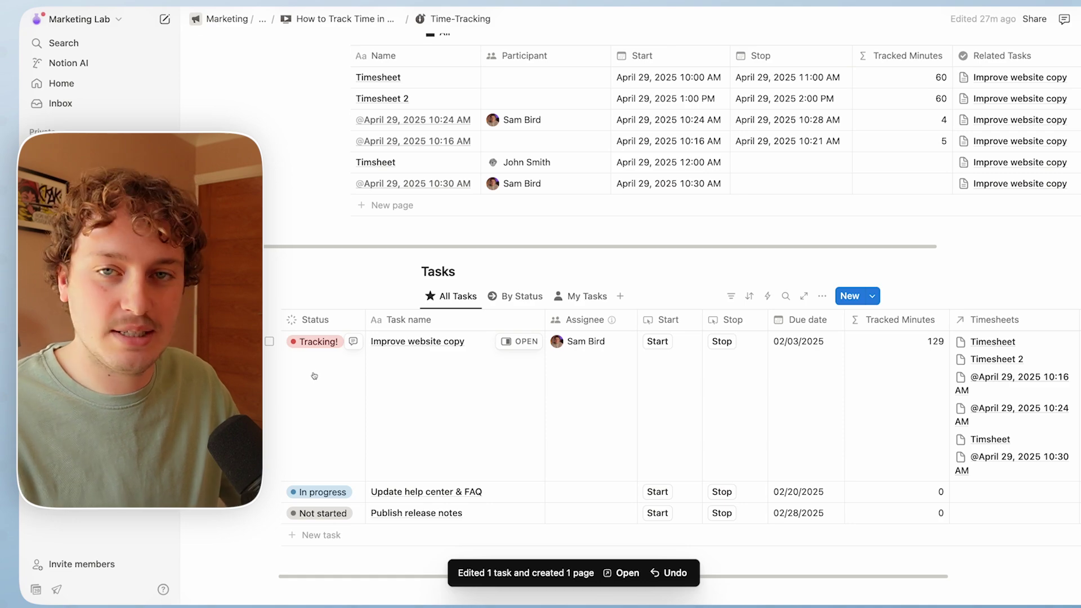
Add an Edit pages action targeting This page to the Stop button's automation, below the Timesheet edit.
click(732, 319)
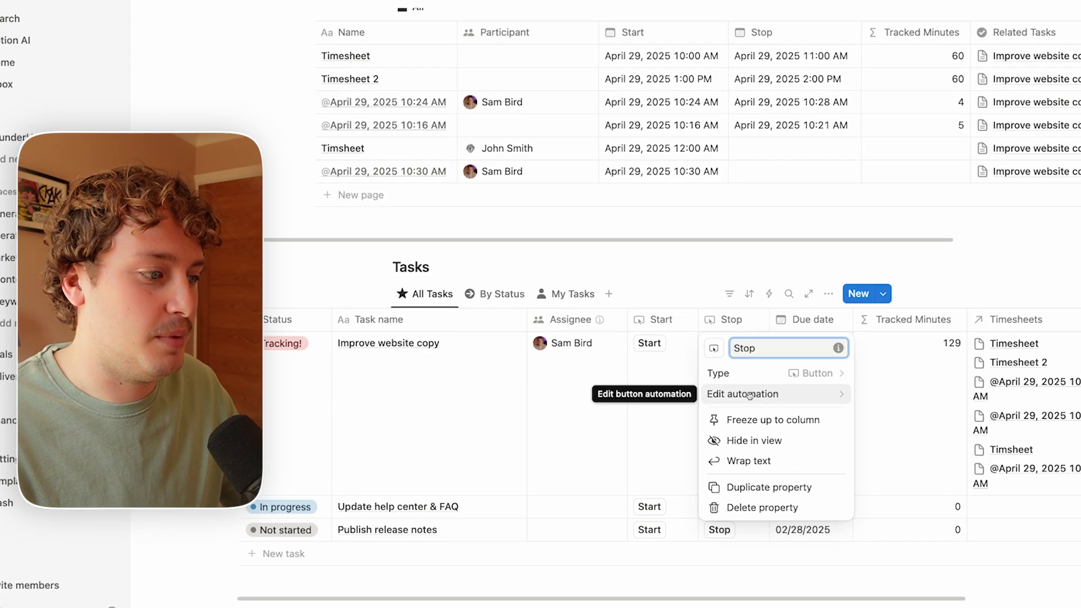
click(732, 393)
scroll(562, 343, down, 1)
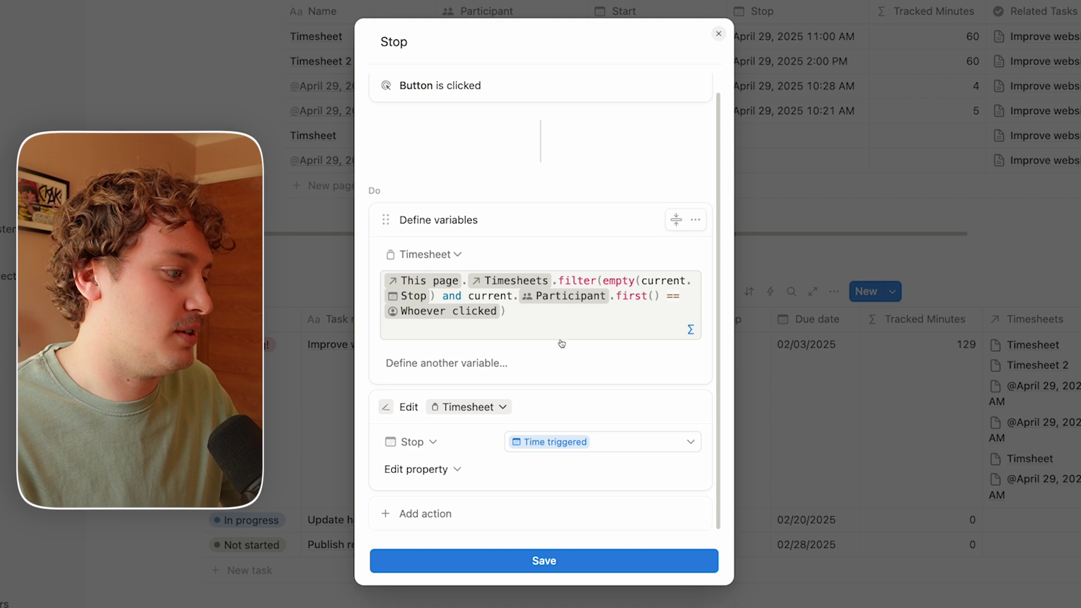
click(430, 507)
click(442, 329)
click(488, 514)
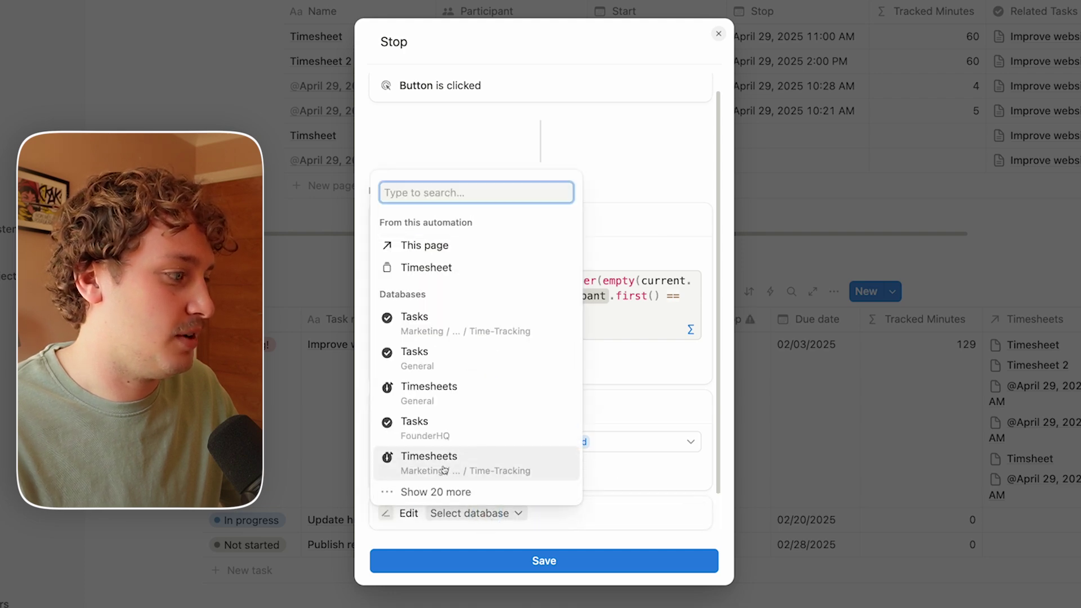
click(439, 248)
scroll(496, 490, down, 2)
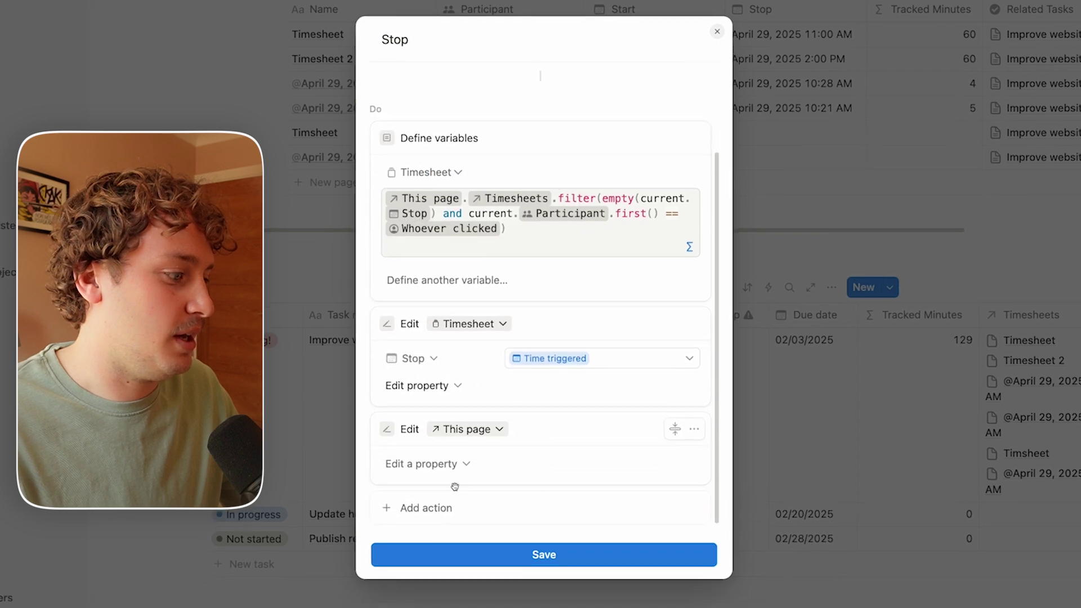
Make the Stop automation's new action set Status to In progress and save the automation.
click(450, 468)
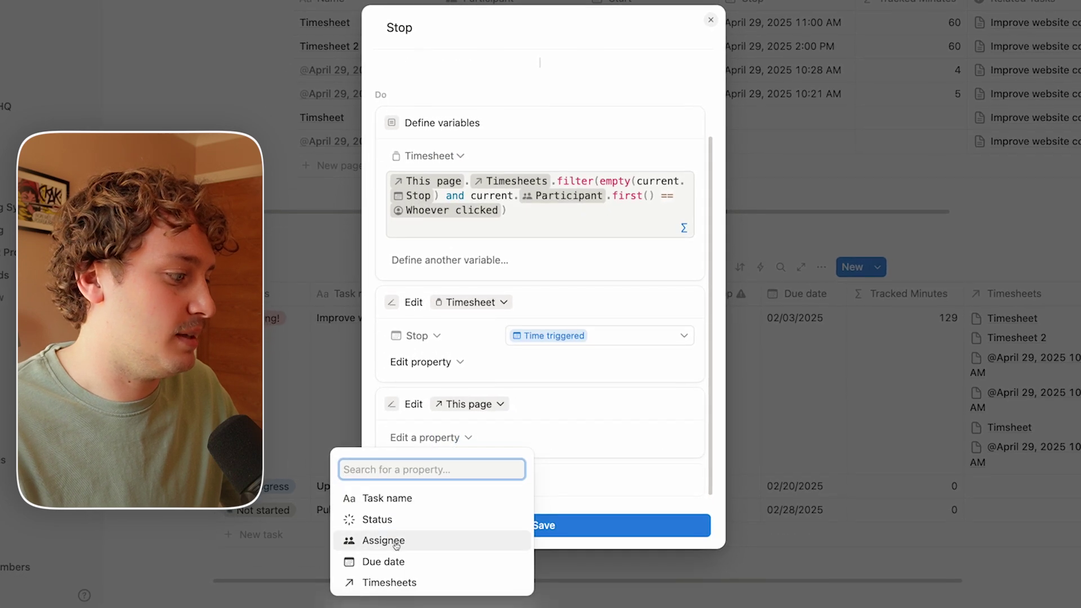
click(374, 519)
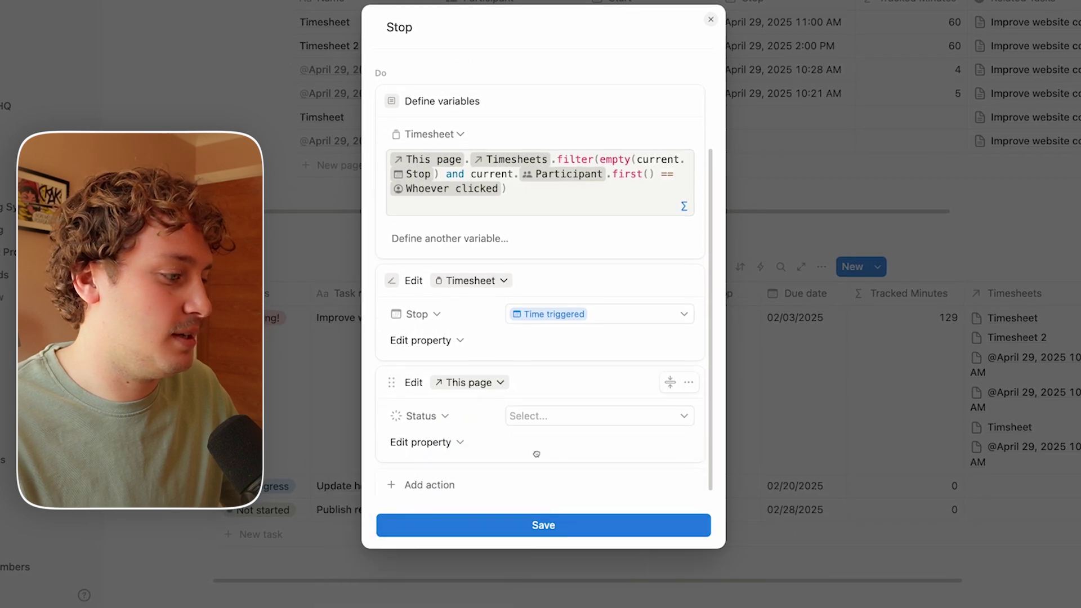
click(557, 420)
click(541, 307)
click(549, 526)
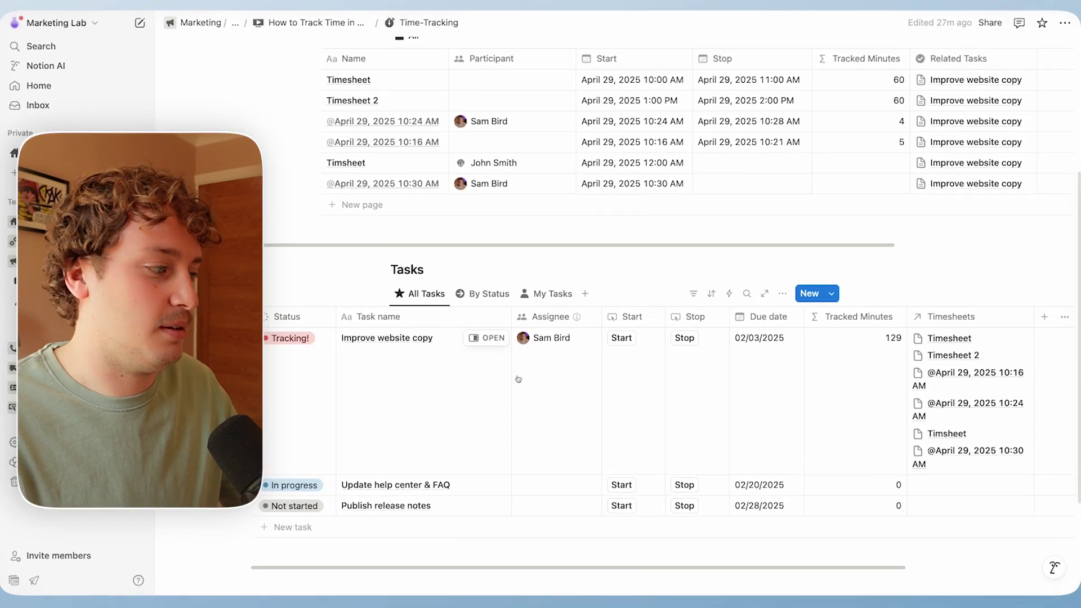
Run the Stop button for the Improve website copy task and check its status and timesheet entry.
scroll(445, 381, right, 2)
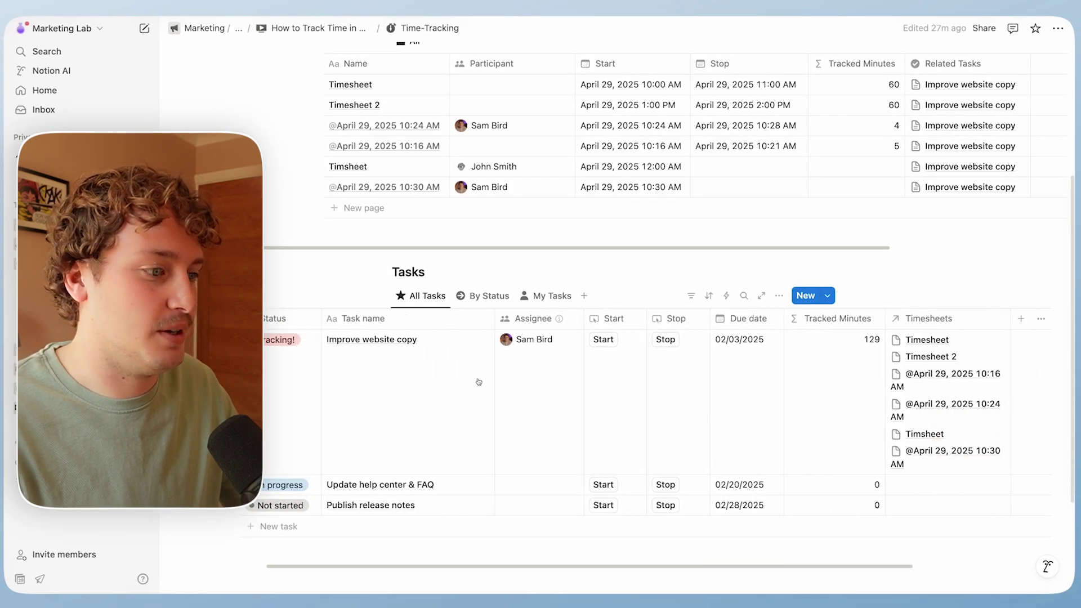
click(663, 340)
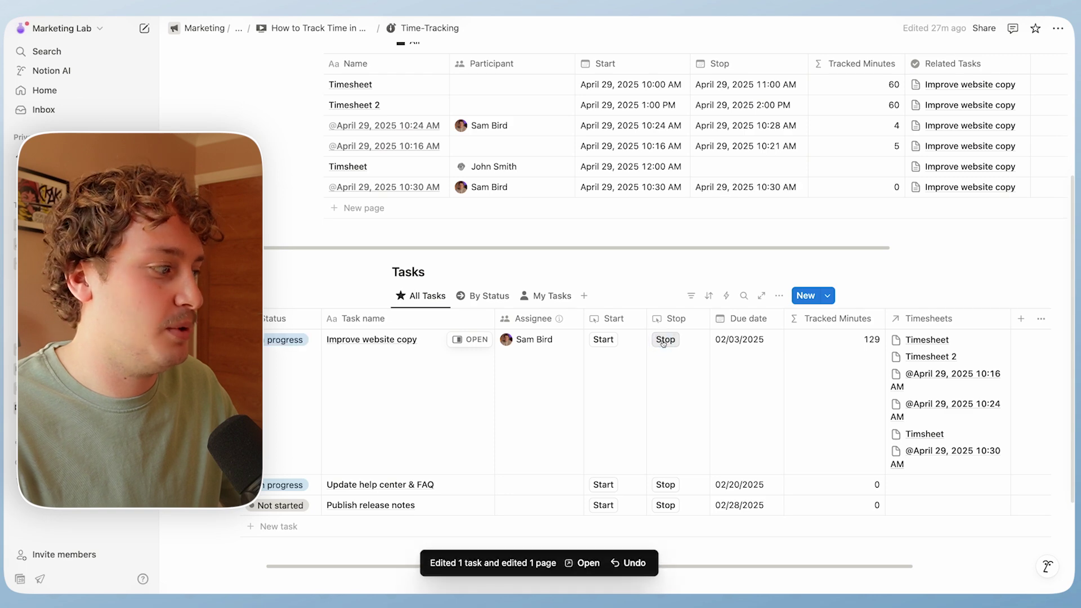
scroll(448, 371, left, 5)
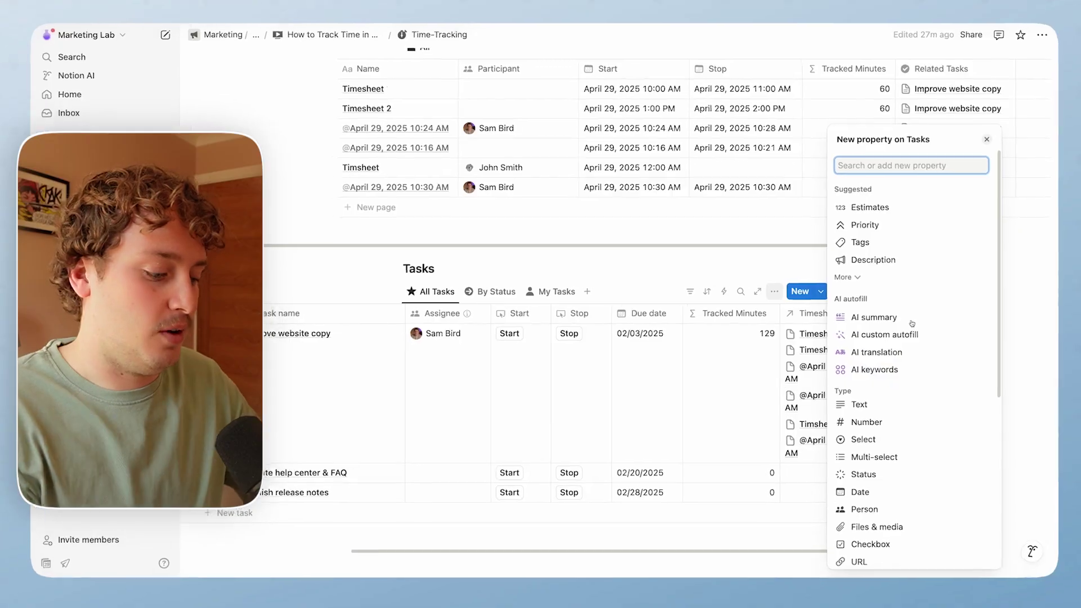
Add a Formula property named "Tracked" to the Tasks database.
text(form)
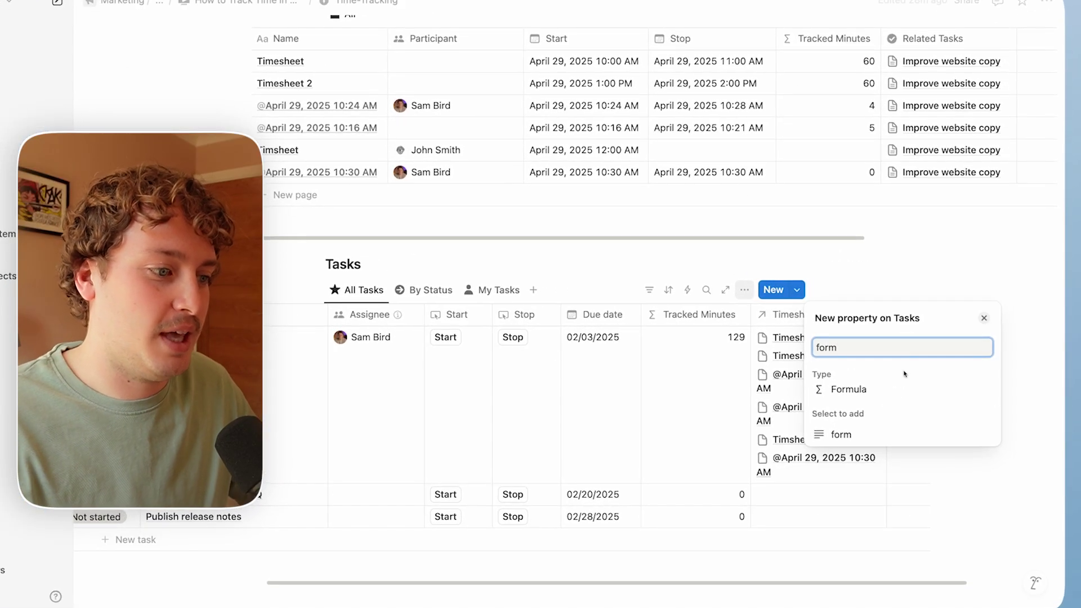
click(854, 389)
double_click(853, 350)
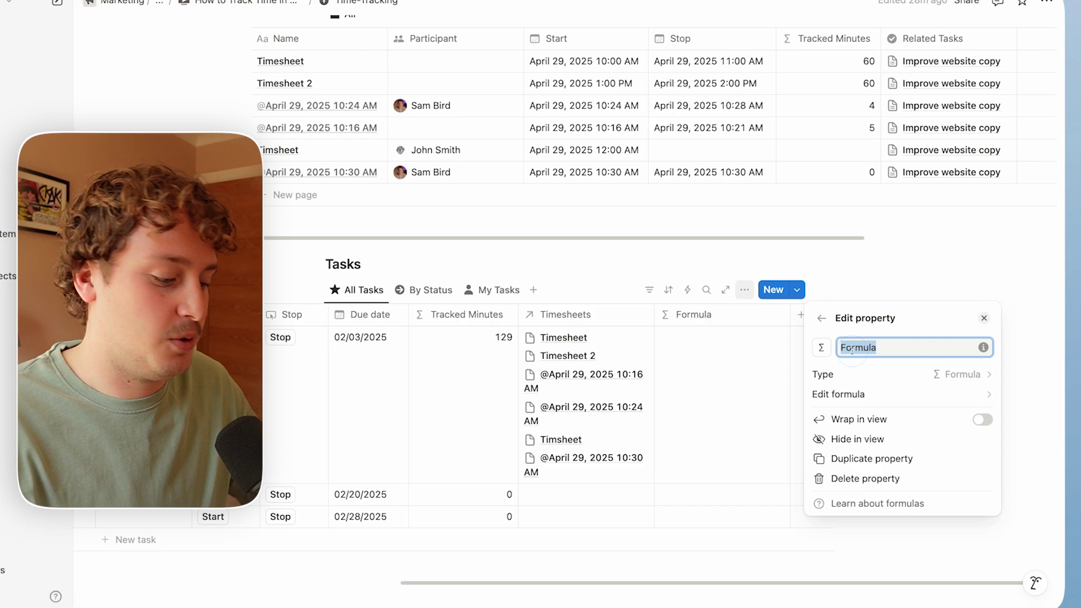
text(Tracked)
Save a Tracked formula that formats Tracked Minutes as "h" and "m" text, omitting minutes for whole hours and hours when under 60 minutes.
click(856, 395)
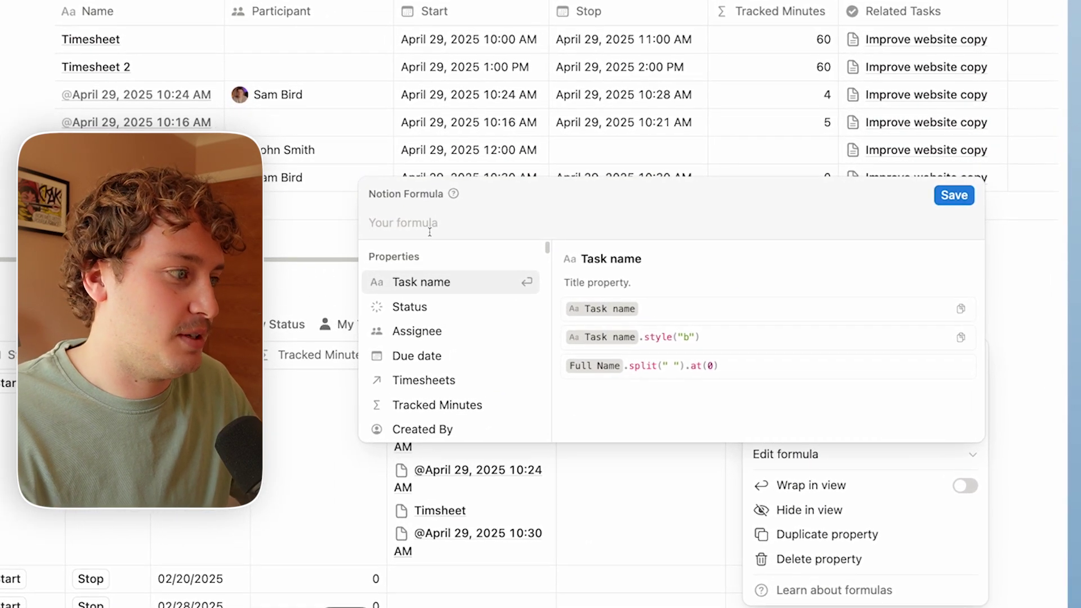
text(if(floor(Tracked Minutes / 60) > 0,   if(Tracked Minutes % 60 == 0,     format(floor(Tracked Minutes / 60)) + "h",     format(floor(Tracked Minutes / 60)) + "h" + format(Tracked Minutes % 60) + "m"),     format(Tracked Minutes % 60) + "m"))
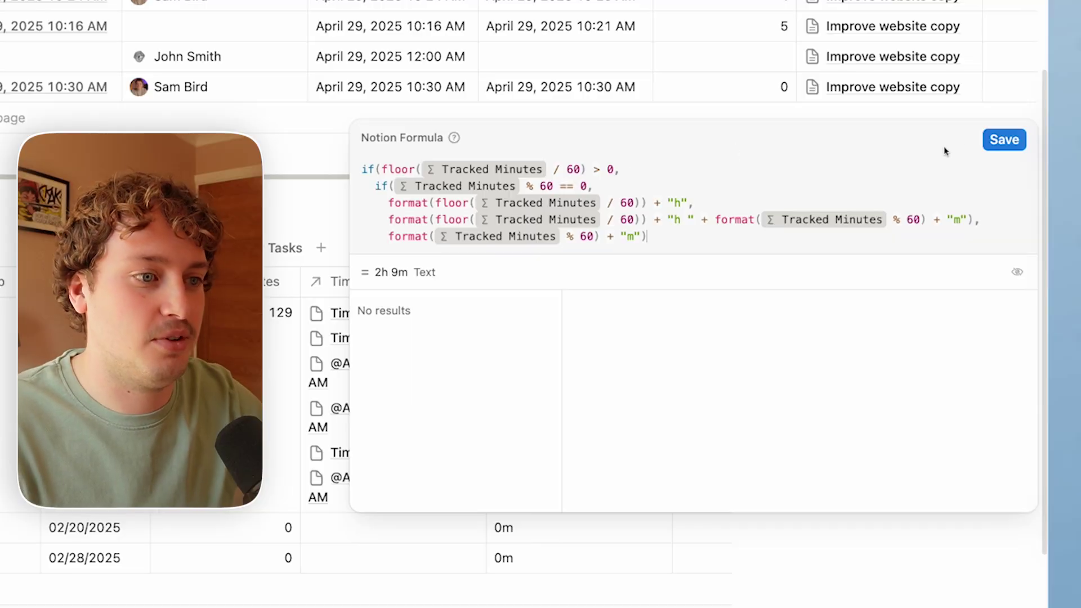
click(1002, 138)
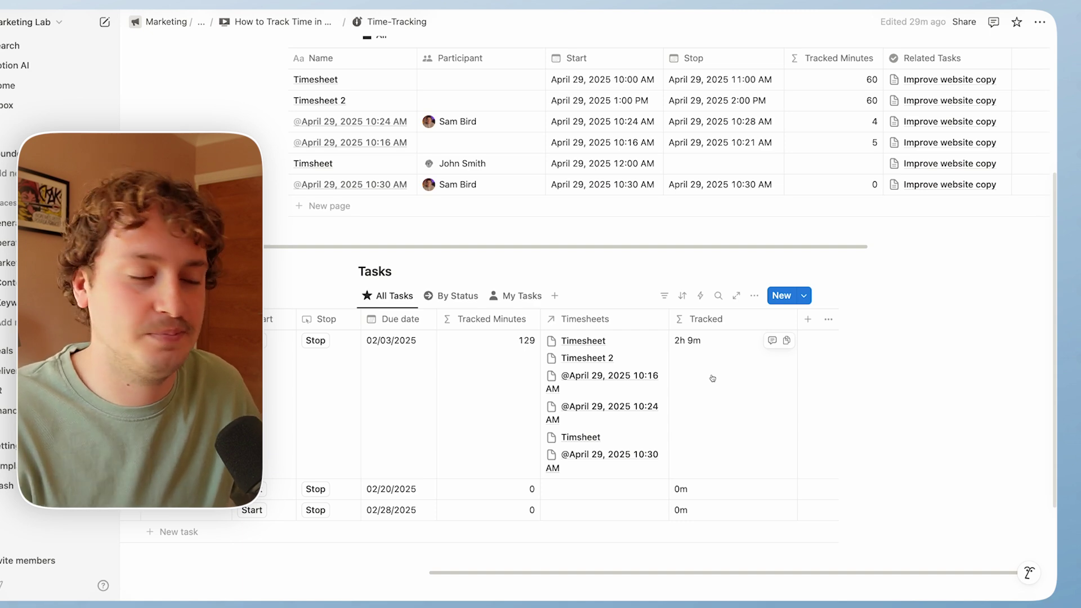
Place the Due date column before Start in the All Tasks view and hide the Timesheets column.
scroll(665, 395, left, 5)
scroll(665, 396, right, 3)
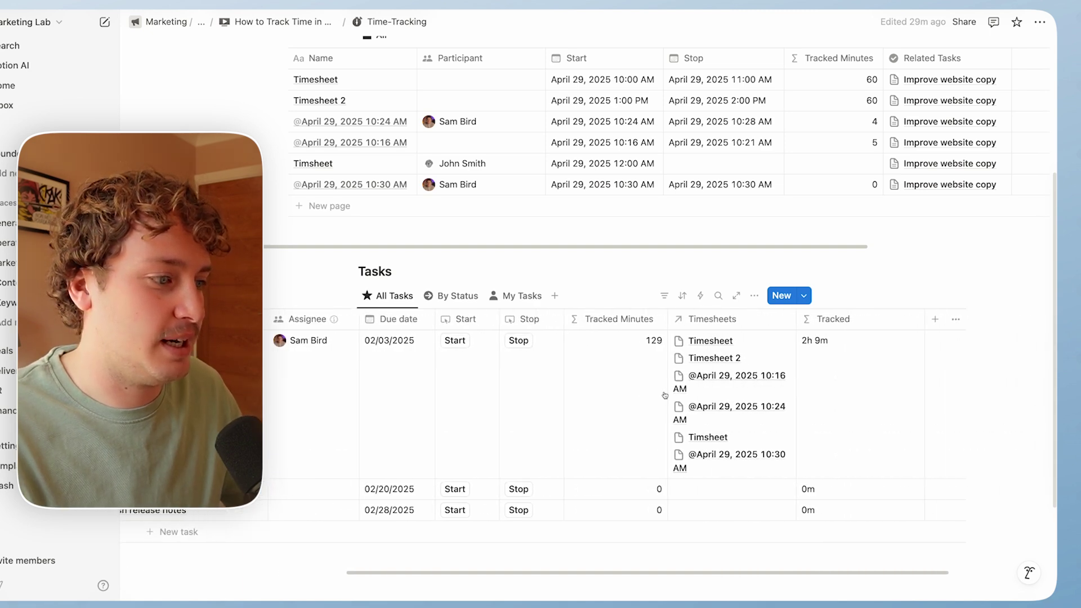
scroll(664, 395, right, 2)
click(648, 319)
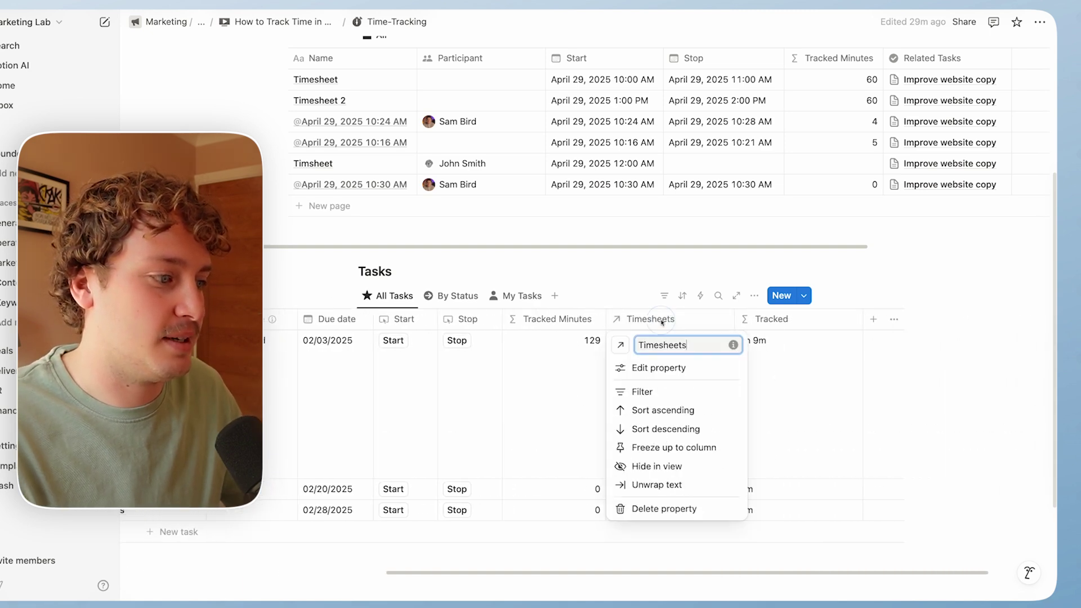
click(666, 468)
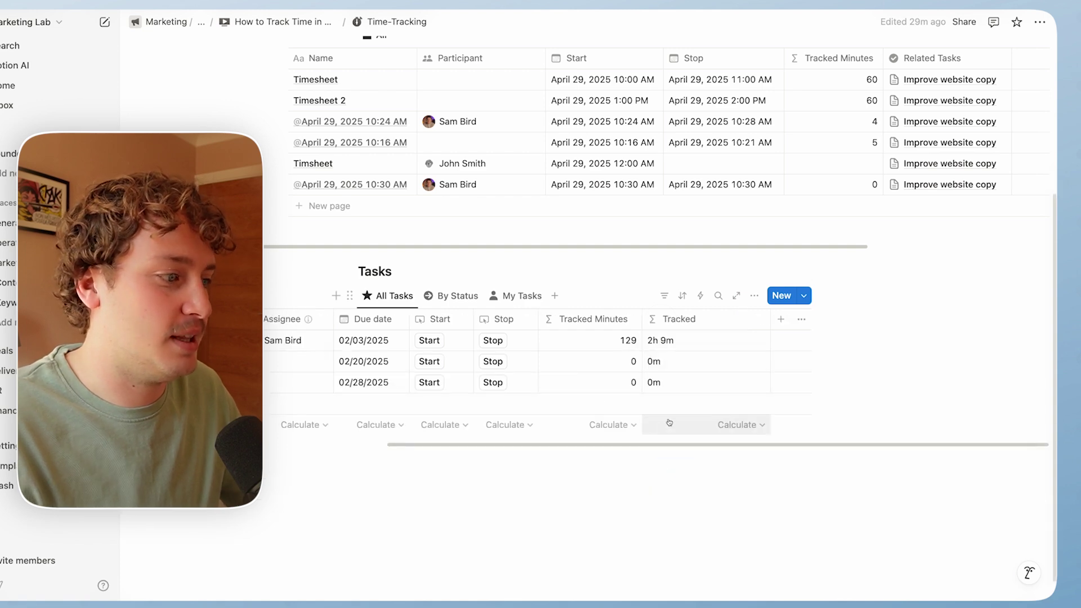
Hide the Tracked Minutes column in the All Tasks view and narrow the Tracked column.
click(594, 319)
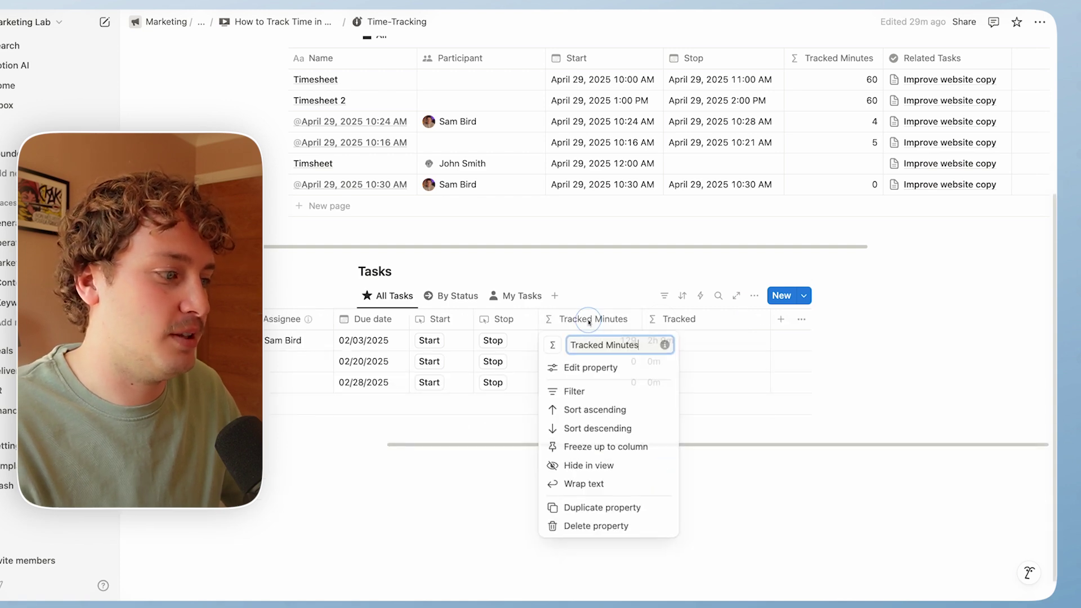
click(598, 467)
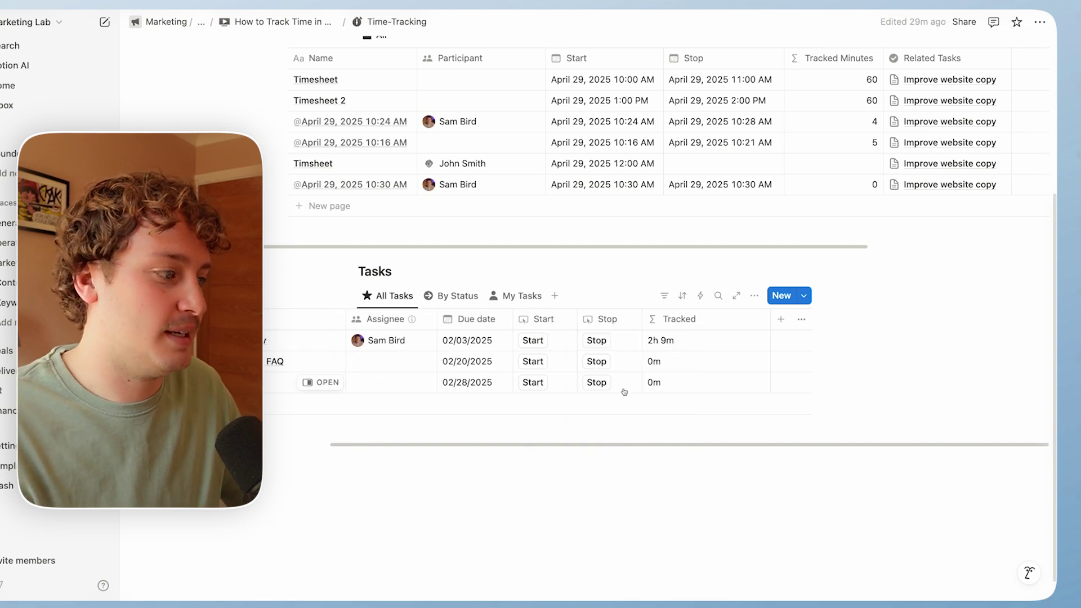
click(771, 326)
drag(770, 319, 719, 330)
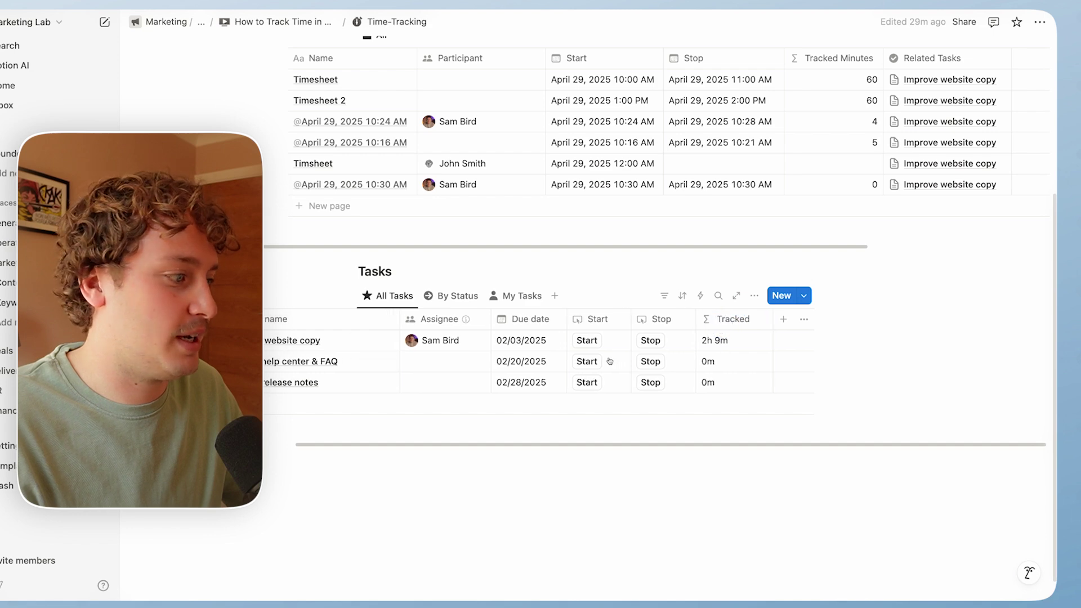
scroll(609, 361, left, 5)
scroll(610, 361, left, 2)
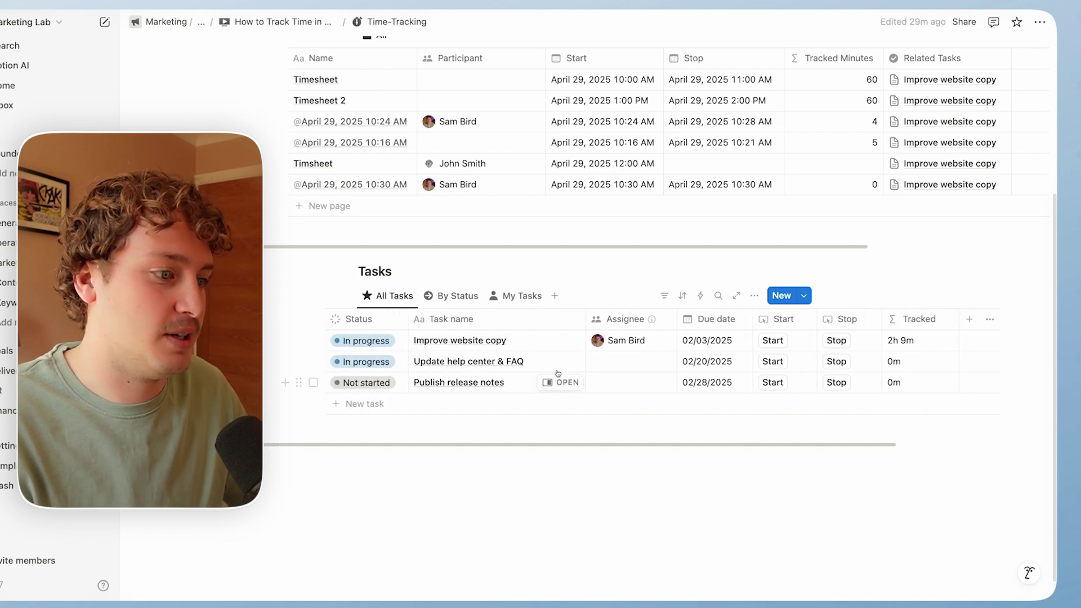
scroll(571, 387, up, 3)
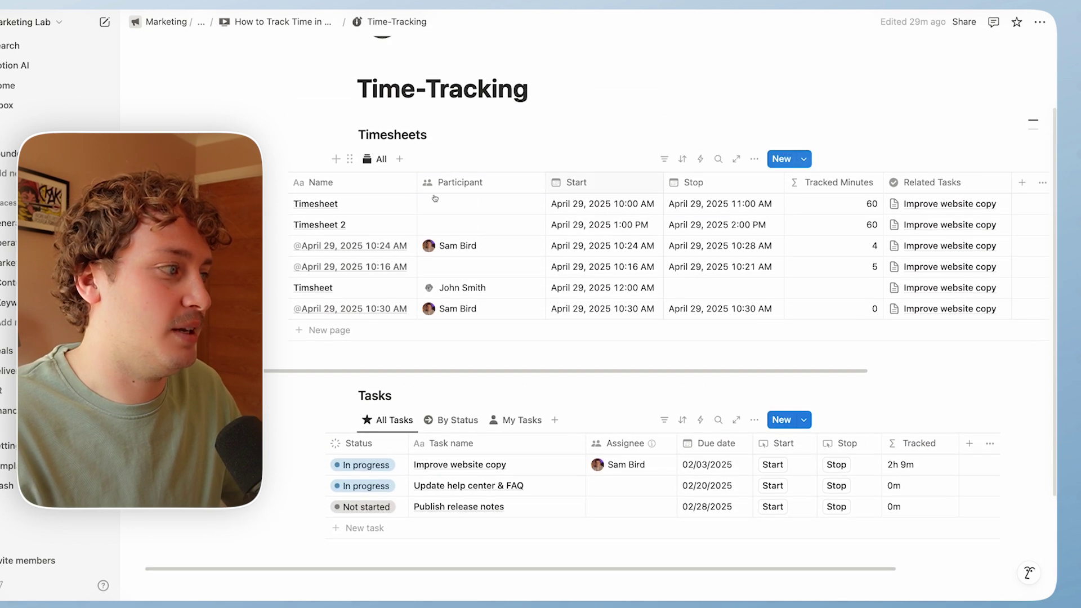
scroll(608, 300, down, 3)
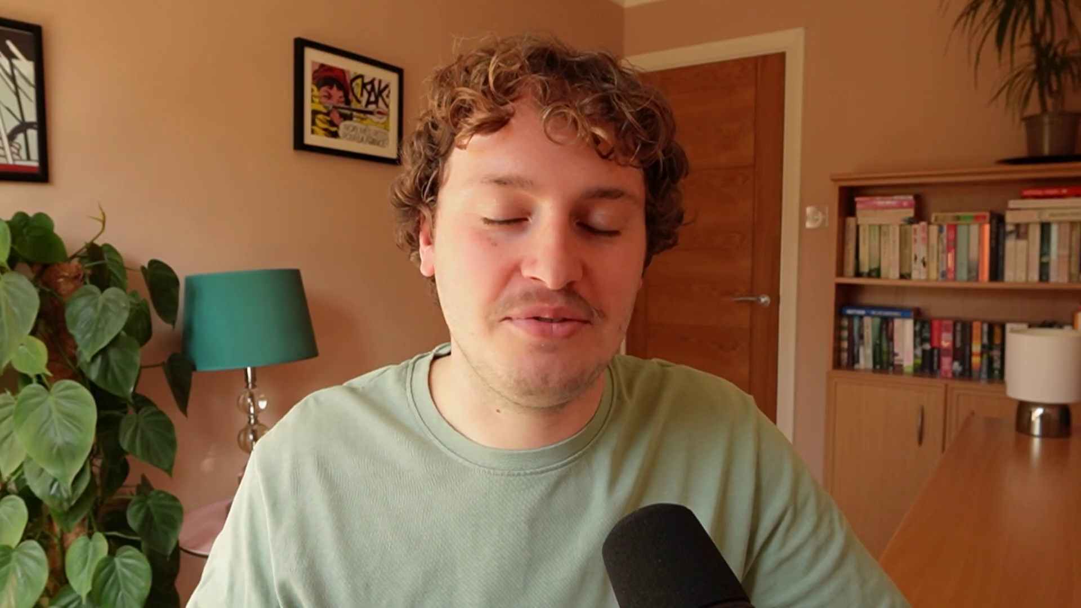